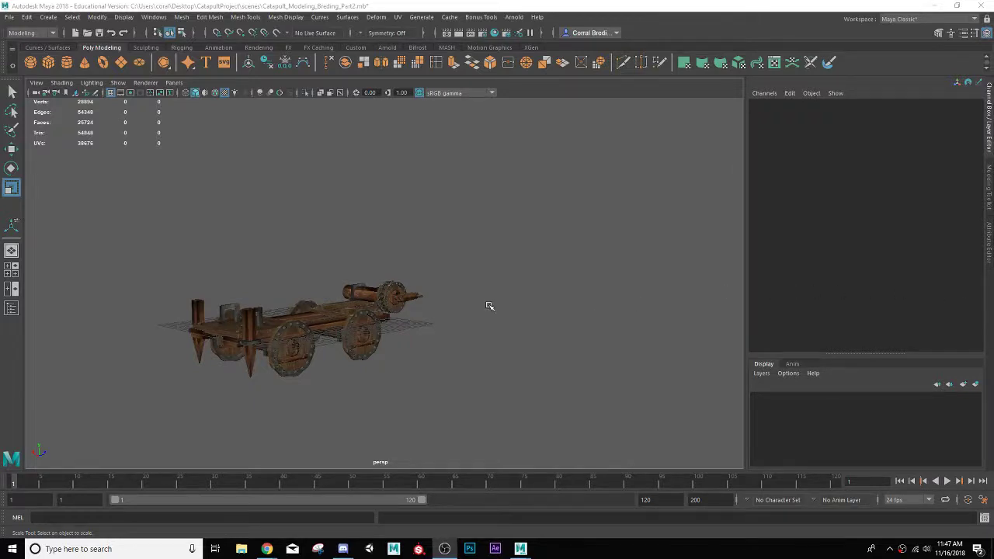
Step: Examine the winch's drum, toothed wheel, crank and support brackets at the end of the cart
scroll(490, 306, up, 5)
alt+middle_drag(489, 307, 671, 251)
alt+drag(671, 251, 593, 280)
scroll(593, 279, up, 4)
alt+middle_drag(592, 274, 355, 267)
alt+drag(446, 264, 537, 266)
click(533, 263)
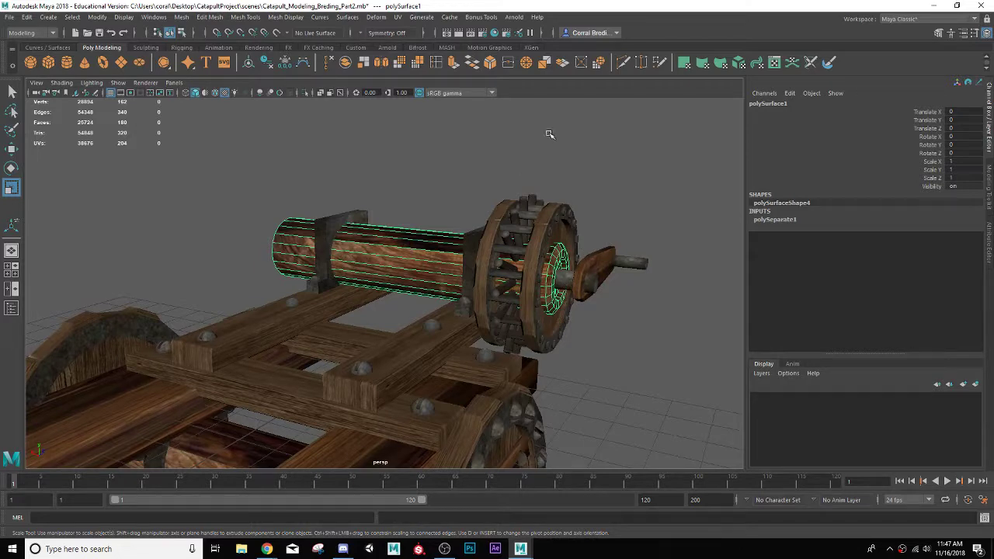
mouse_move(602, 254)
alt+mouse_down()
mouse_move(613, 241)
mouse_move(612, 258)
alt+mouse_up()
scroll(612, 259, up, 2)
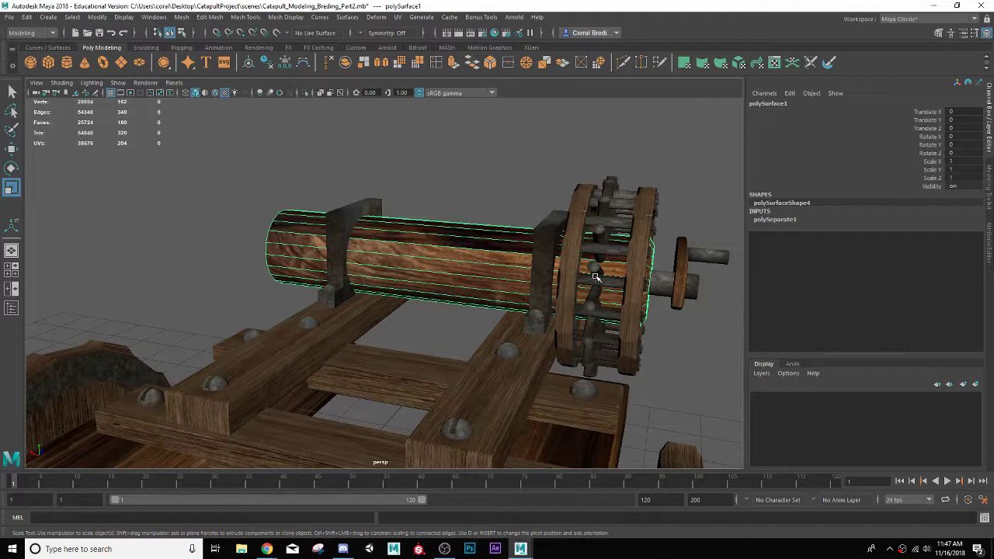
alt+drag(652, 291, 536, 247)
Step: Select only the winch's toothed wheel and crank parts, leaving out the drum, brackets and frame beams, and group them
drag(511, 118, 676, 330)
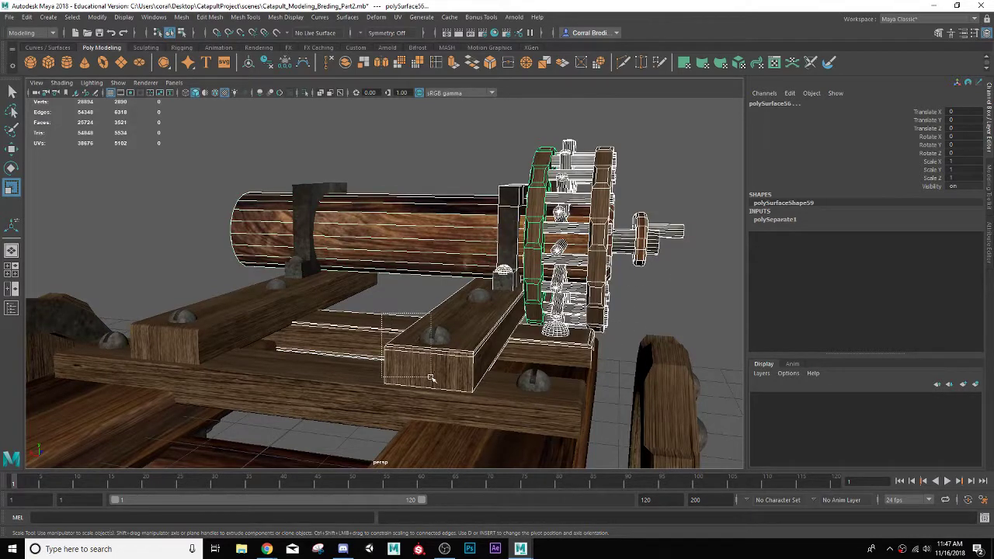
ctrl+click(468, 311)
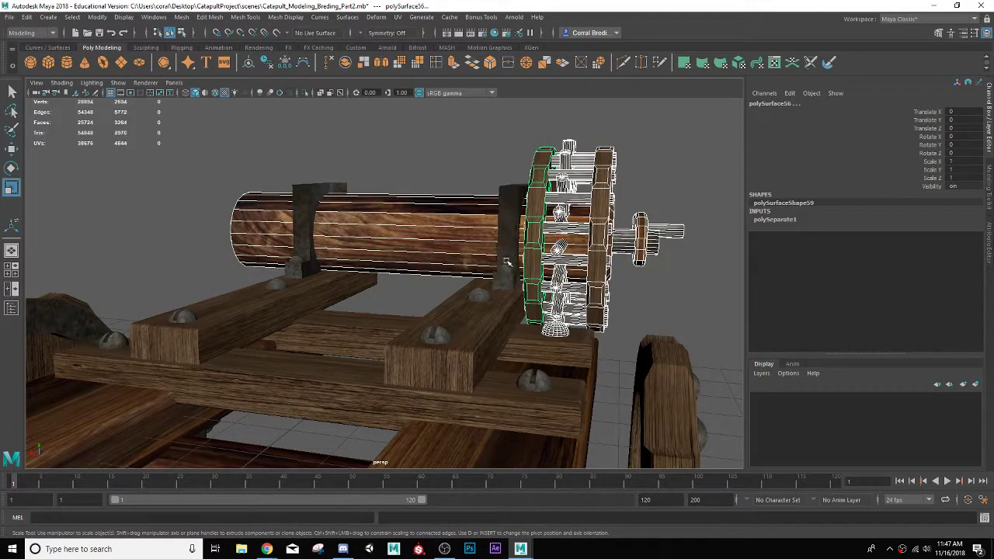
ctrl+click(461, 232)
alt+drag(466, 268, 253, 343)
ctrl+click(385, 314)
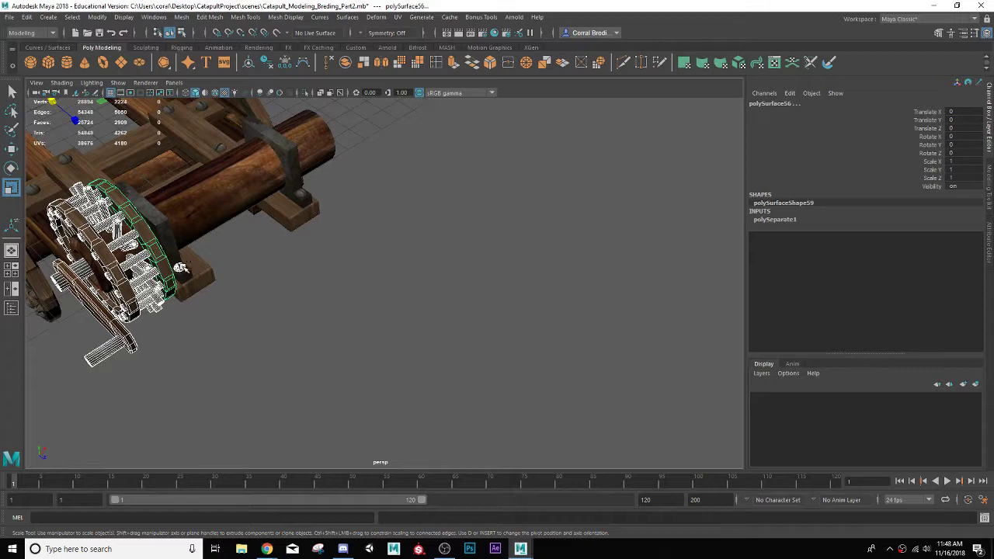
ctrl+click(181, 267)
alt+drag(210, 288, 320, 275)
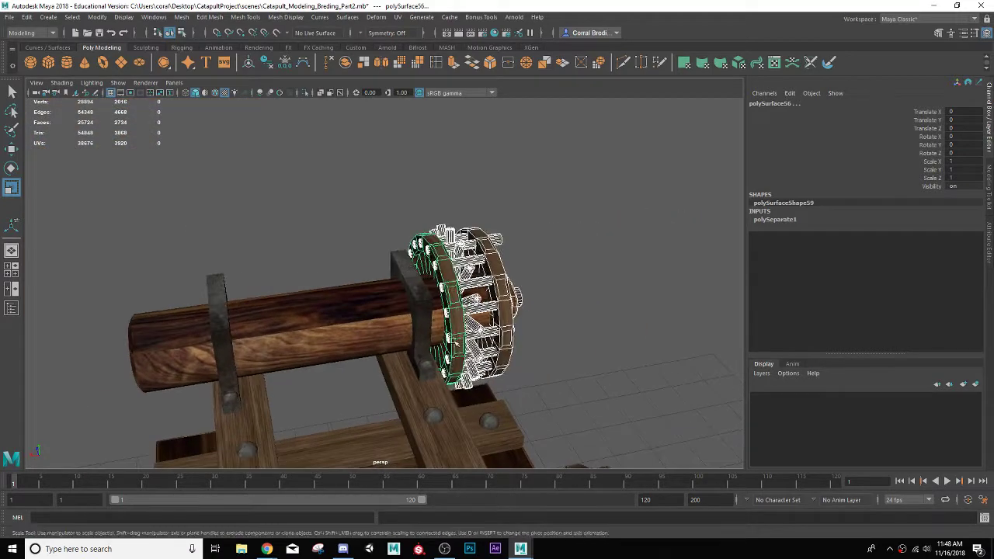
alt+drag(514, 362, 552, 336)
alt+drag(381, 327, 378, 318)
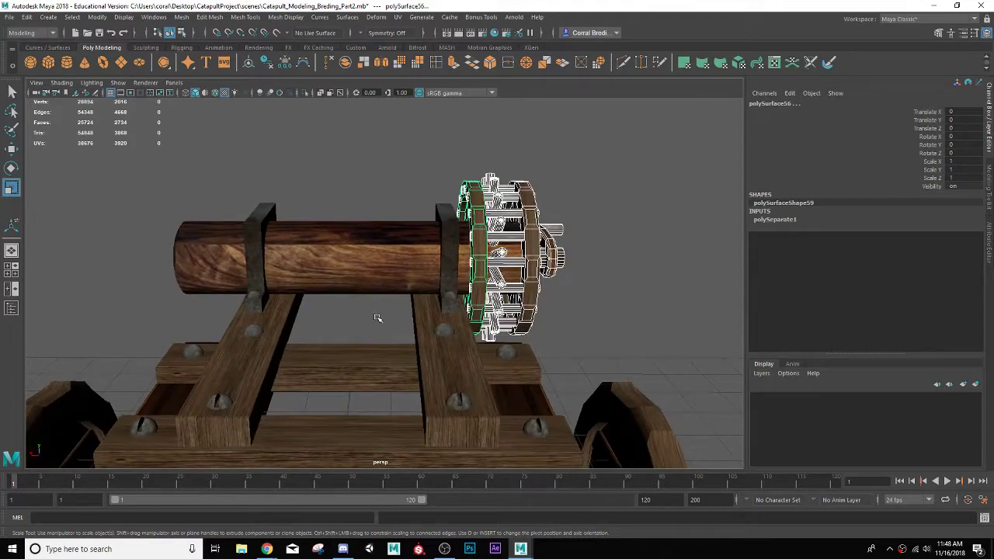
key(ctrl+g)
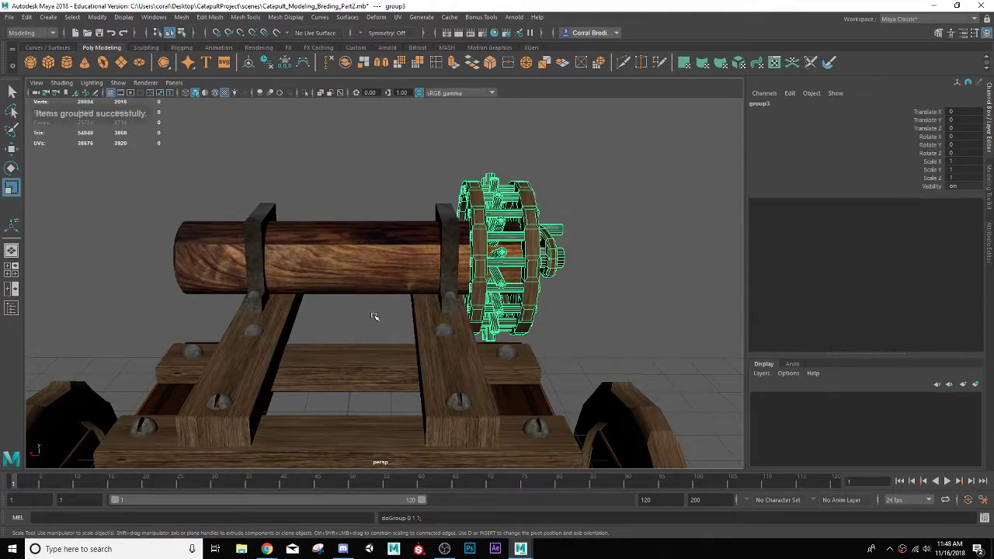
Step: Duplicate the wheel-and-crank group and mirror the copy to the drum's opposite end with a Scale X of -1
key(w)
scroll(373, 363, down, 5)
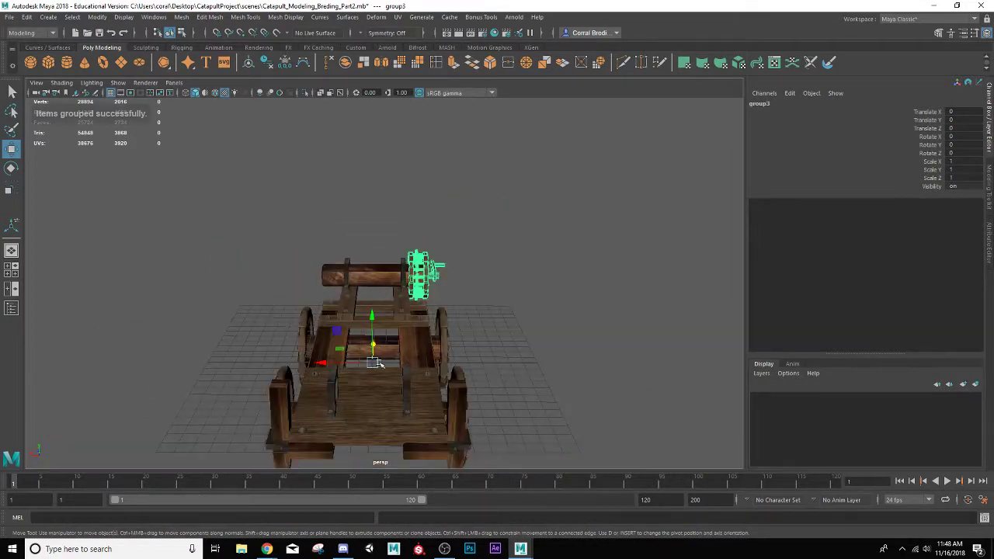
scroll(372, 363, up, 1)
scroll(372, 362, up, 2)
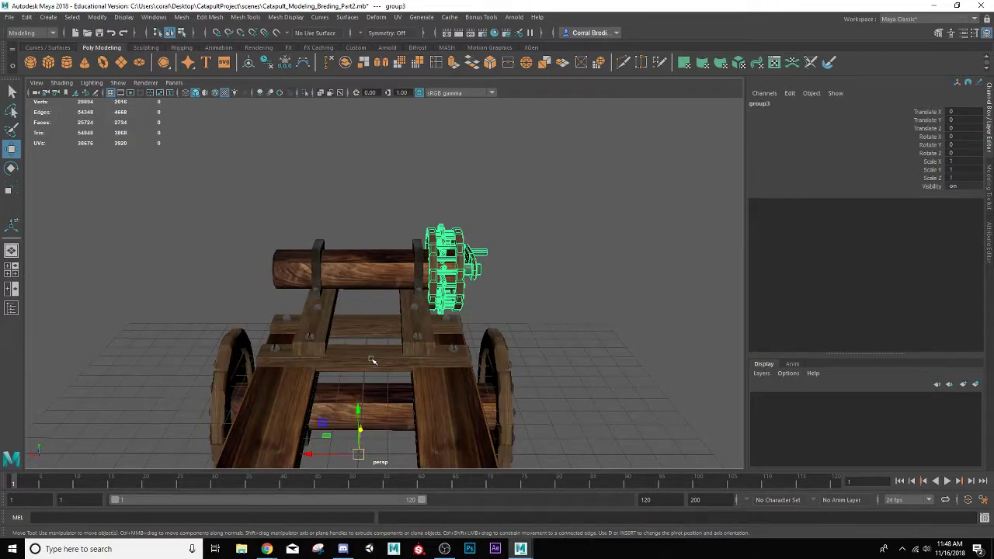
key(ctrl+d)
scroll(478, 248, up, 3)
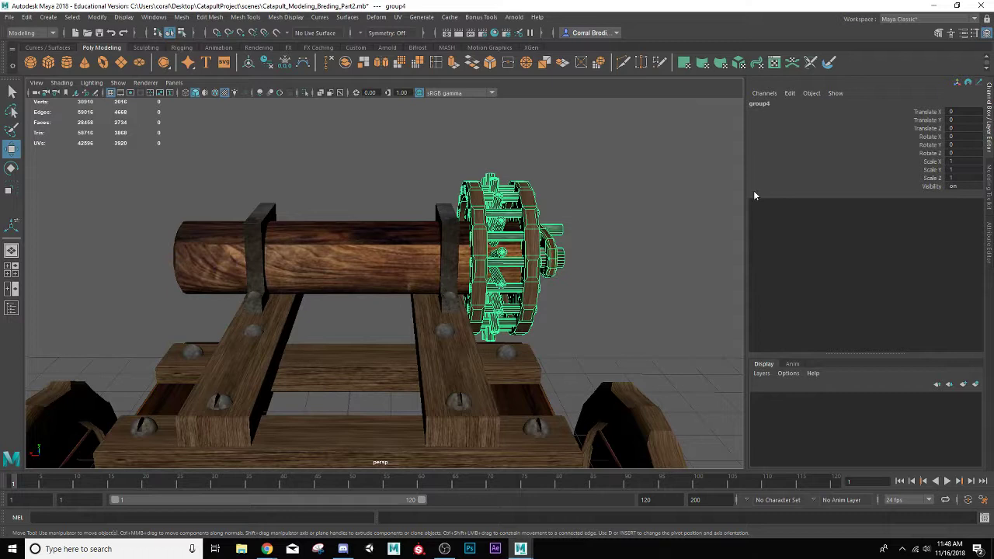
double_click(965, 162)
text(-1)
key(Return)
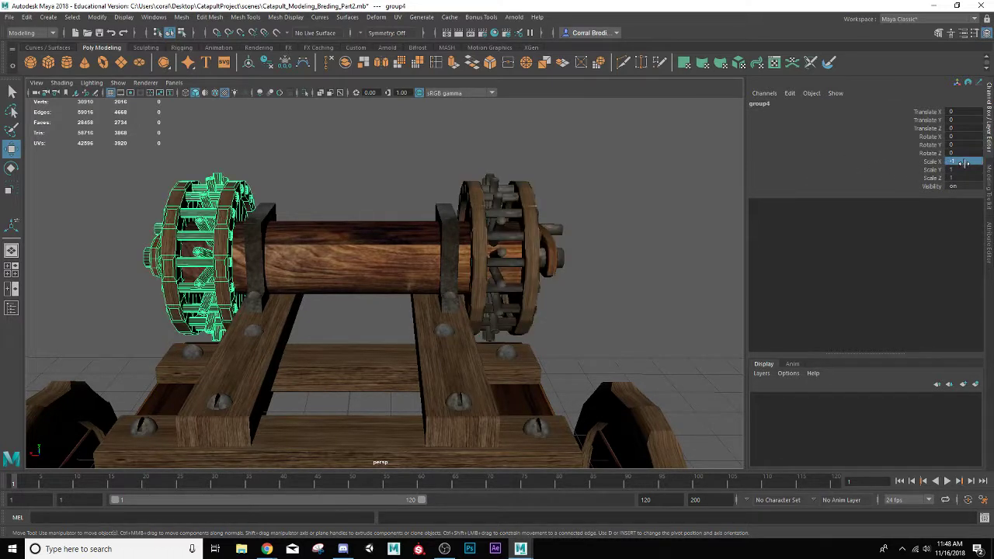
Step: Select both wheel-and-crank groups together with the drum and combine them into a single mesh
alt+drag(379, 315, 393, 286)
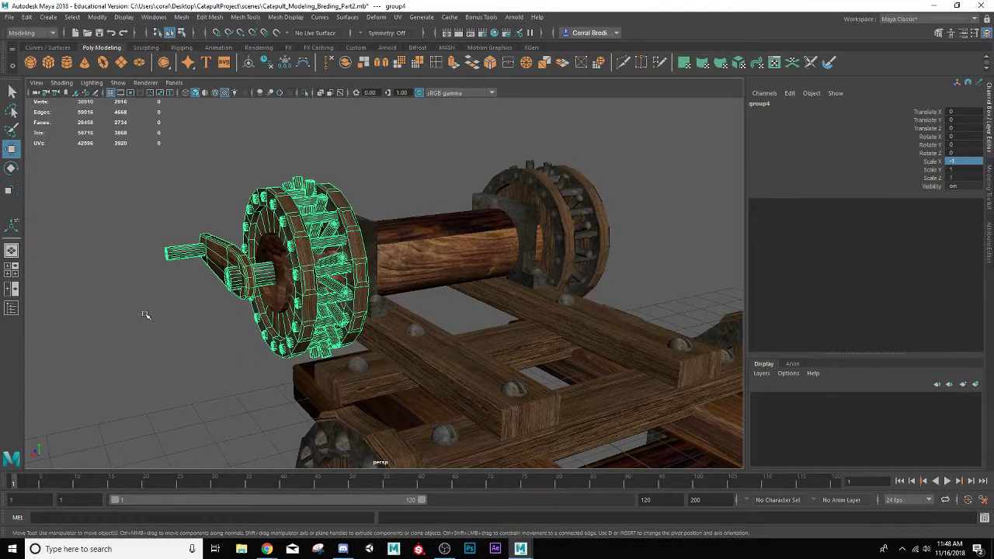
alt+drag(203, 149, 285, 169)
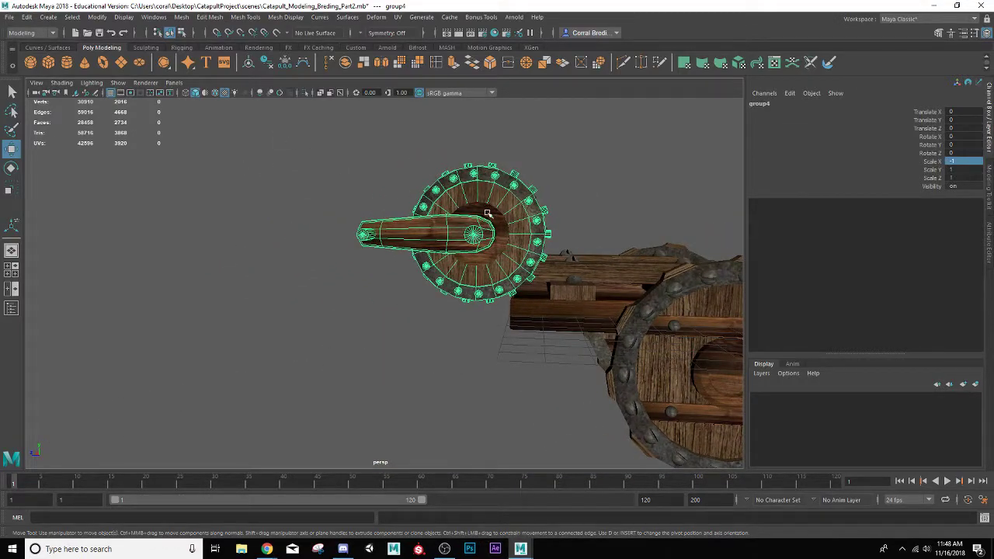
alt+drag(489, 215, 488, 228)
click(524, 232)
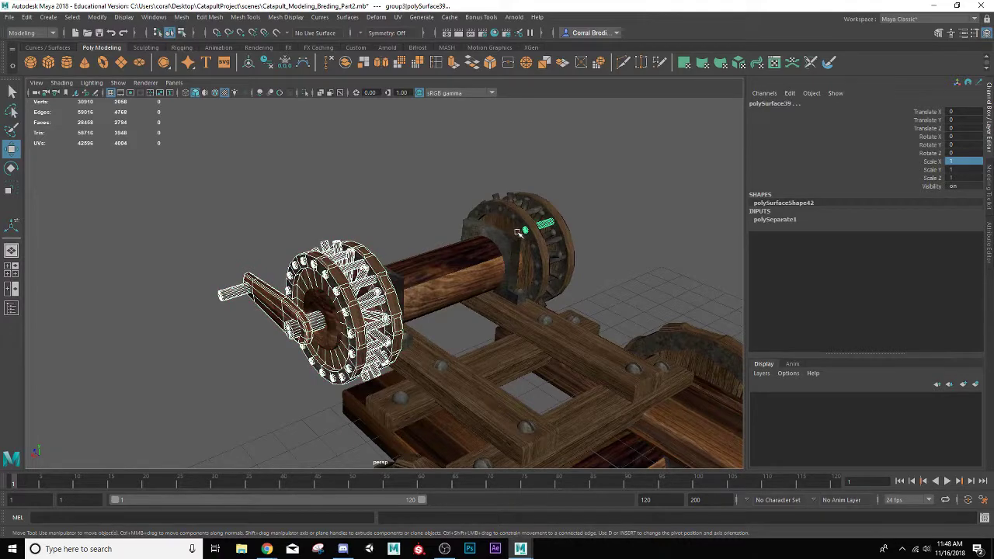
key(Up)
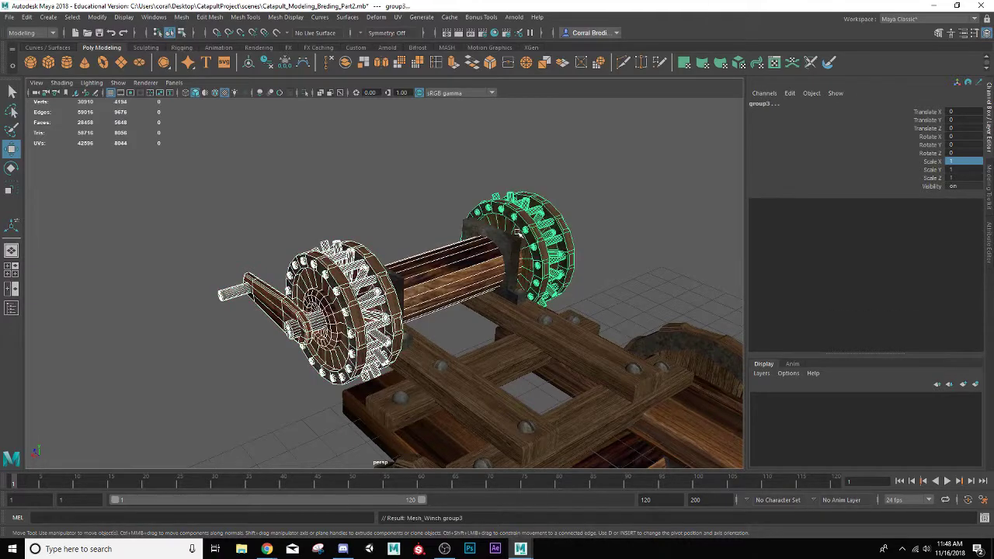
scroll(376, 272, up, 3)
mouse_move(376, 281)
alt+mouse_down()
mouse_move(344, 275)
mouse_move(371, 280)
alt+mouse_up()
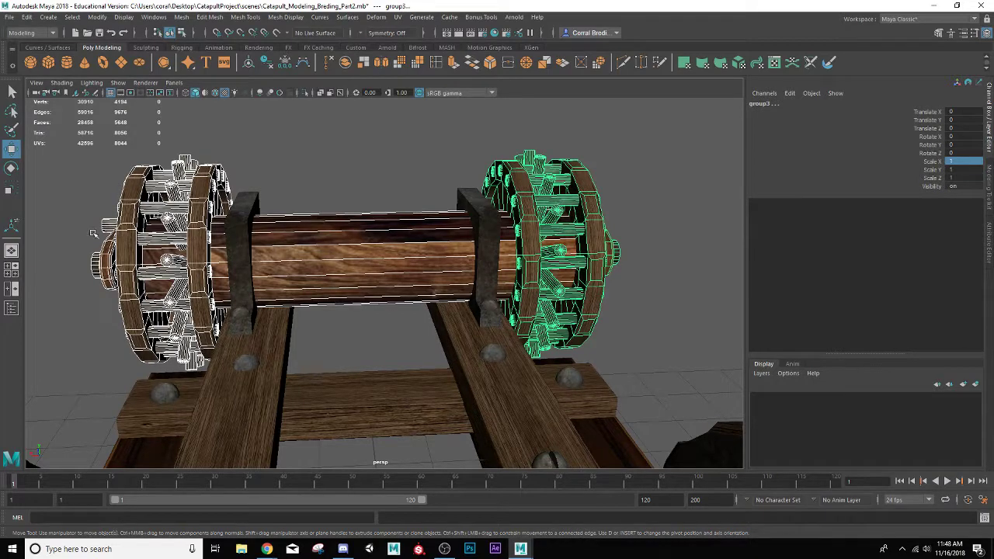
alt+drag(176, 280, 260, 289)
click(181, 17)
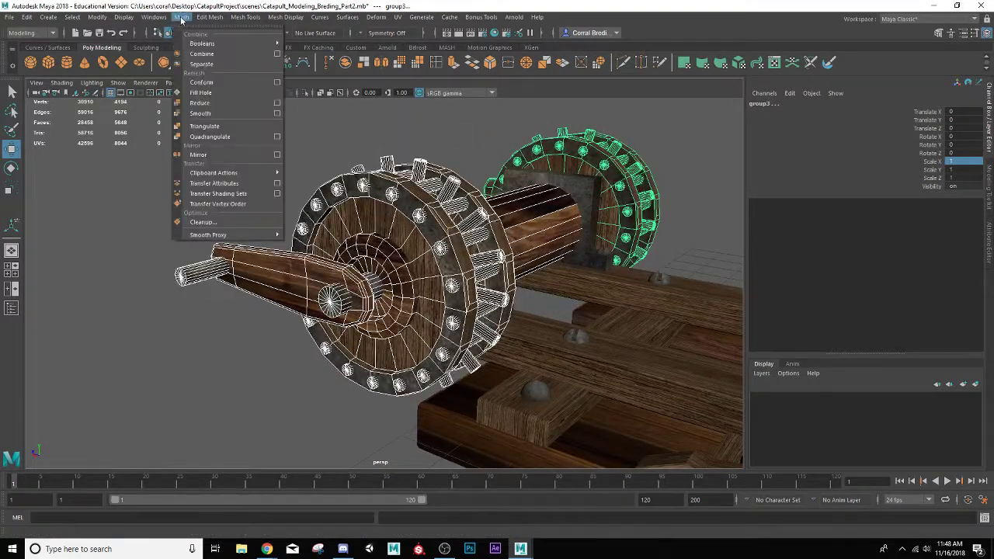
click(204, 55)
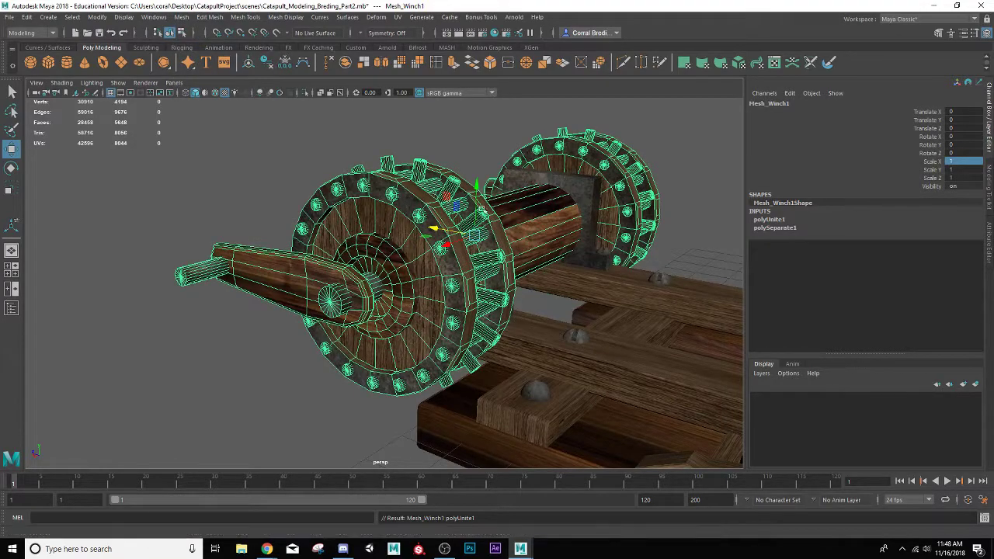
Step: Try rotating the combined winch about its X axis around the default pivot
alt+drag(434, 258, 468, 261)
key(e)
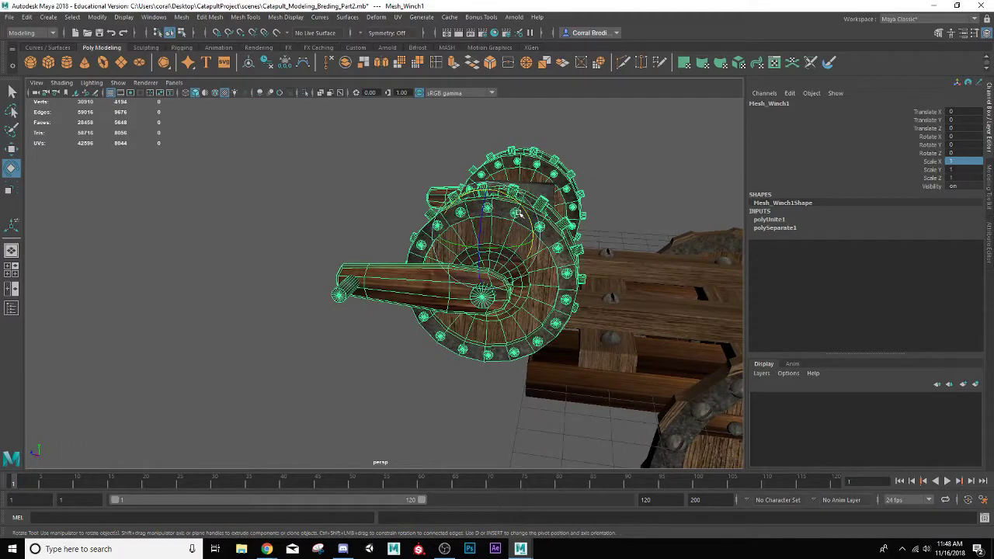
drag(517, 217, 406, 164)
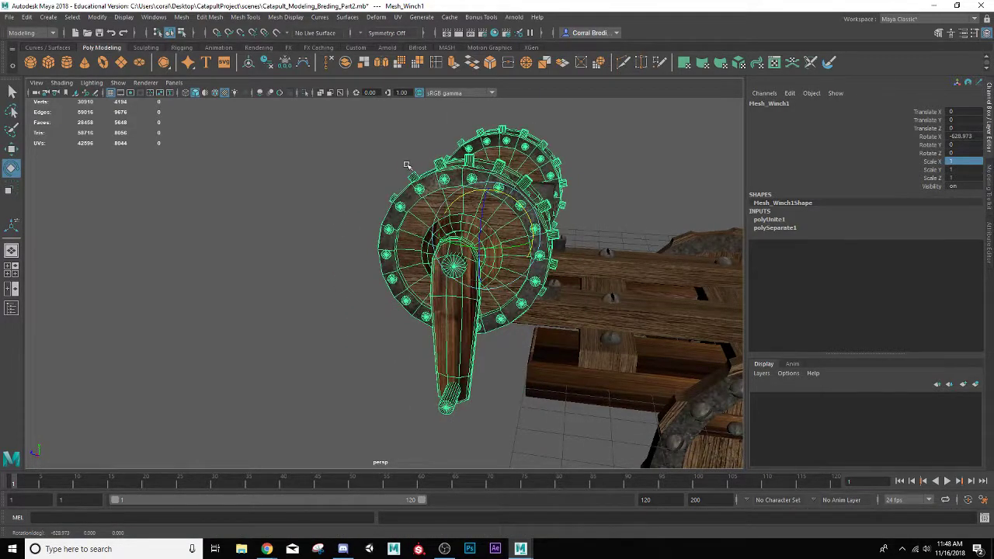
key(ctrl+z)
Step: Snap the winch's pivot to the centre vertex on the end of the crank's axle
scroll(458, 237, up, 3)
scroll(458, 237, up, 3)
alt+drag(496, 270, 583, 274)
alt+middle_drag(583, 274, 417, 317)
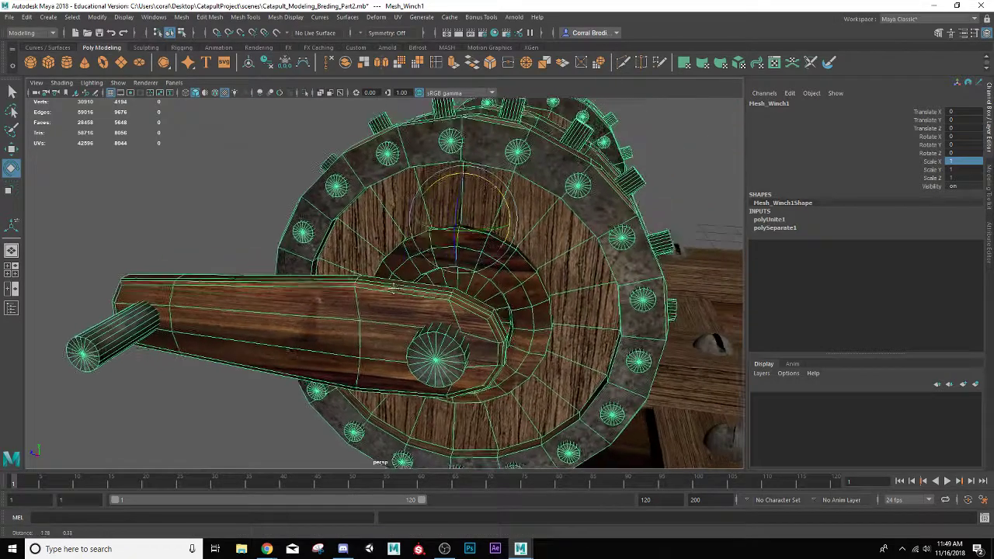
alt+drag(417, 317, 436, 302)
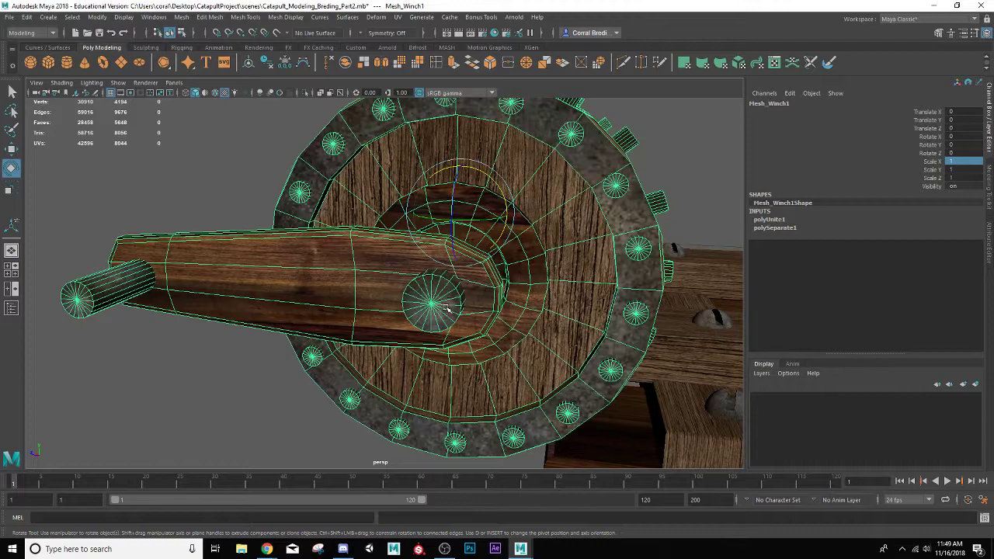
alt+drag(378, 313, 348, 318)
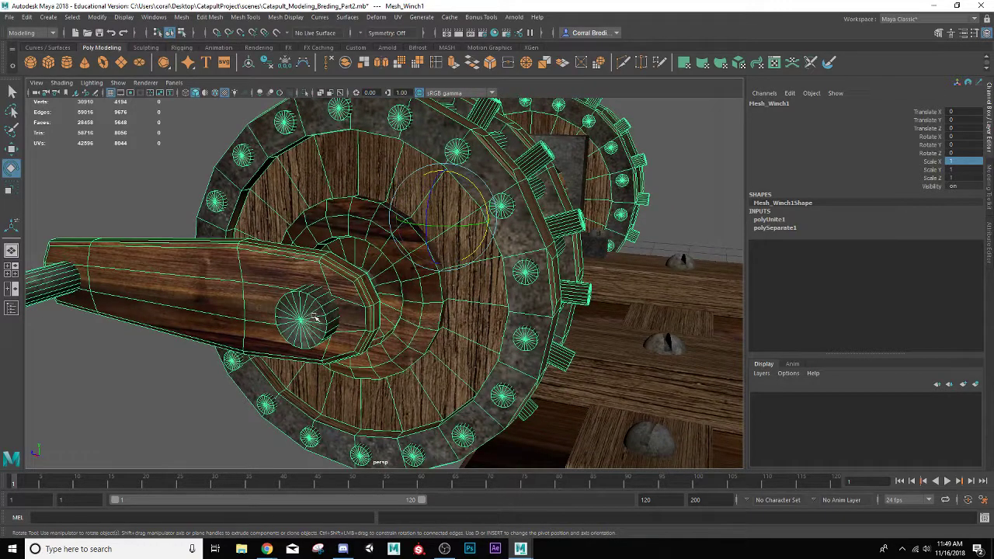
key(d)
alt+drag(389, 284, 382, 293)
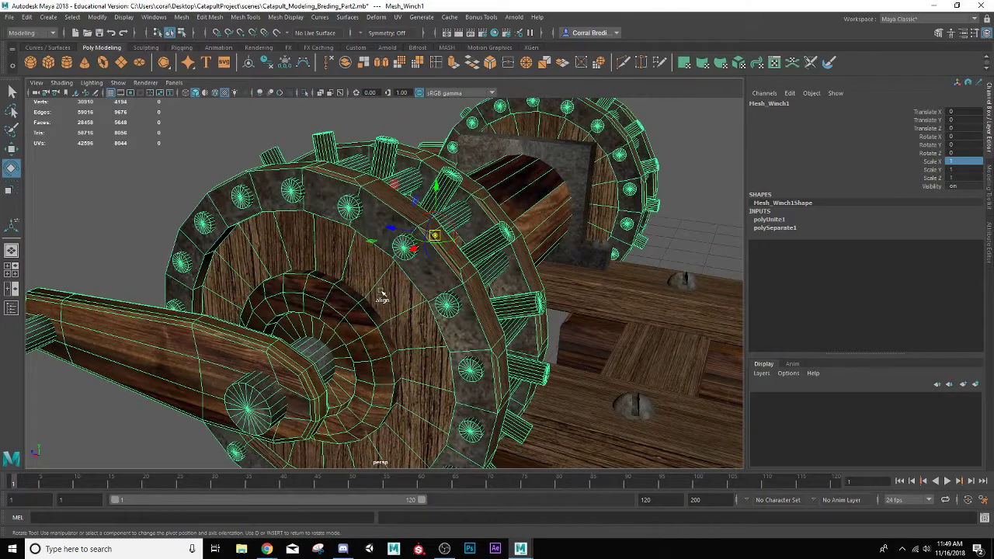
scroll(380, 298, down, 4)
scroll(380, 295, up, 3)
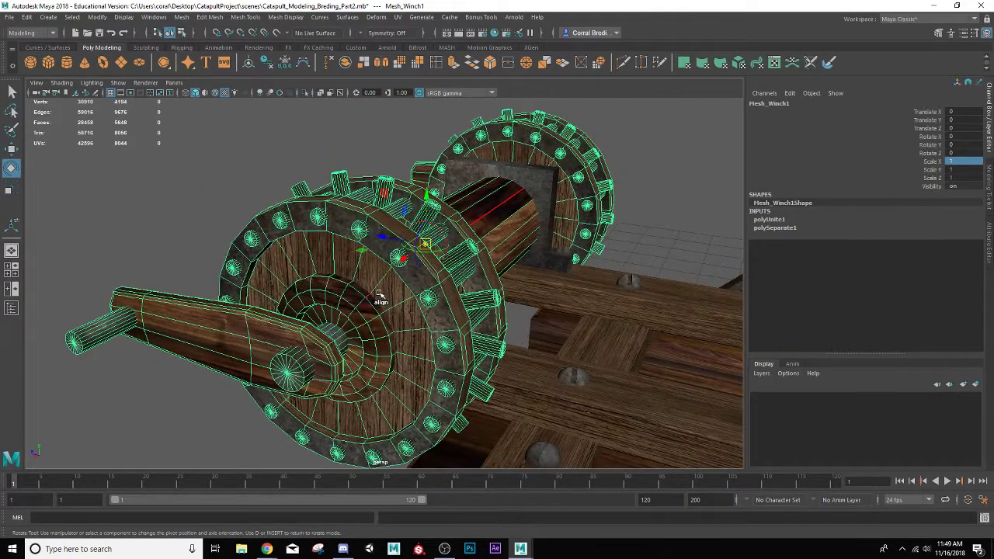
key(v)
click(424, 244)
drag(425, 244, 288, 373)
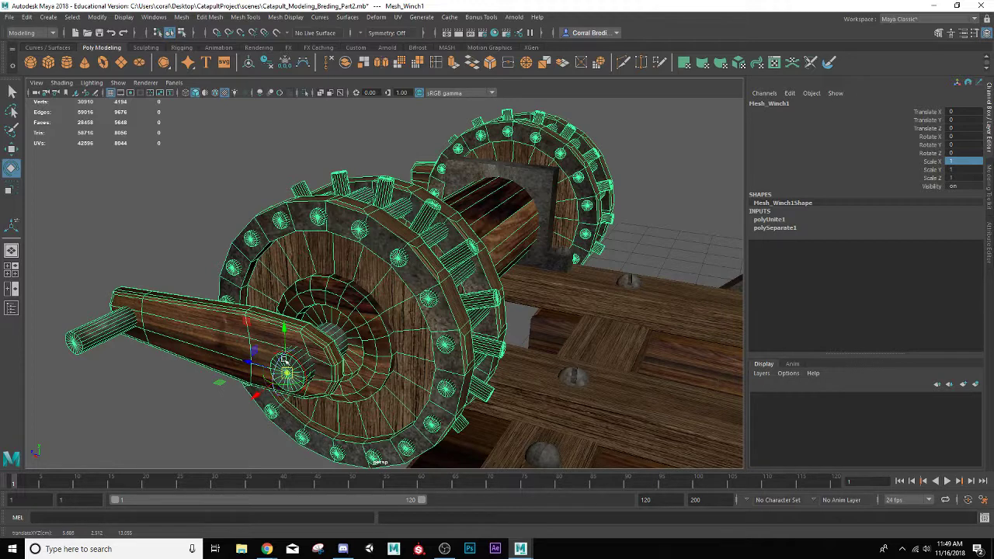
Step: Test the winch's rotation about the relocated pivot and undo the rotation
key(e)
scroll(331, 340, up, 2)
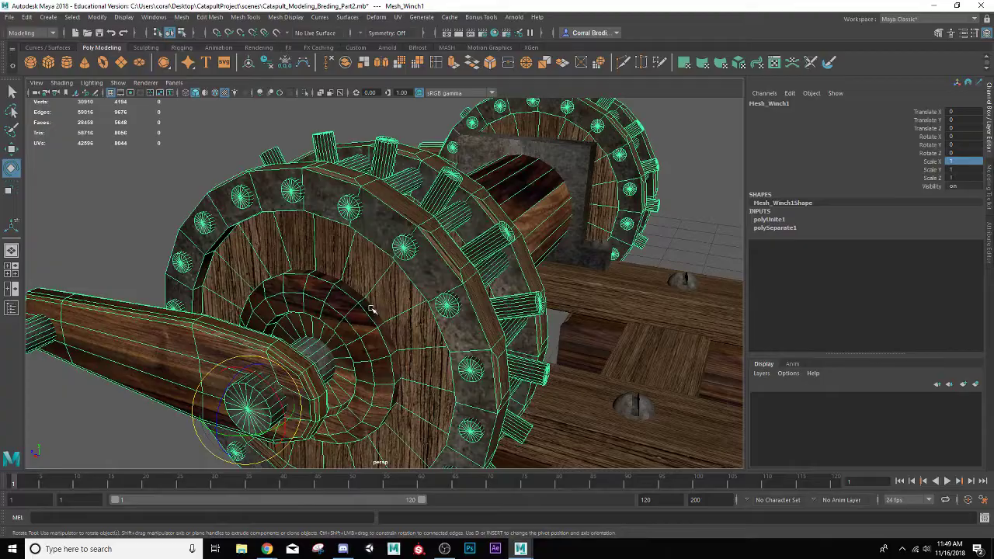
scroll(371, 309, down, 4)
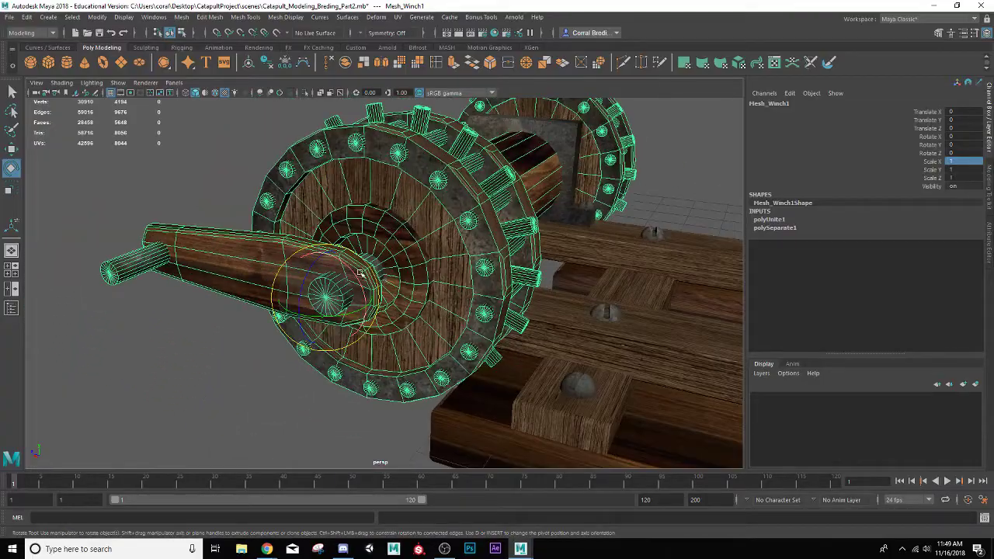
drag(354, 272, 483, 284)
key(ctrl+z)
Step: Create a polygon cube and stretch it along the cart into a long beam with a Scale Z of 21.923
scroll(317, 264, down, 6)
scroll(483, 284, up, 4)
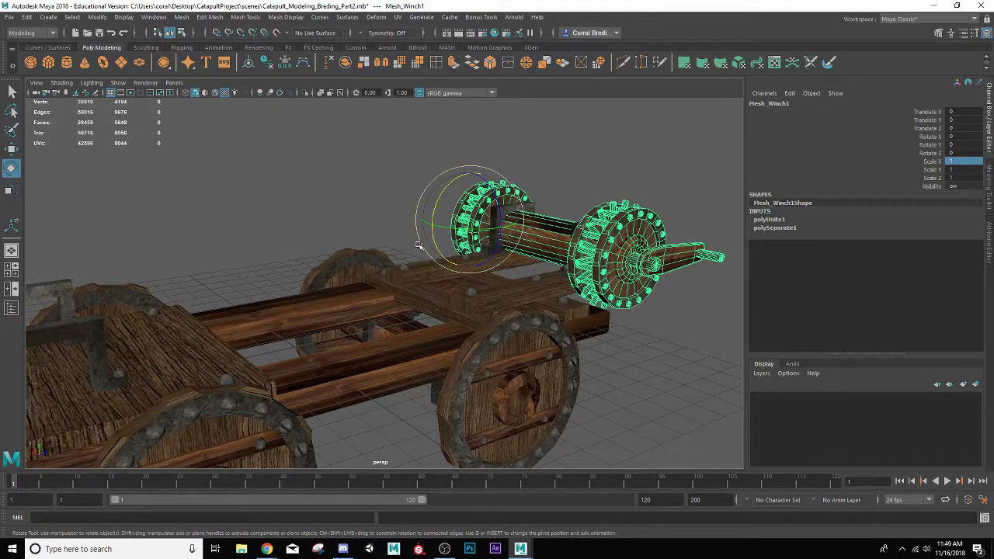
scroll(431, 247, down, 3)
alt+middle_drag(421, 241, 509, 244)
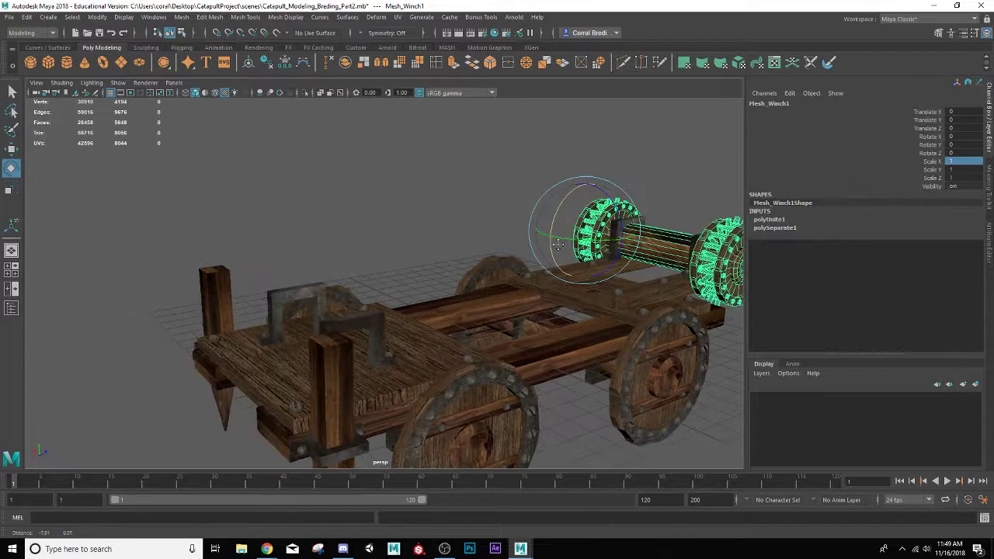
click(49, 62)
alt+drag(472, 295, 466, 324)
key(r)
drag(499, 388, 572, 363)
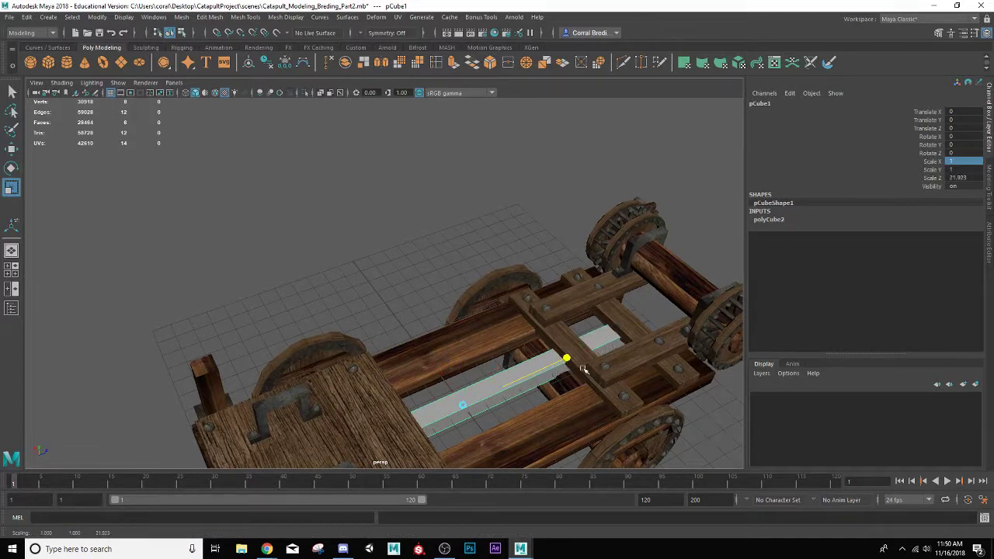
Step: Move the beam above the cart to a Translate Y of 5.744 and a Translate Z of -0.703
key(w)
drag(461, 388, 391, 274)
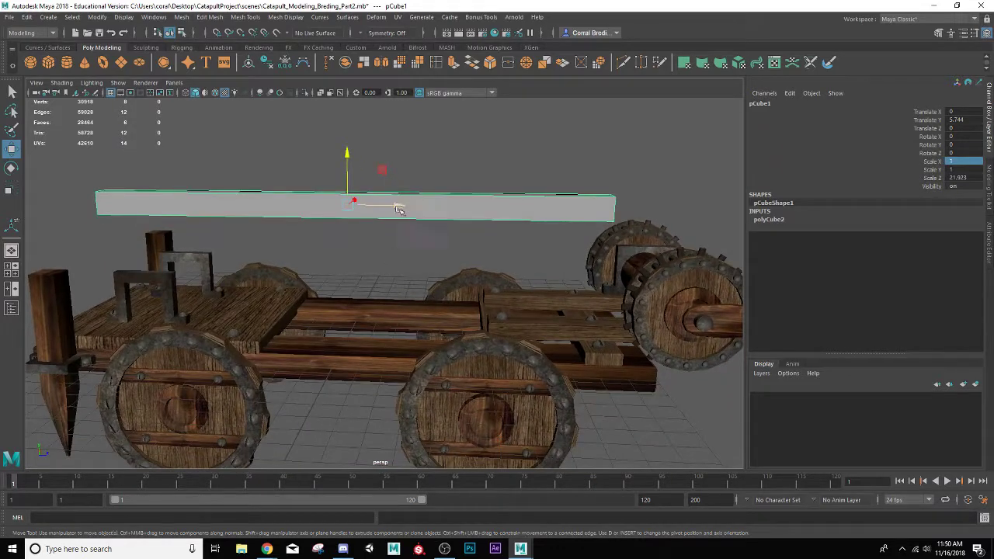
drag(401, 205, 528, 274)
scroll(374, 214, down, 5)
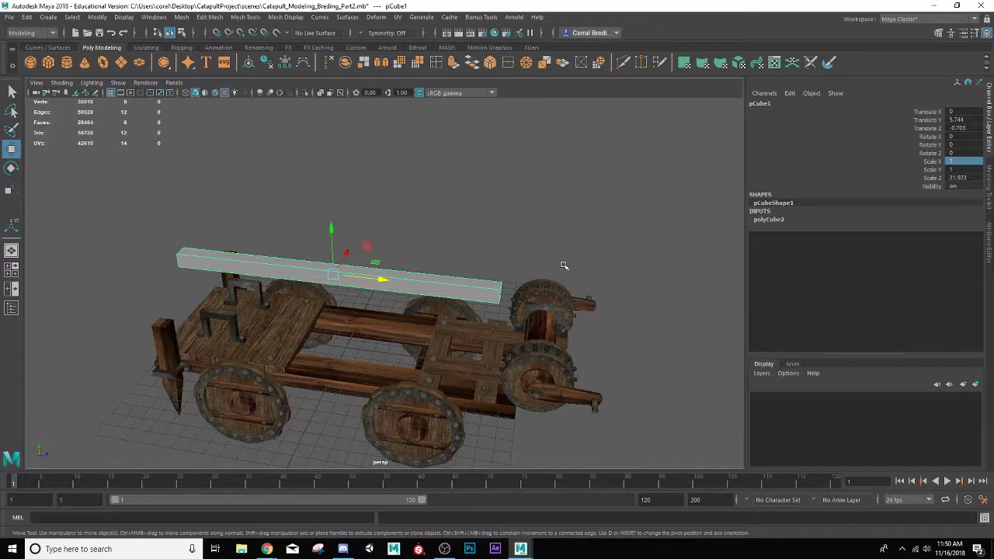
Step: Widen the beam above the cart to a Scale X of 4.097
alt+drag(393, 333, 456, 317)
key(r)
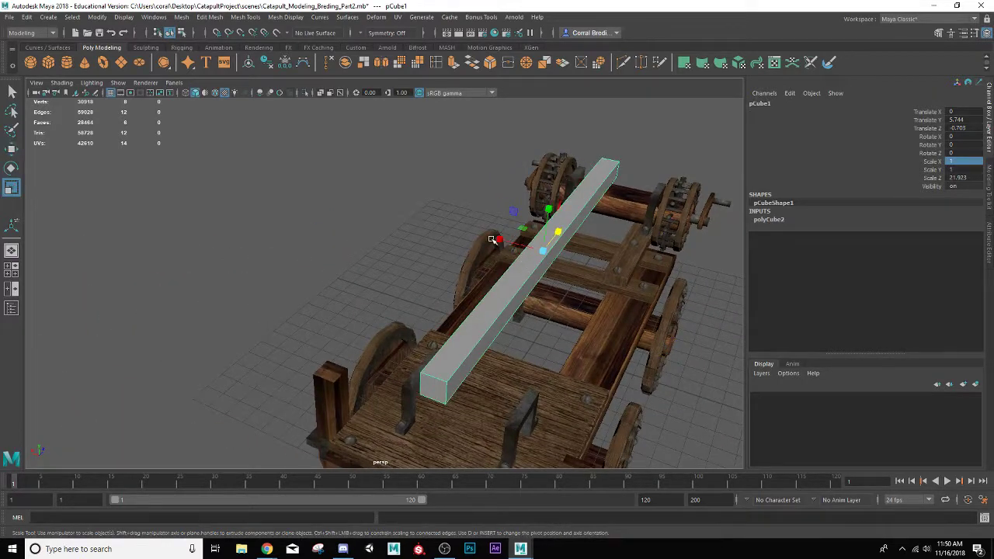
drag(491, 240, 382, 204)
alt+drag(516, 289, 553, 289)
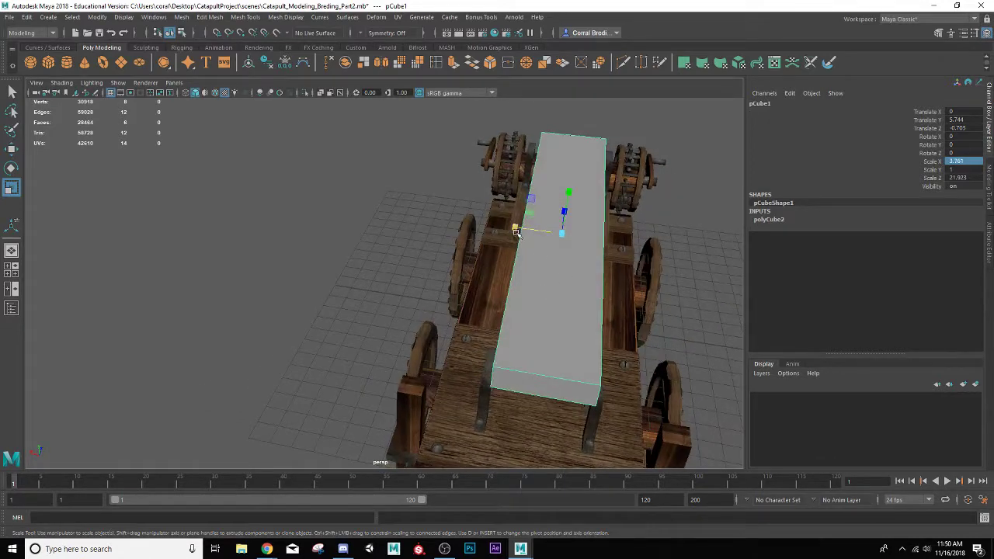
drag(516, 231, 512, 231)
Step: Insert 20 evenly spaced edge loops across the beam along its length
alt+drag(544, 295, 414, 348)
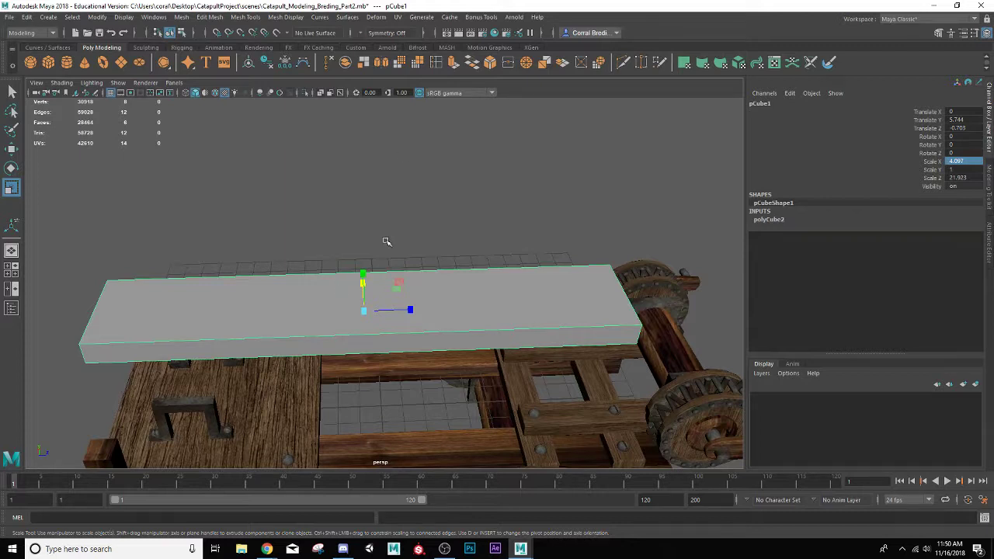
double_click(437, 67)
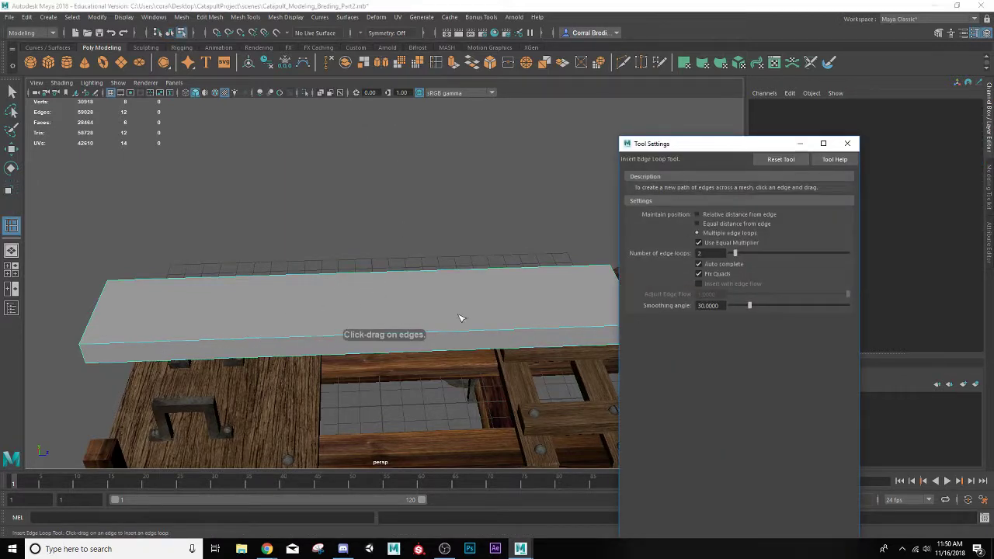
alt+middle_drag(349, 302, 334, 309)
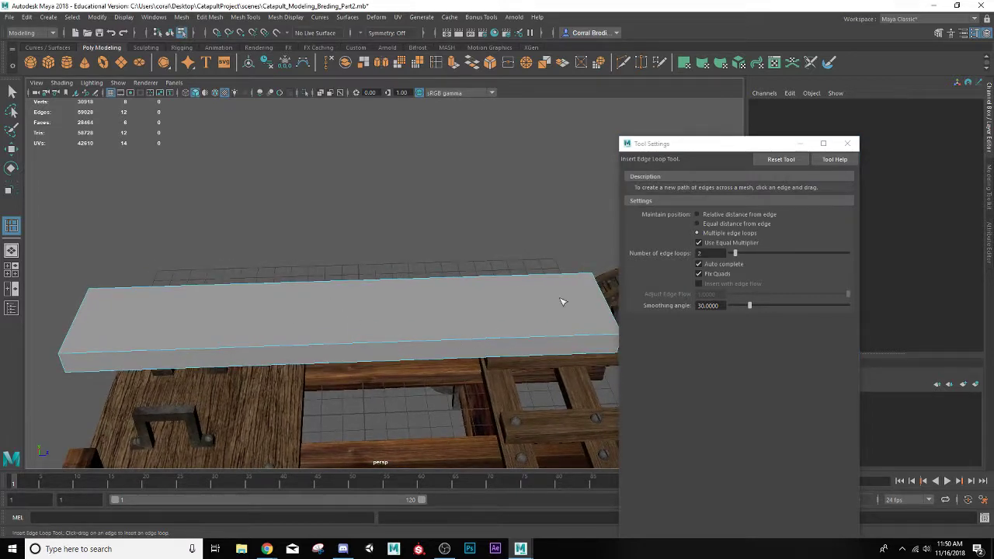
double_click(702, 253)
text(20)
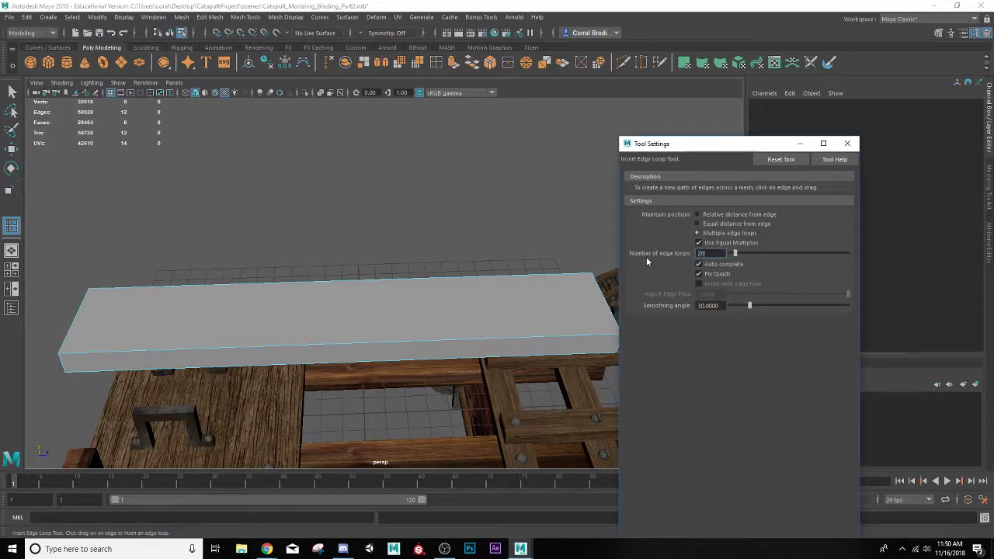
key(Return)
click(434, 342)
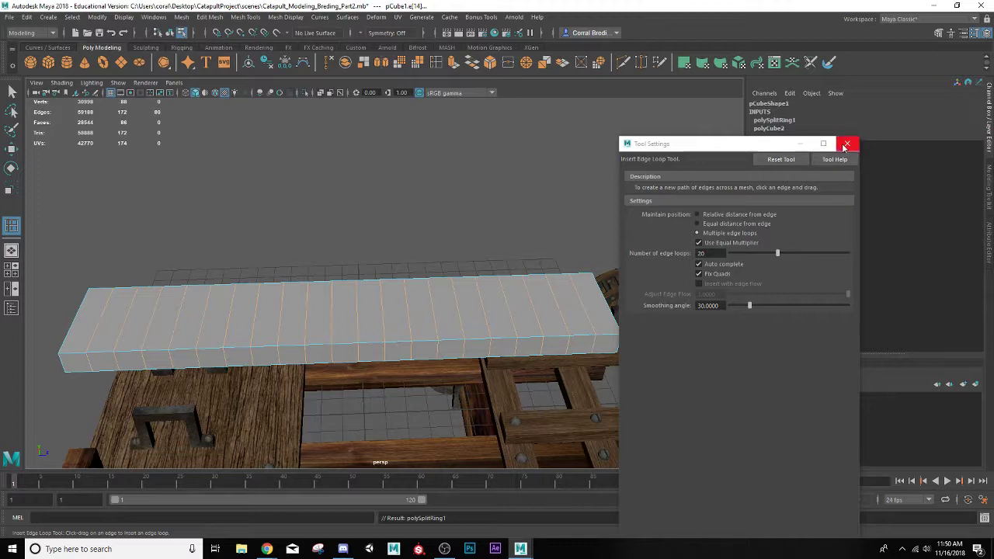
Step: Insert 2 lengthwise edge loops to divide the beam's width, then close the tool settings
click(678, 248)
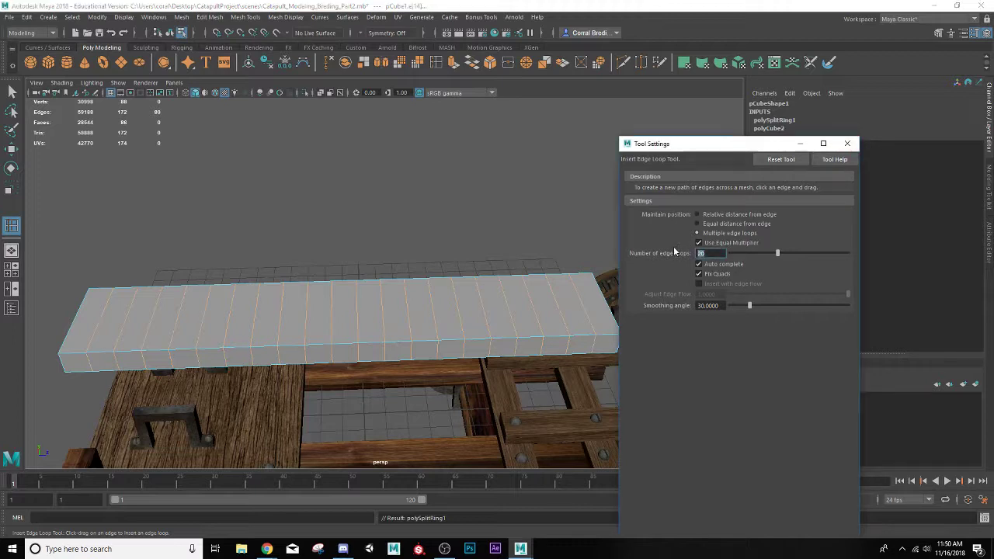
text(2)
click(281, 312)
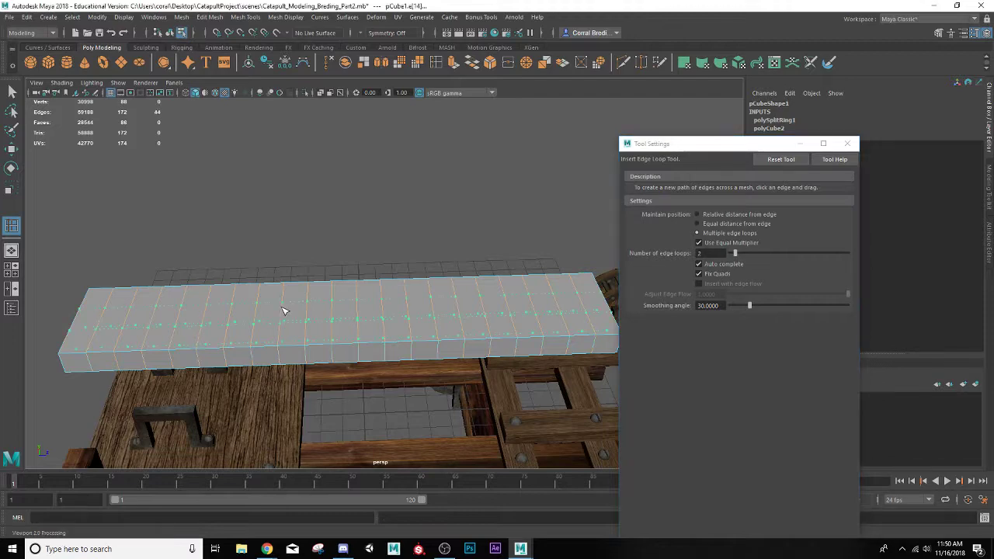
alt+drag(261, 328, 275, 318)
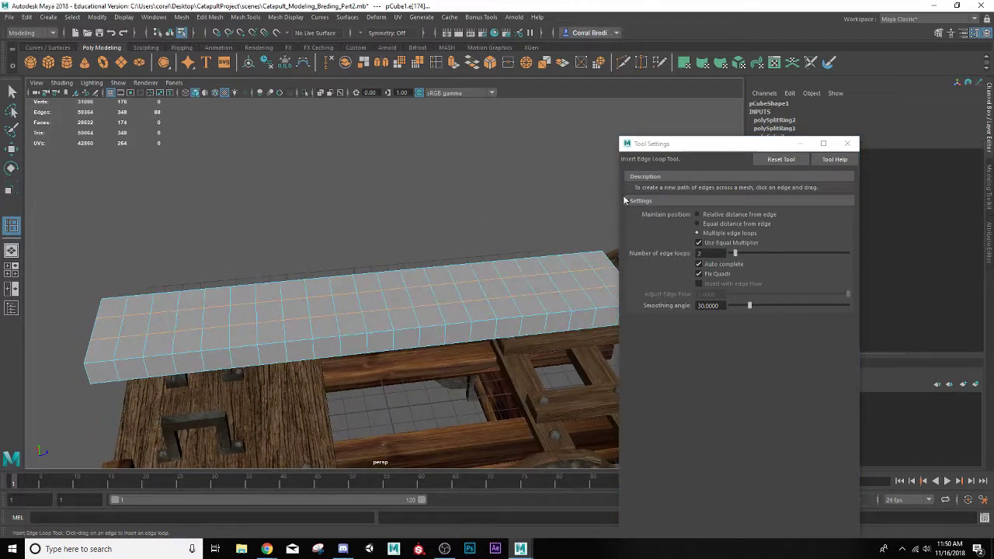
click(847, 144)
Step: Select the last three vertex rows at the beam's winch end and narrow them with soft selection to taper the beam
scroll(489, 288, down, 4)
alt+drag(490, 289, 417, 275)
key(q)
scroll(438, 329, up, 3)
right_drag(437, 314, 390, 255)
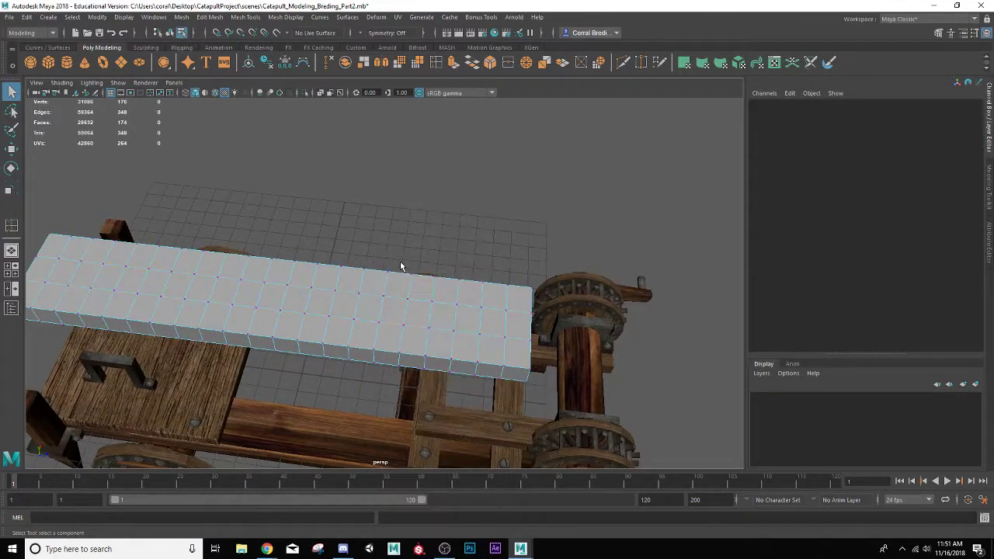
alt+drag(424, 336, 448, 314)
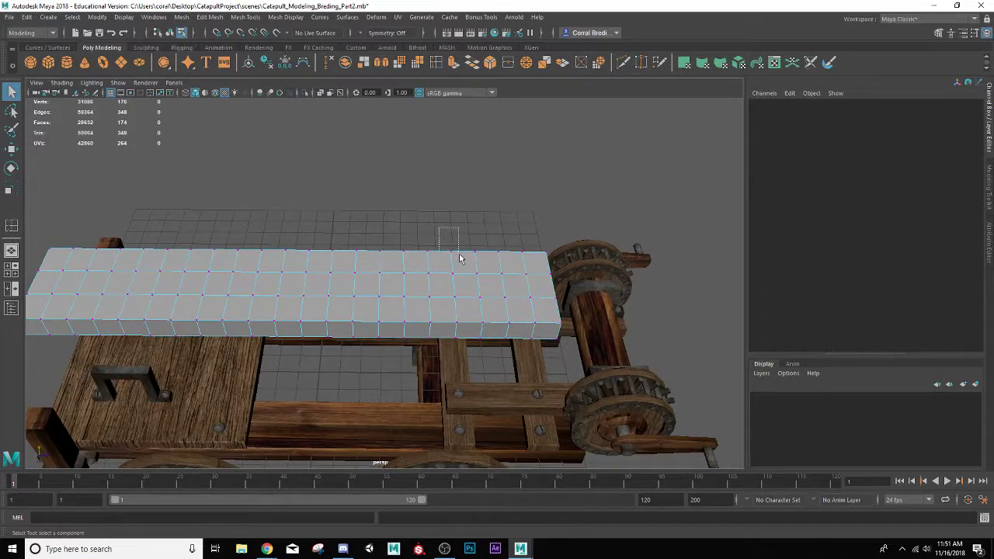
drag(459, 259, 588, 374)
alt+drag(550, 305, 412, 326)
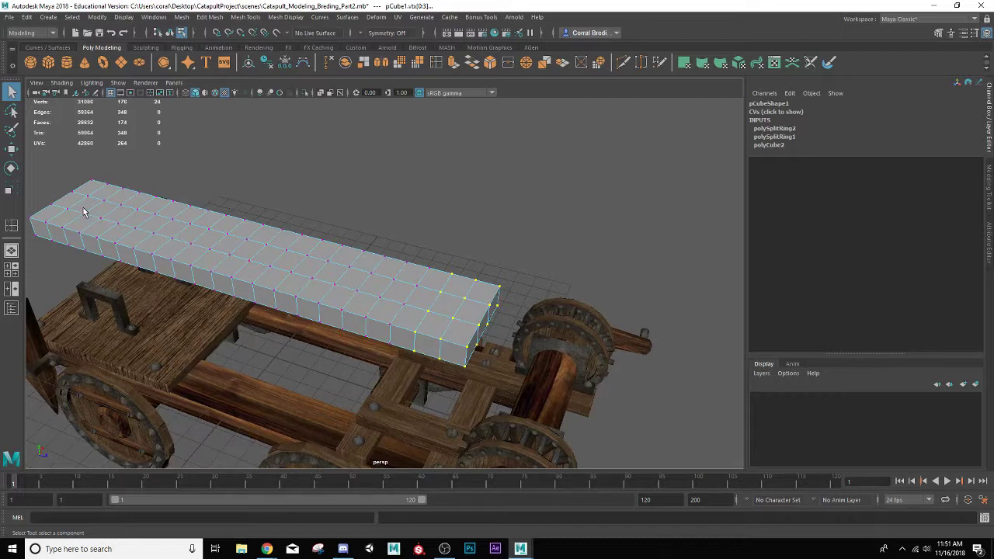
key(b)
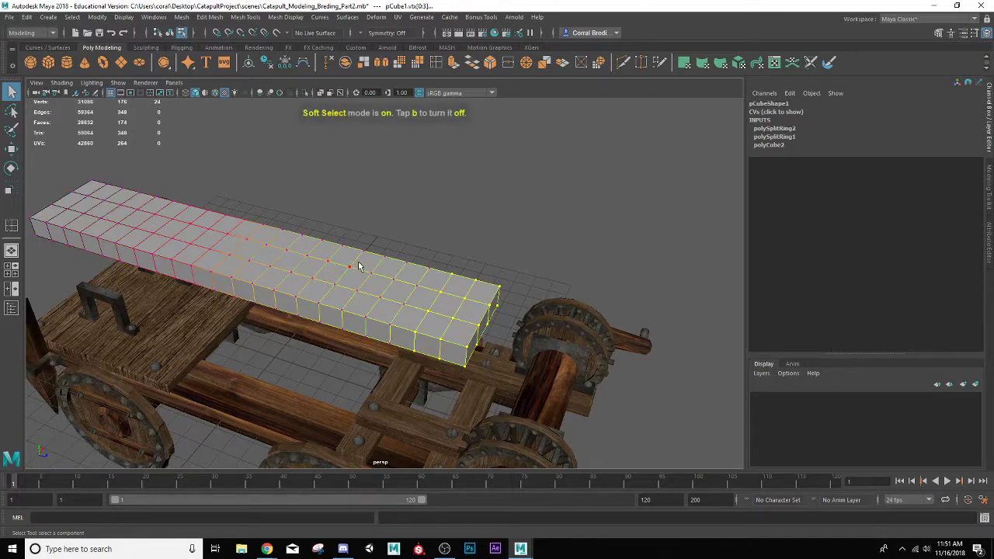
drag(359, 266, 342, 297)
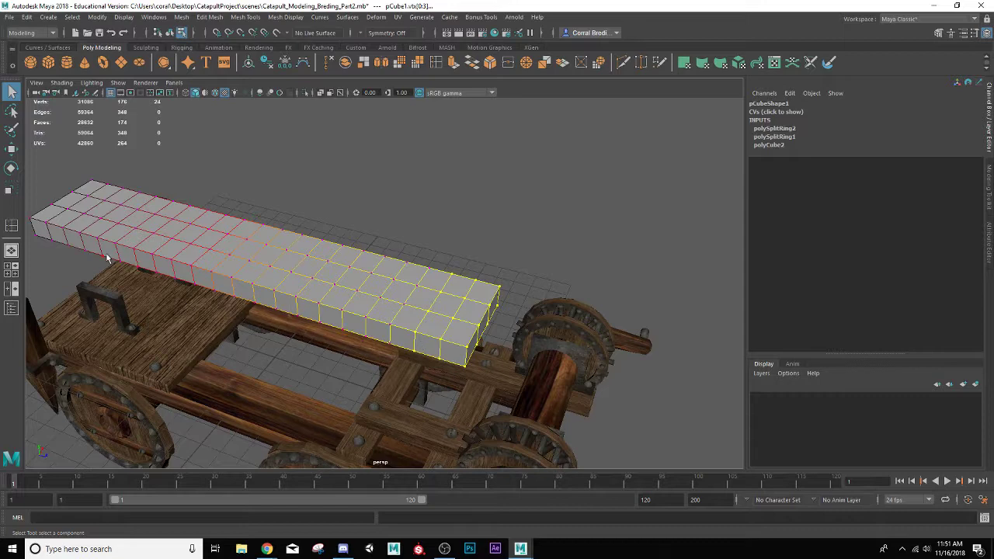
key(r)
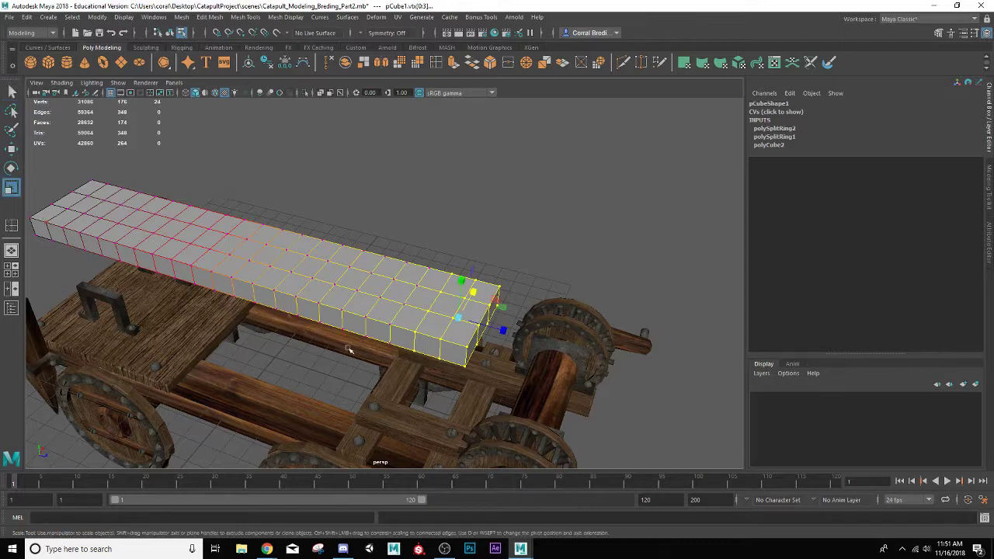
alt+drag(428, 338, 399, 327)
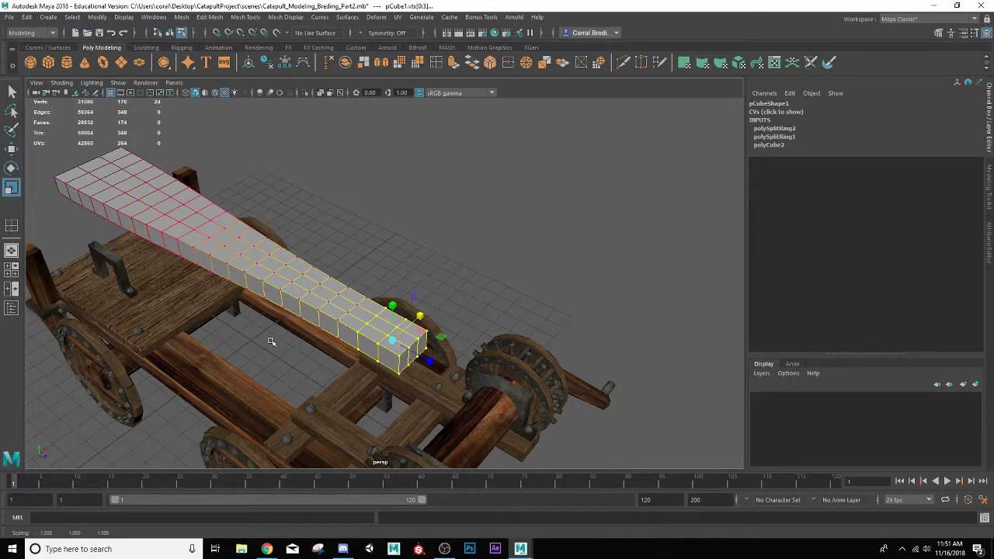
alt+drag(271, 342, 410, 333)
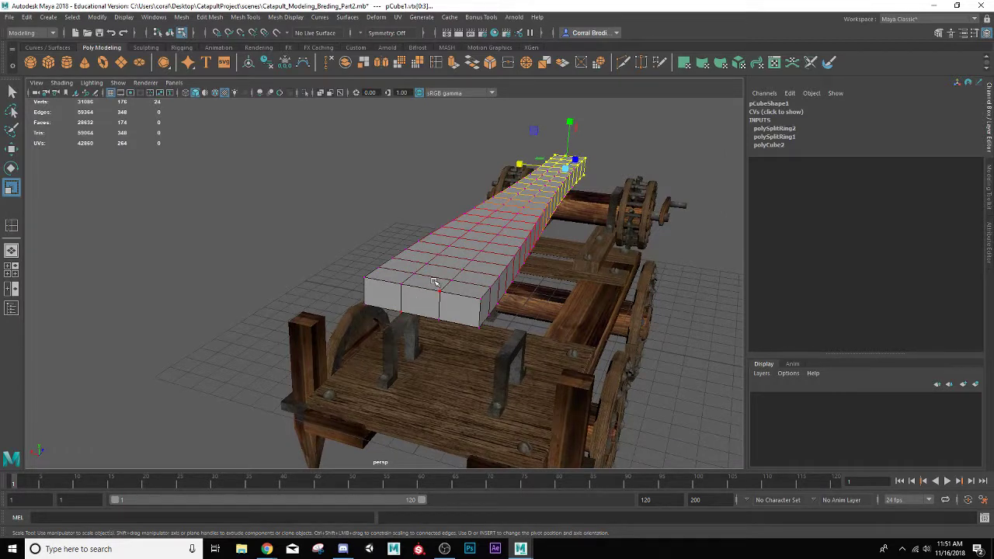
key(b)
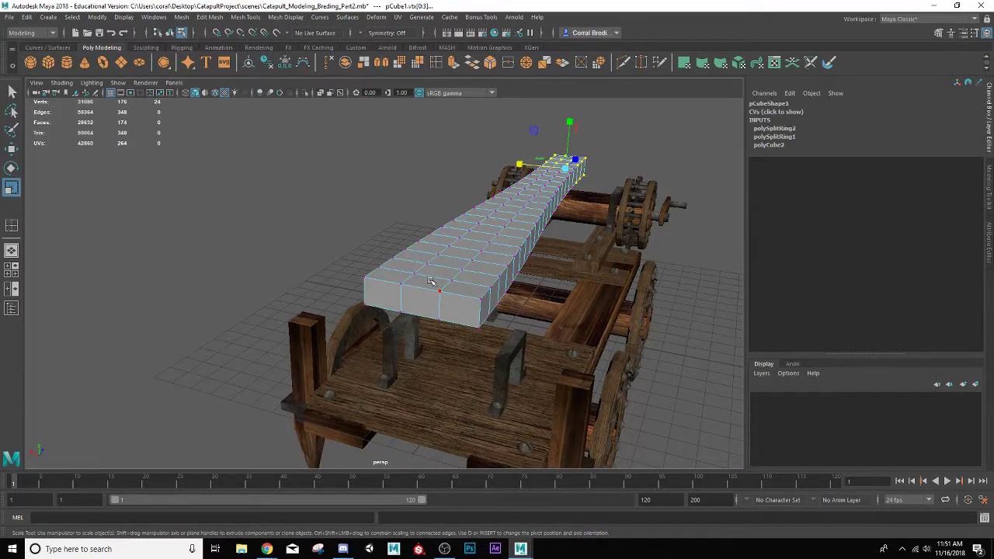
Step: Extrude the two outer end faces at the beam's wide end into prongs with a Local Translate Z of 1.217
right_drag(415, 293, 422, 279)
click(388, 292)
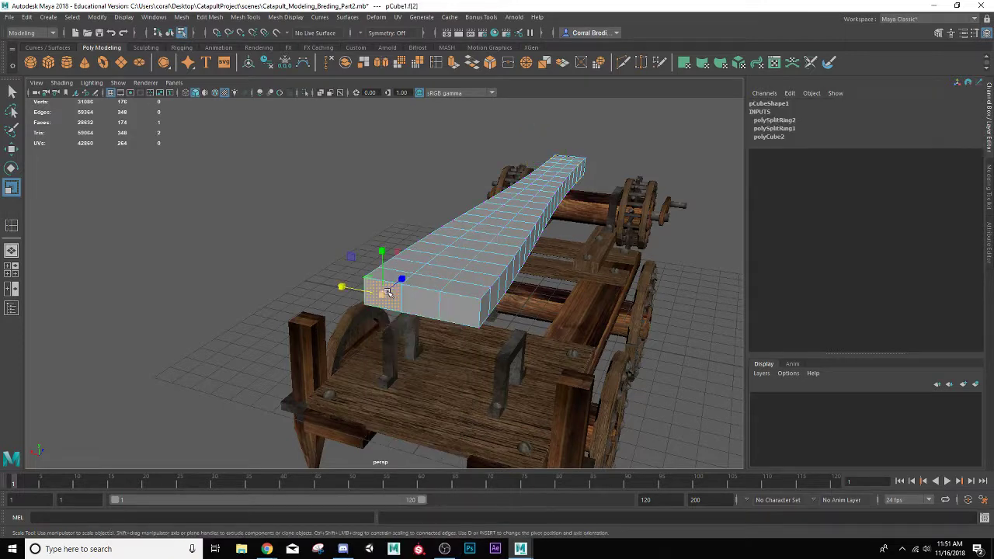
shift+click(460, 317)
alt+drag(460, 317, 370, 348)
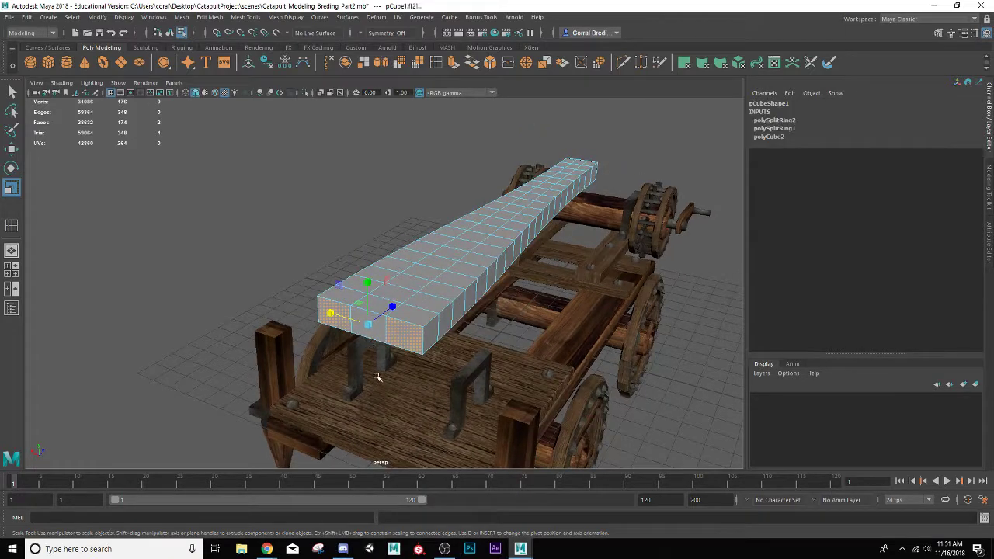
click(450, 65)
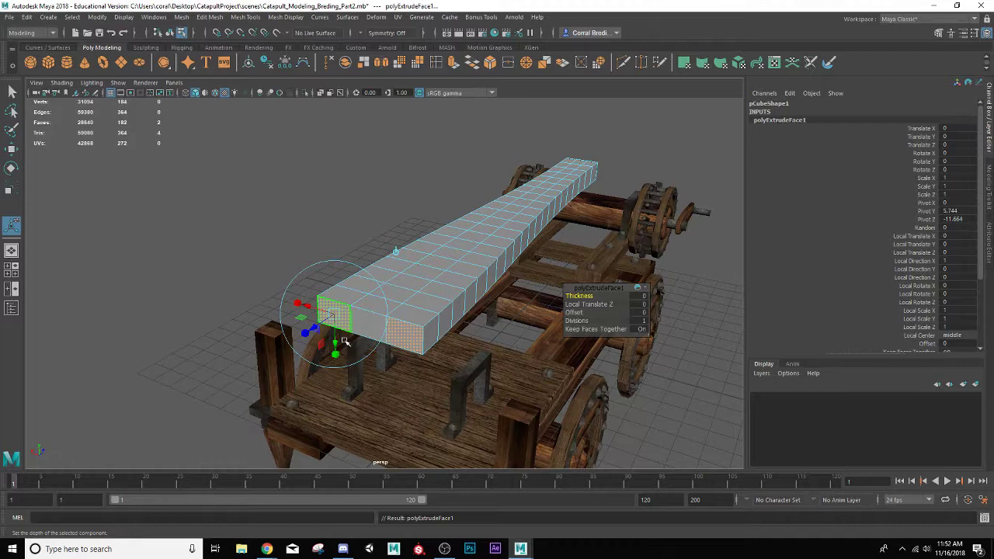
drag(316, 330, 280, 349)
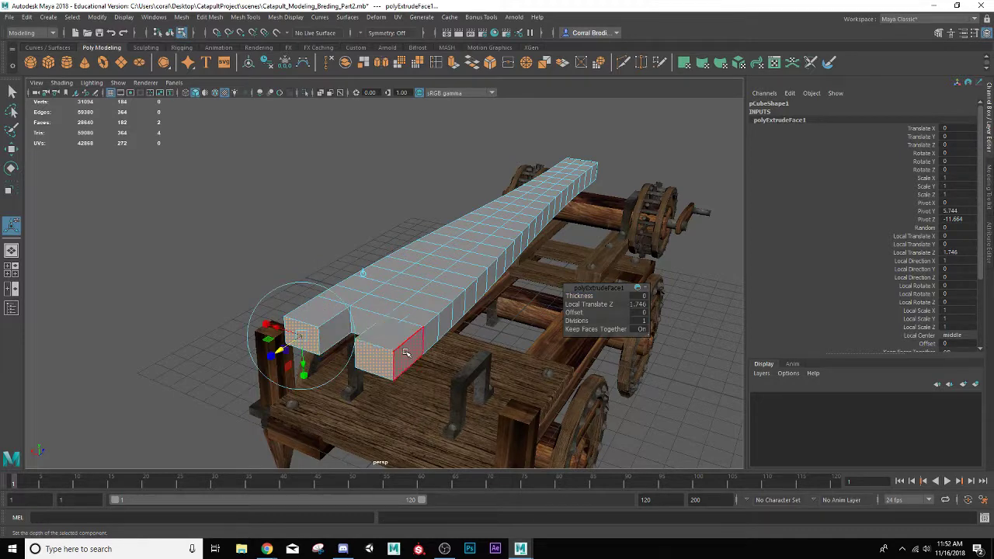
alt+drag(407, 354, 322, 339)
alt+middle_drag(322, 339, 432, 357)
scroll(433, 357, up, 4)
alt+drag(433, 356, 311, 318)
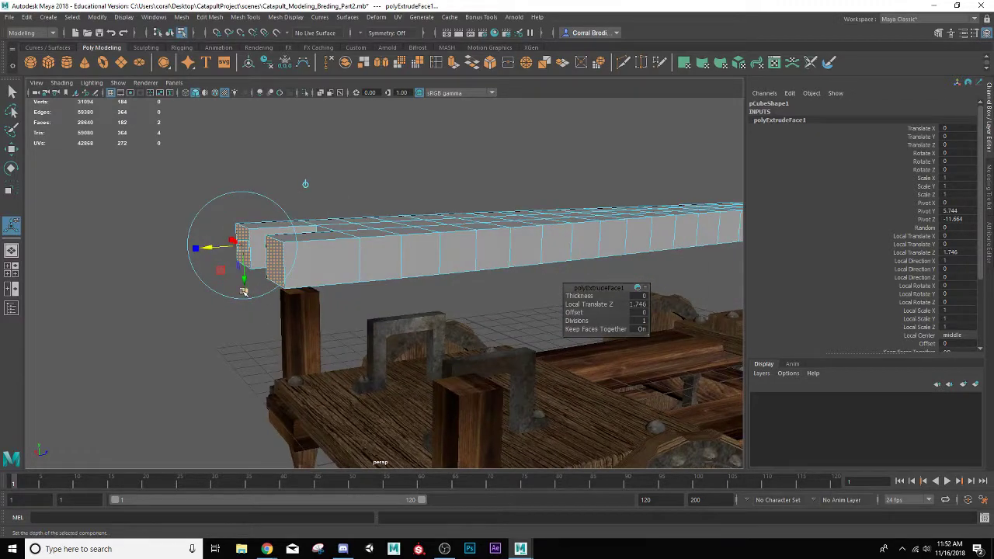
drag(235, 265, 230, 242)
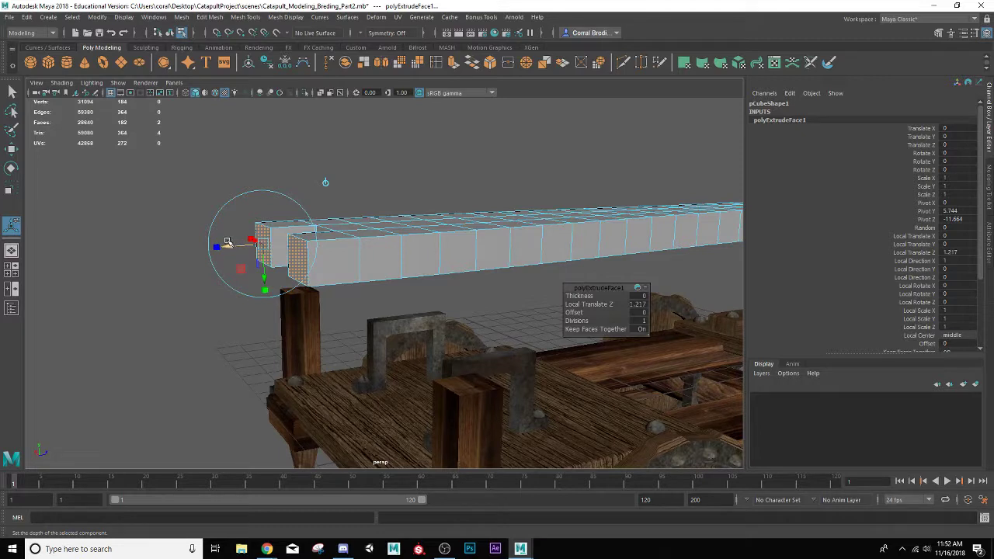
Step: Extrude the prong ends again by a Local Translate Z of 0.618 and taper them to a Local Scale Y of 0.444
key(ctrl+e)
drag(228, 245, 205, 247)
drag(242, 292, 233, 268)
Step: Select the U-shaped group of top faces on the prongs and around the notch between them
alt+drag(344, 266, 264, 342)
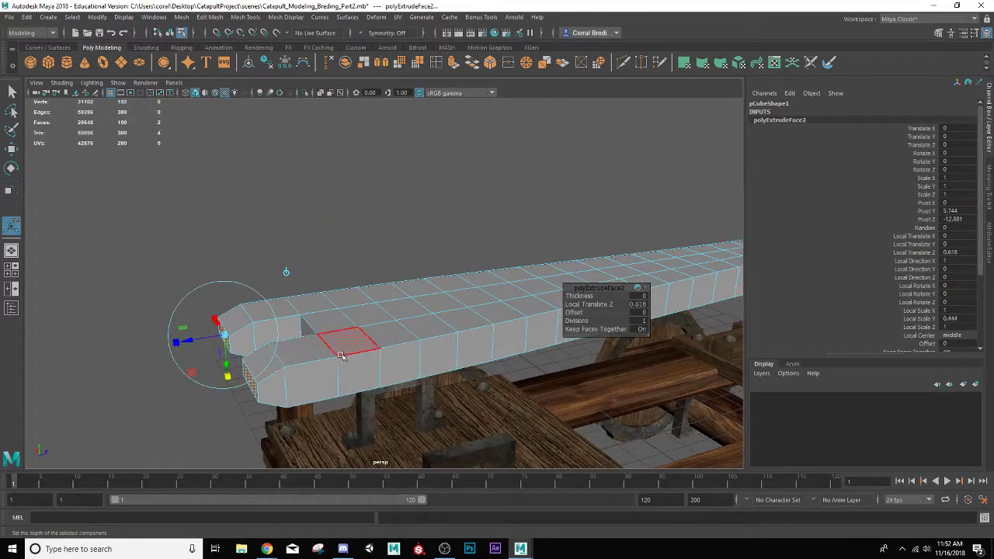
alt+drag(344, 345, 311, 350)
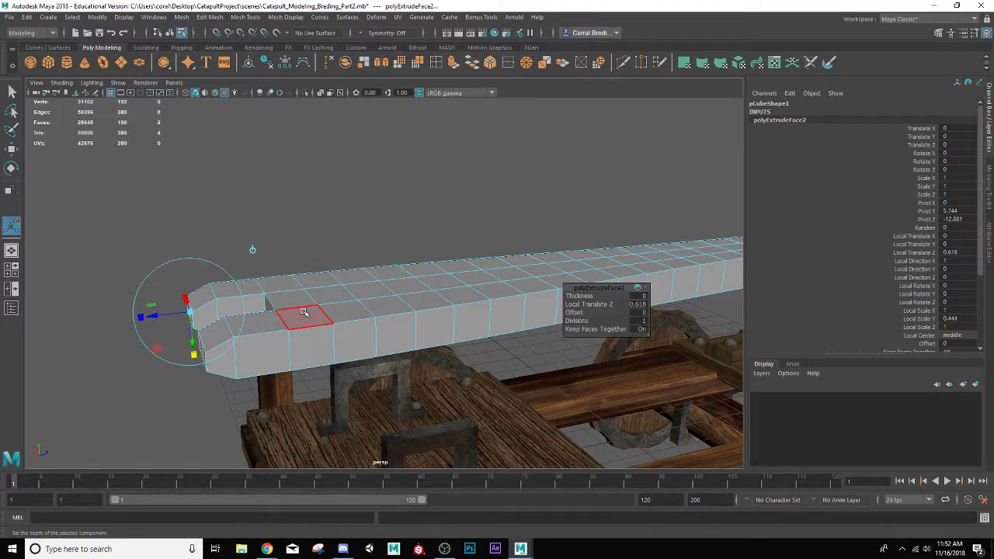
click(303, 313)
shift+click(282, 321)
shift+click(288, 292)
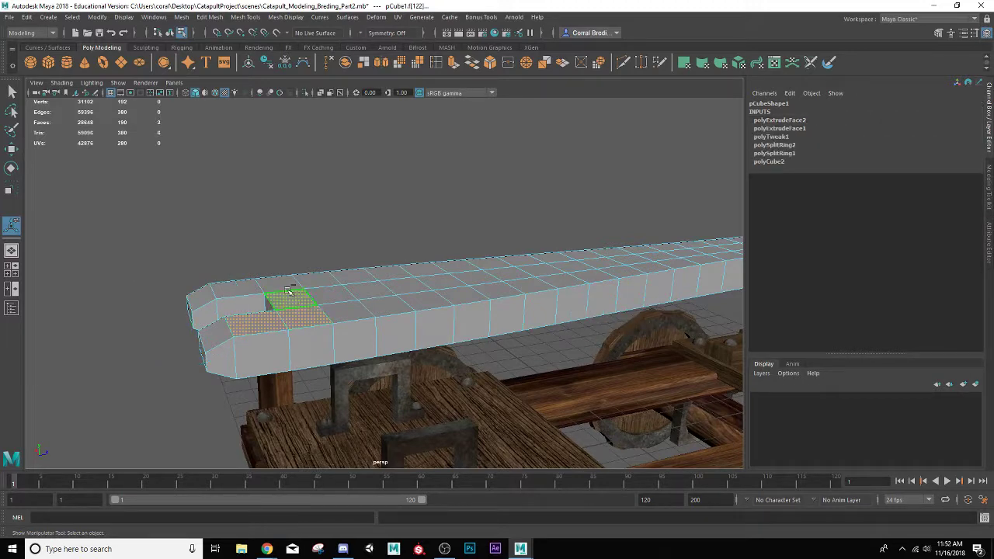
shift+click(281, 284)
shift+click(258, 287)
alt+drag(257, 311, 254, 317)
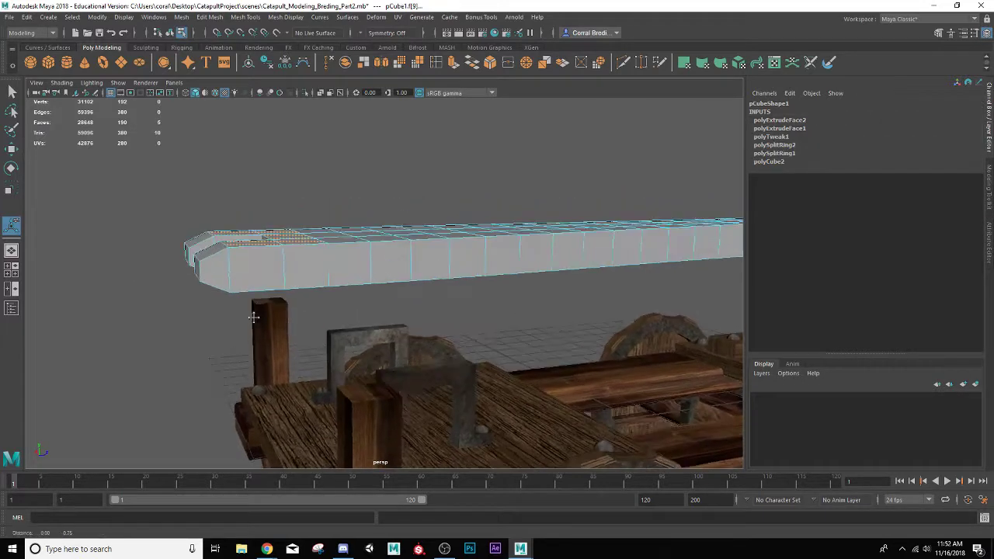
Step: Add the matching faces around the notch on the beam's underside to the selection
alt+middle_drag(255, 317, 268, 404)
alt+drag(269, 404, 253, 337)
alt+middle_drag(254, 337, 296, 382)
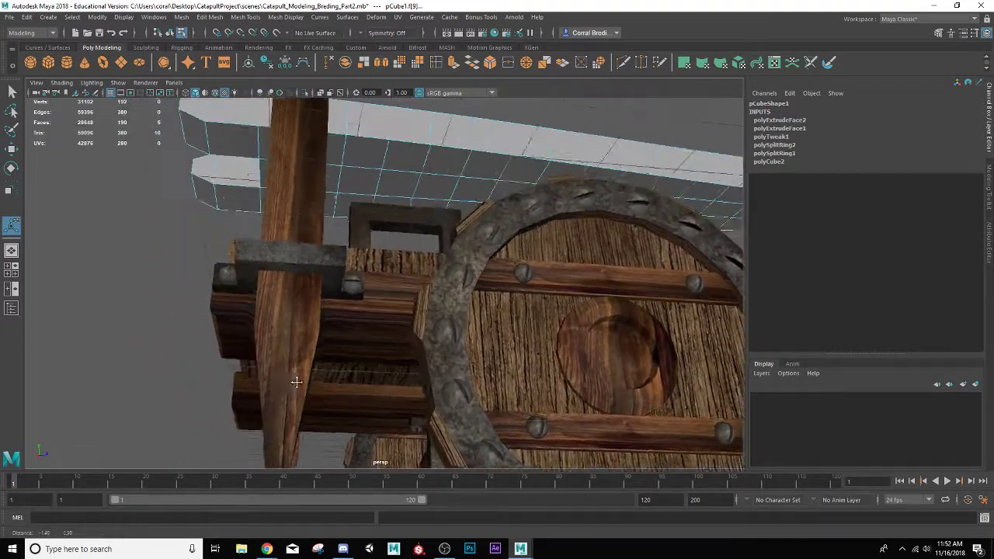
alt+drag(296, 381, 319, 307)
shift+click(392, 161)
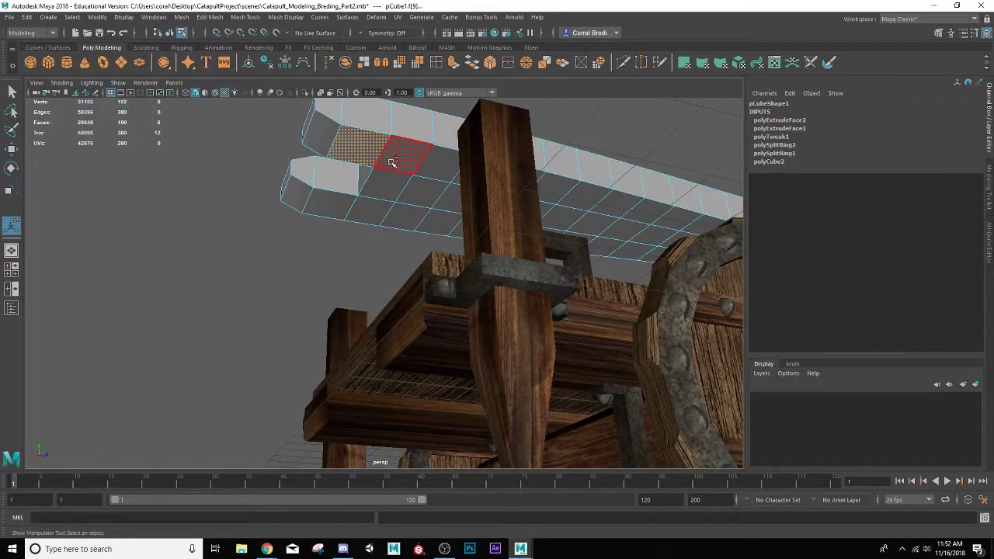
shift+click(392, 162)
shift+click(389, 186)
shift+click(377, 213)
shift+click(343, 214)
alt+drag(342, 215, 337, 282)
Step: Turn on Soft Select and scale the selected fork faces vertically to thicken the forked end with a gradual falloff along the beam
key(b)
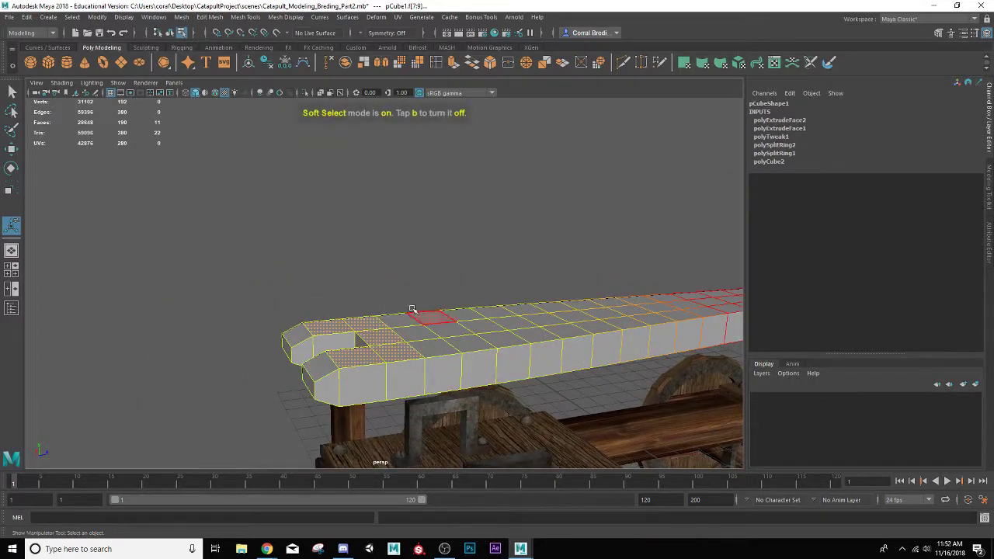
alt+drag(413, 309, 370, 334)
key(r)
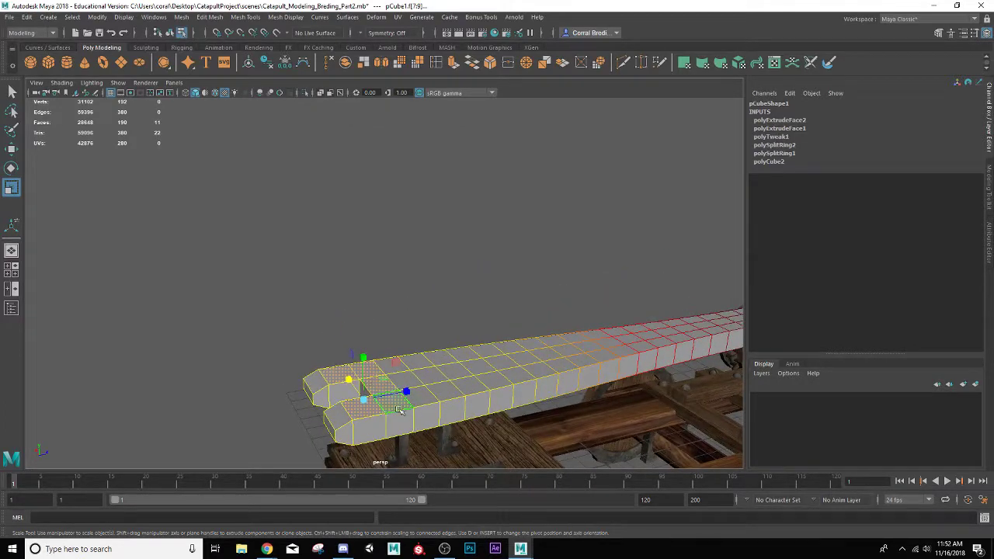
alt+drag(374, 394, 365, 355)
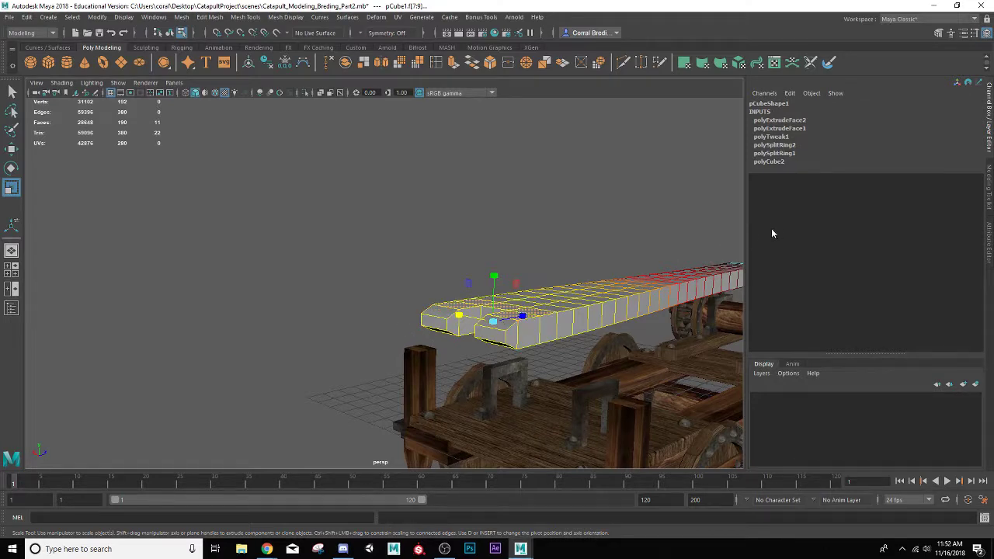
scroll(505, 299, up, 4)
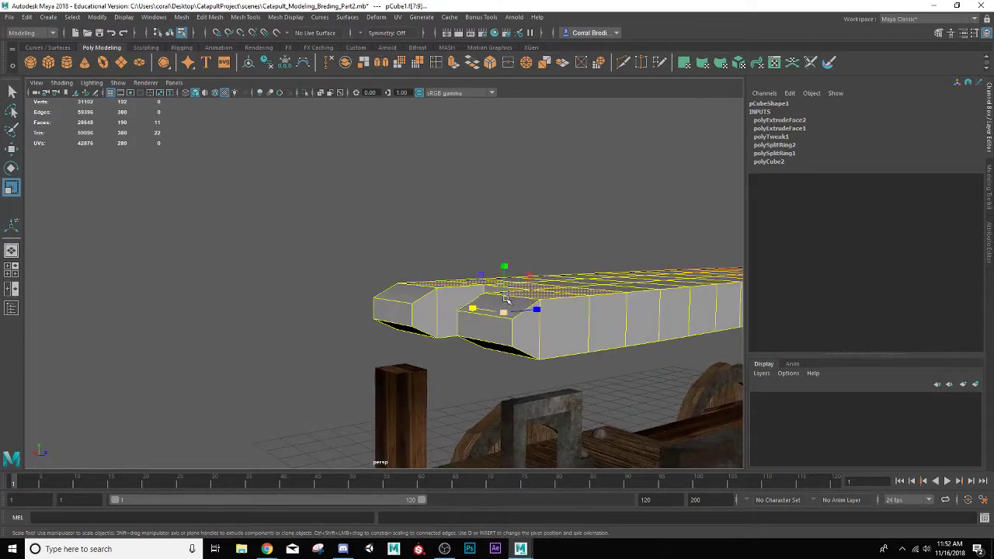
scroll(505, 271, down, 5)
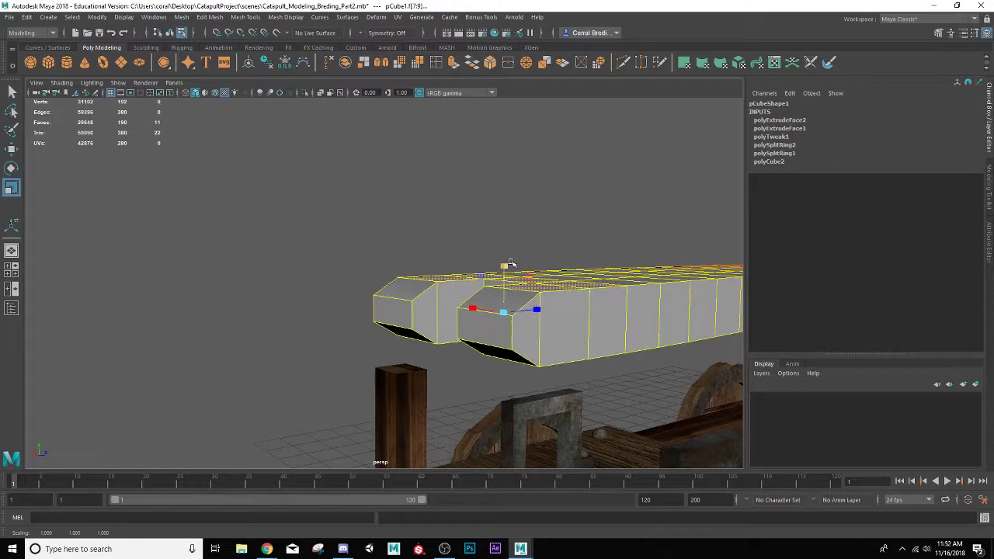
alt+drag(506, 273, 381, 252)
alt+drag(407, 310, 428, 313)
Step: Return to object mode and raise the whole beam above the cart to a Translate Y of 10.246
right_drag(424, 306, 469, 253)
alt+drag(517, 307, 319, 309)
key(w)
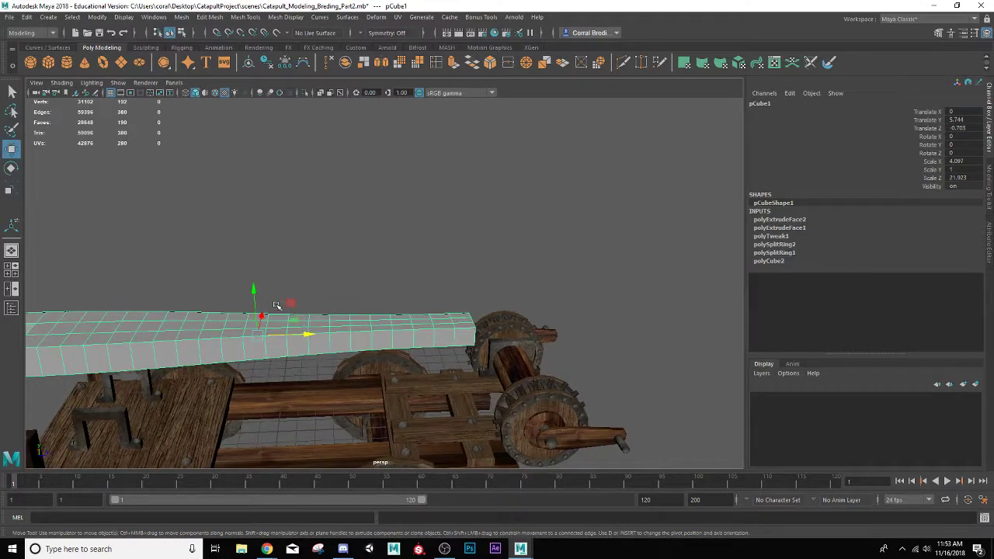
drag(250, 294, 269, 203)
alt+drag(412, 315, 510, 352)
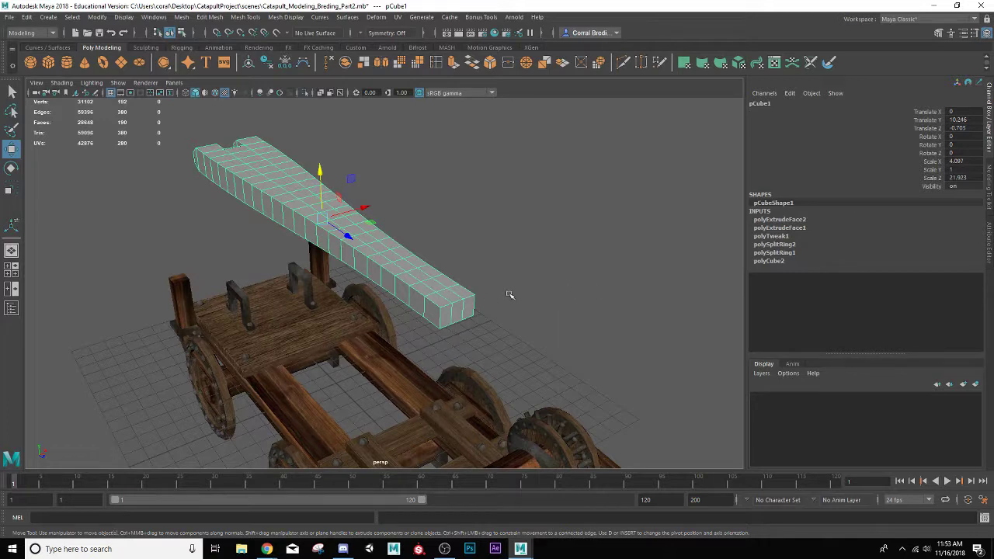
Step: Select the three end faces at the beam's narrow end with Soft Select turned off
scroll(461, 372, up, 3)
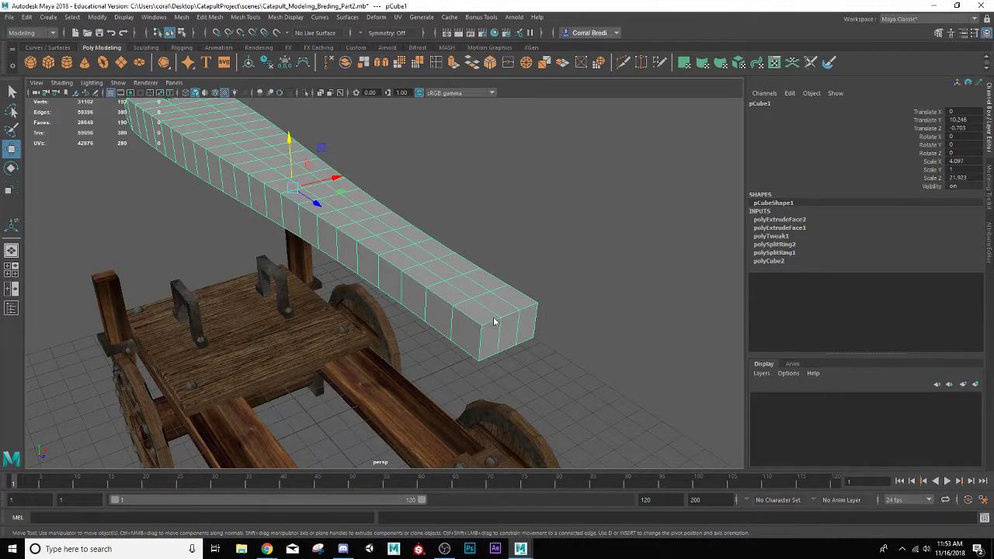
right_drag(494, 321, 492, 281)
click(495, 334)
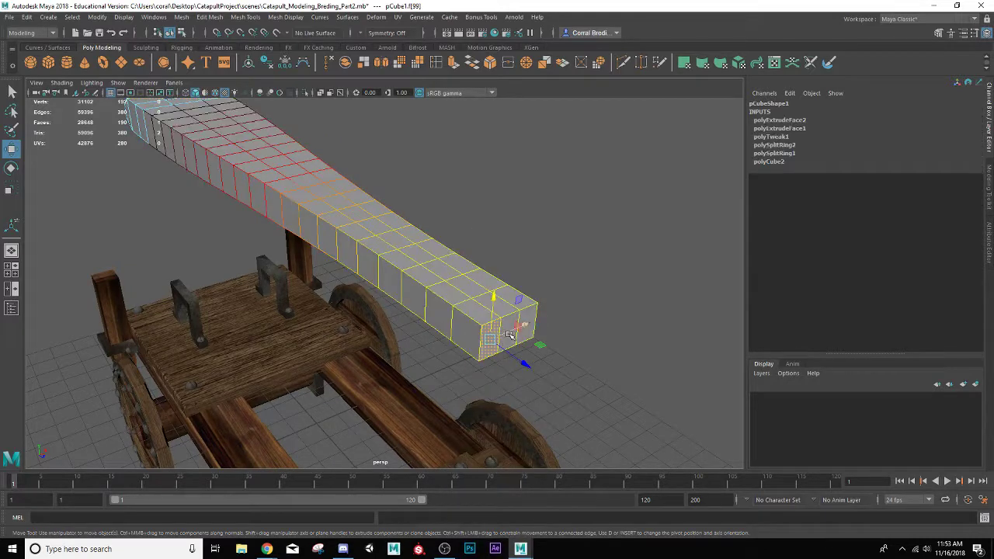
key(b)
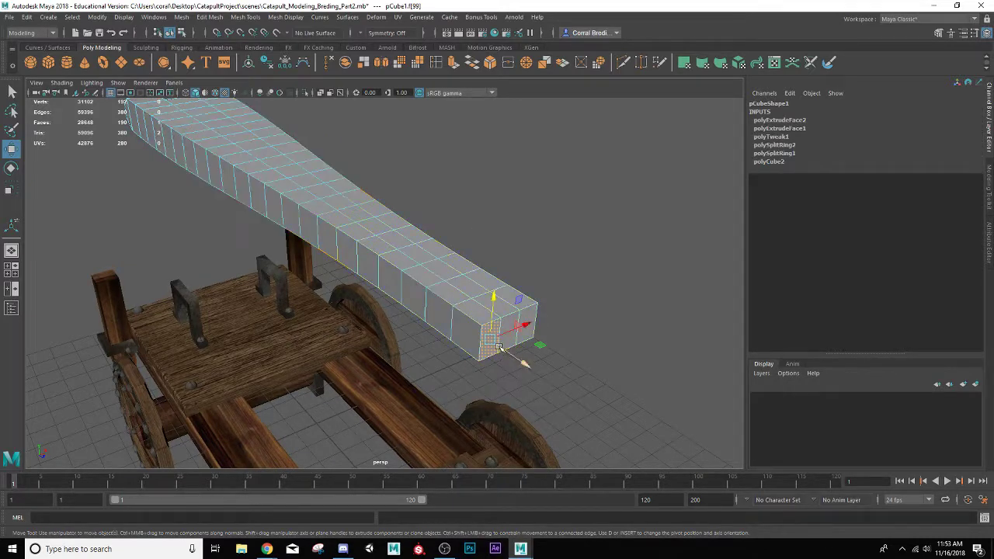
drag(512, 318, 531, 311)
alt+drag(480, 343, 407, 341)
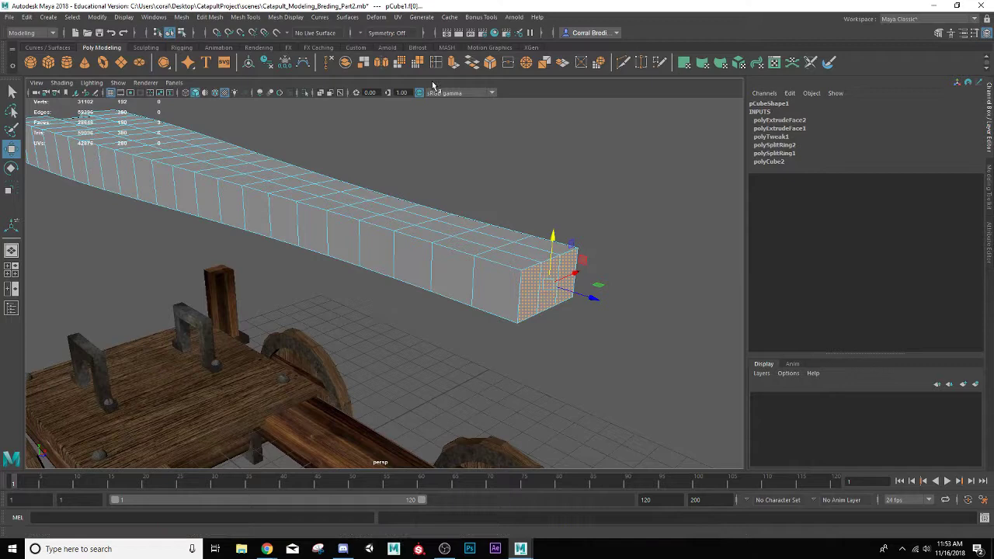
Step: Extrude the three end faces in place and enlarge them to Local Scale X 5.728, Y 1.883 and Z 1.883
click(456, 65)
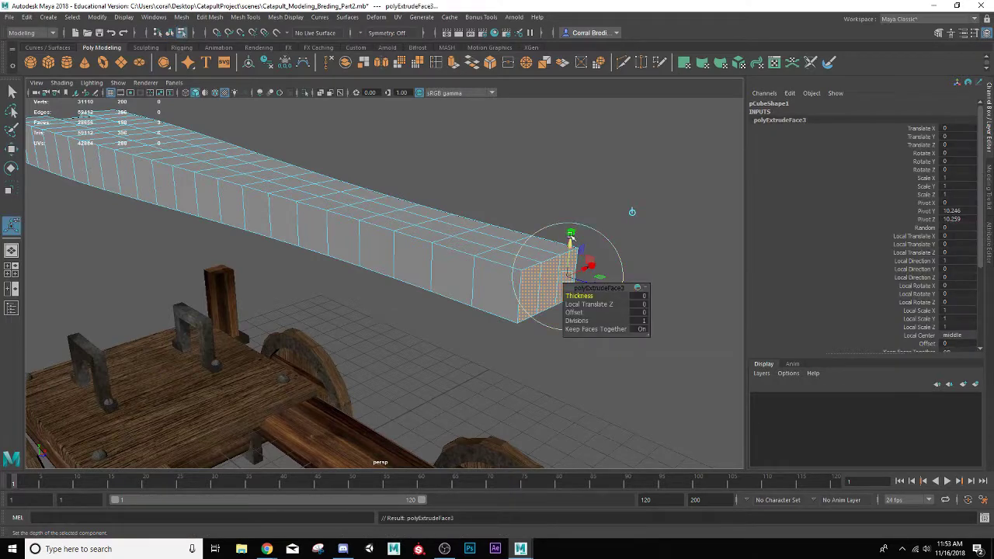
alt+drag(571, 274, 391, 223)
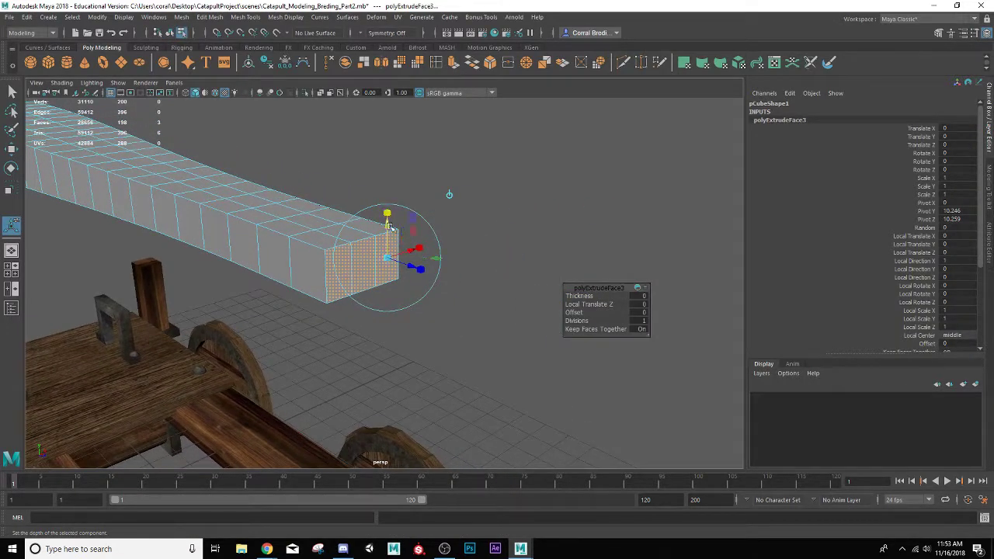
drag(387, 259, 439, 244)
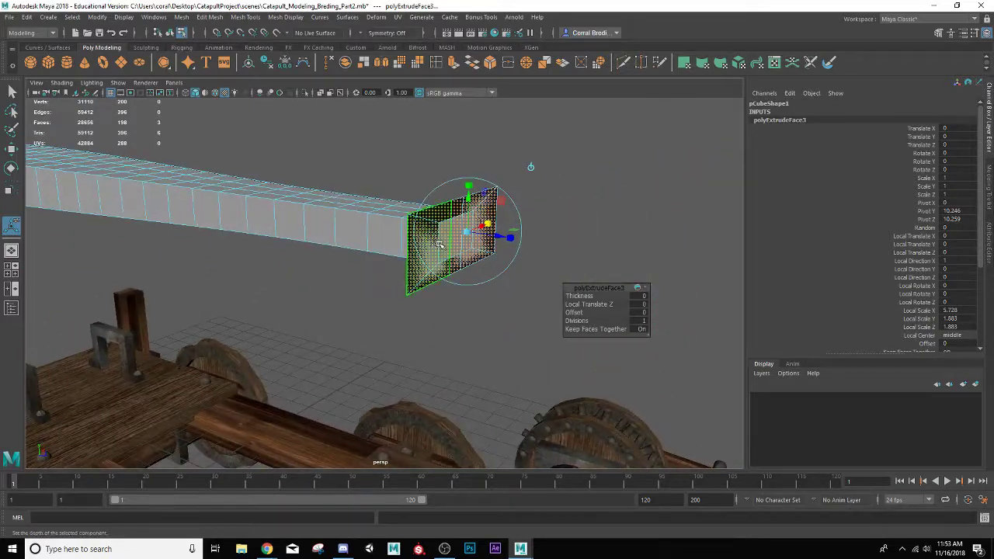
Step: Extrude the enlarged end faces into a crosswise block with a Local Translate Z of 2.135
key(ctrl+e)
drag(513, 231, 577, 246)
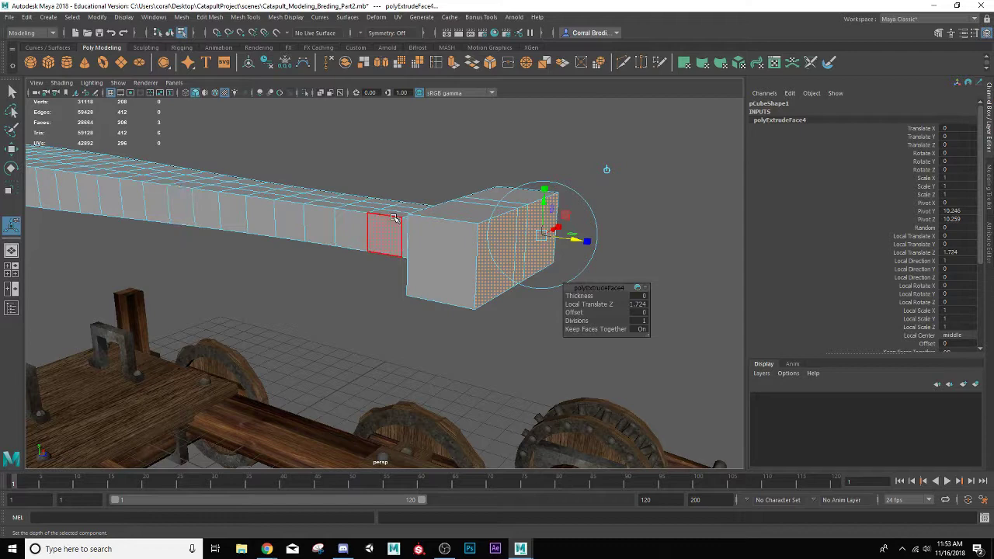
alt+drag(435, 249, 450, 233)
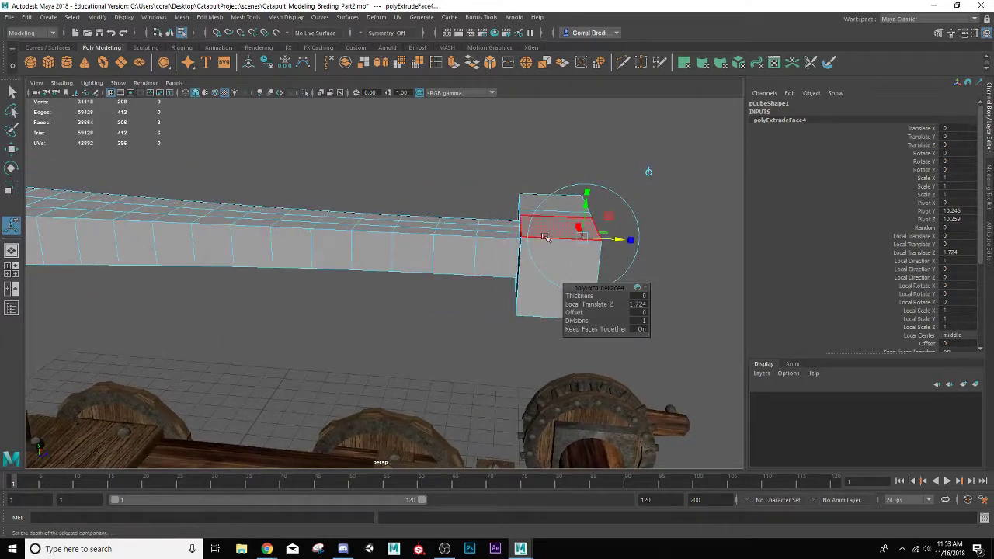
drag(618, 239, 526, 275)
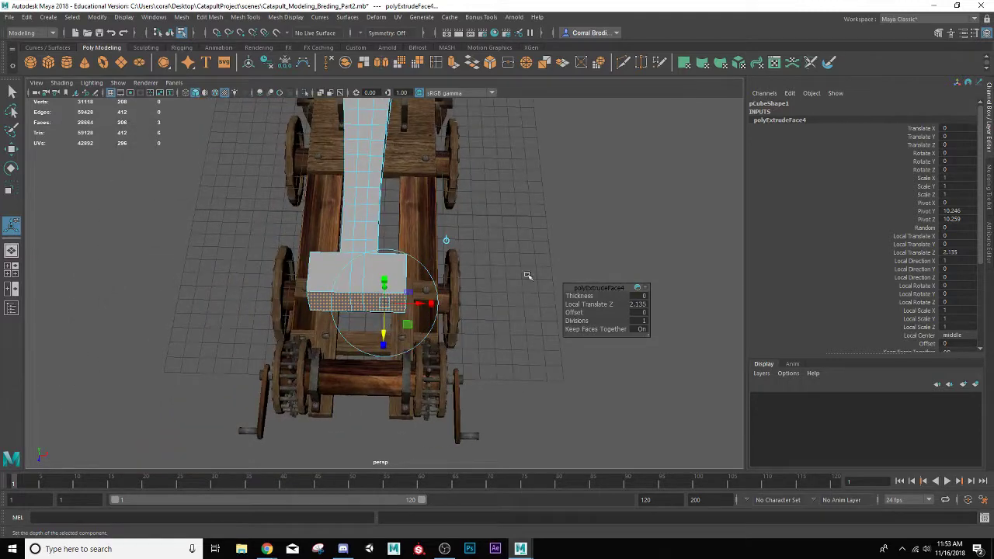
Step: Select the two opposite side faces of the crosswise block at the beam's narrow end
alt+drag(344, 267, 420, 239)
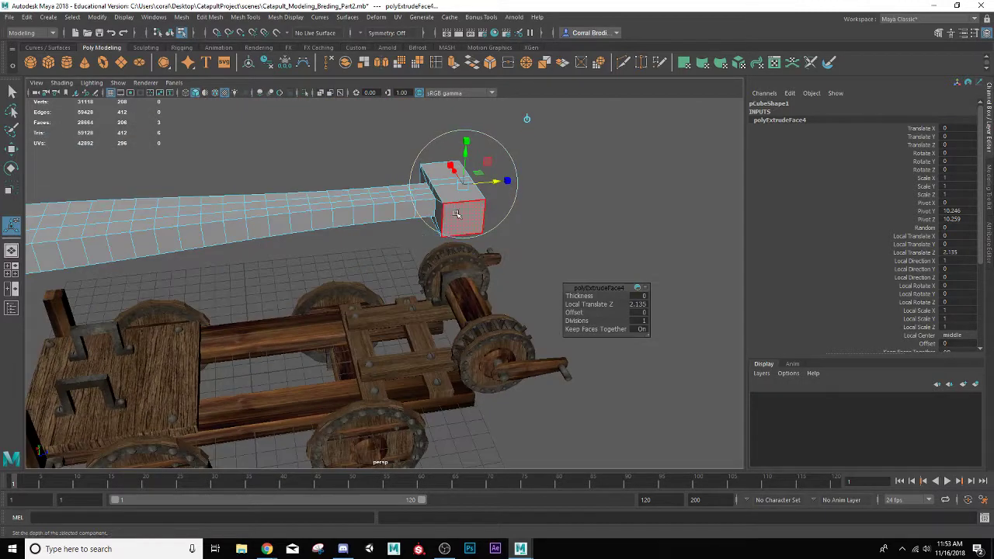
scroll(459, 212, up, 1)
alt+middle_drag(459, 213, 335, 285)
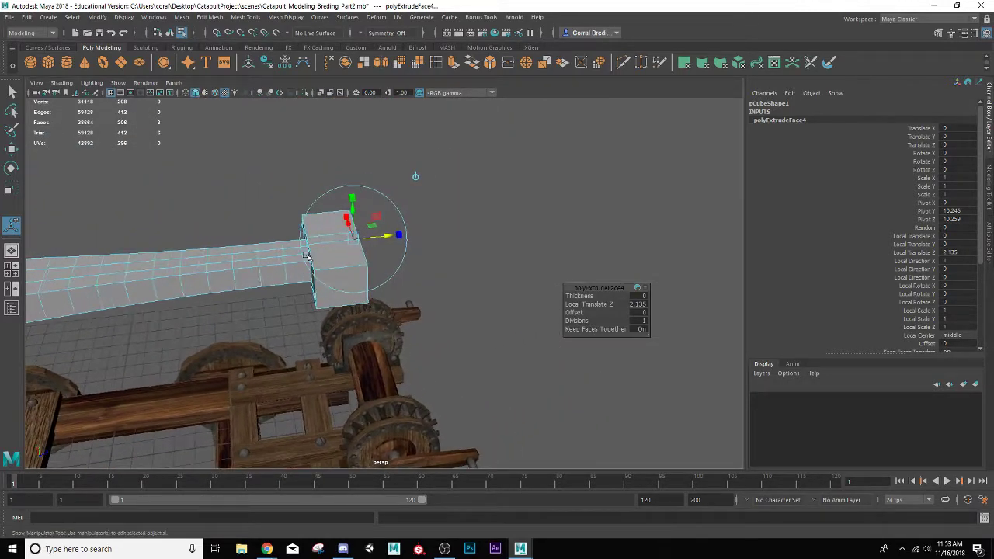
scroll(309, 252, up, 2)
click(359, 289)
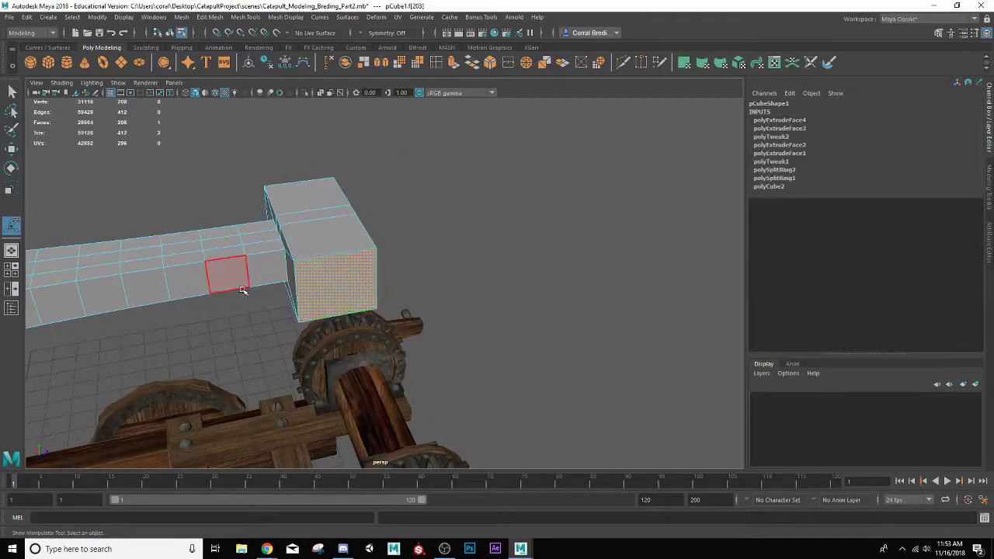
alt+drag(226, 276, 381, 283)
shift+click(431, 225)
alt+drag(422, 240, 263, 240)
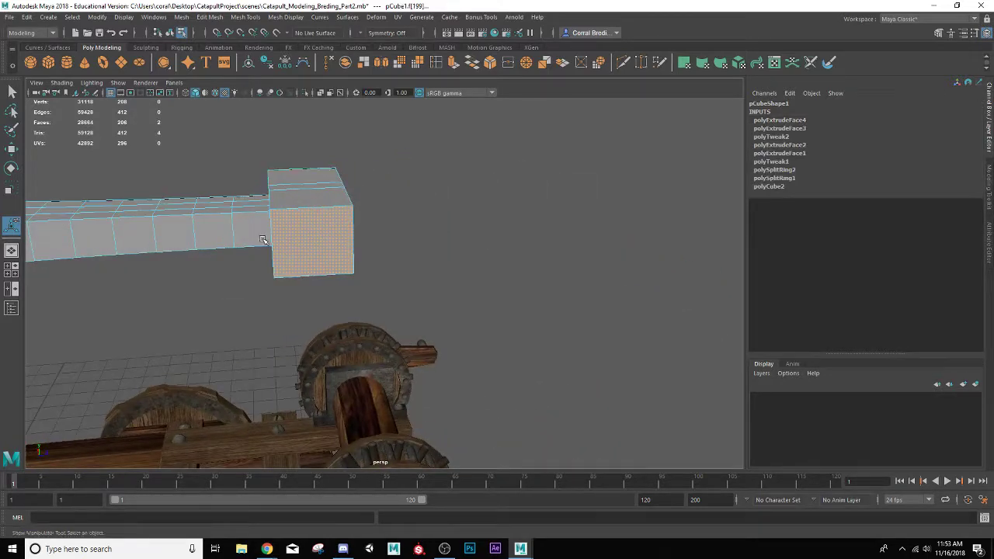
Step: Extrude the block's two side faces in place and inset them to a uniform Local Scale of 0.683
click(452, 62)
alt+drag(359, 156, 435, 245)
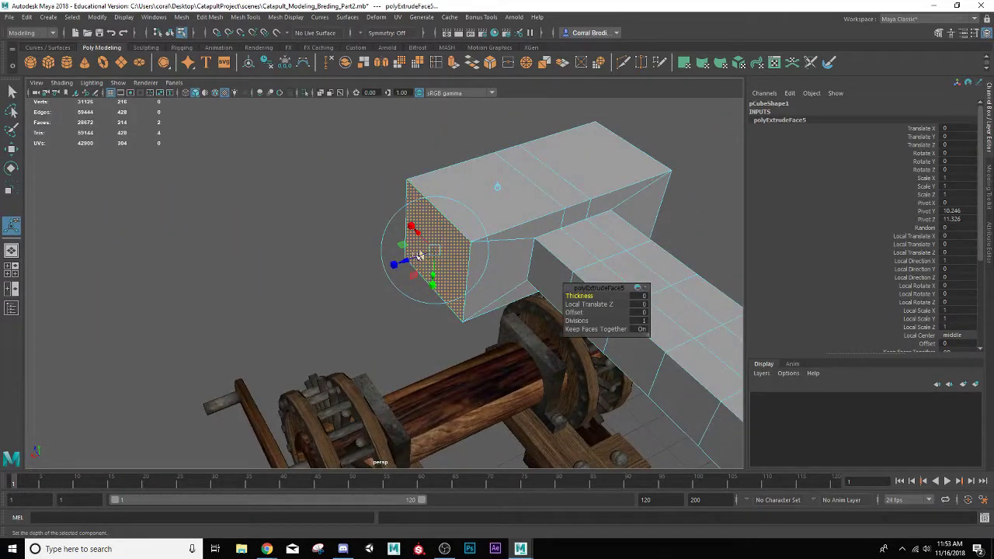
drag(435, 251, 441, 265)
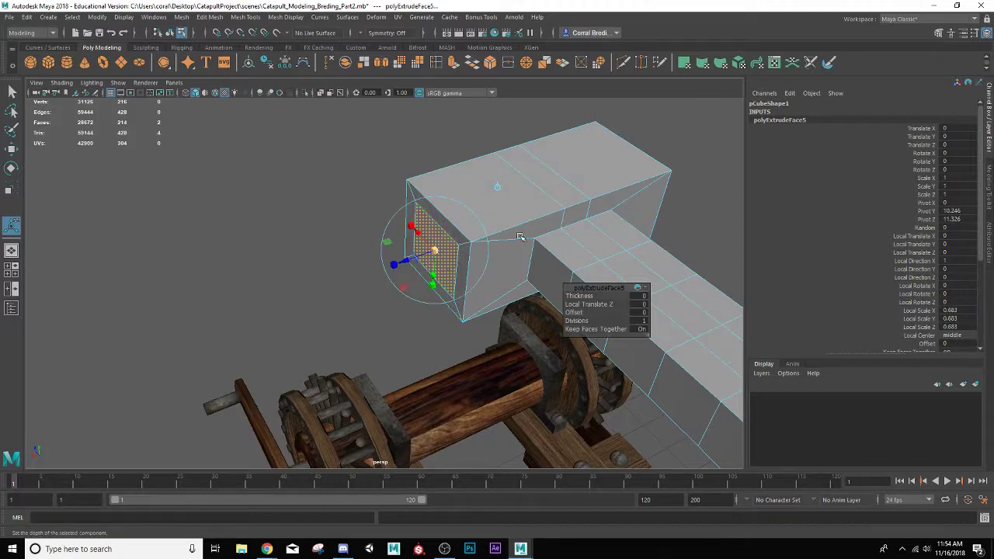
alt+drag(520, 237, 479, 257)
scroll(479, 257, up, 2)
scroll(480, 258, down, 5)
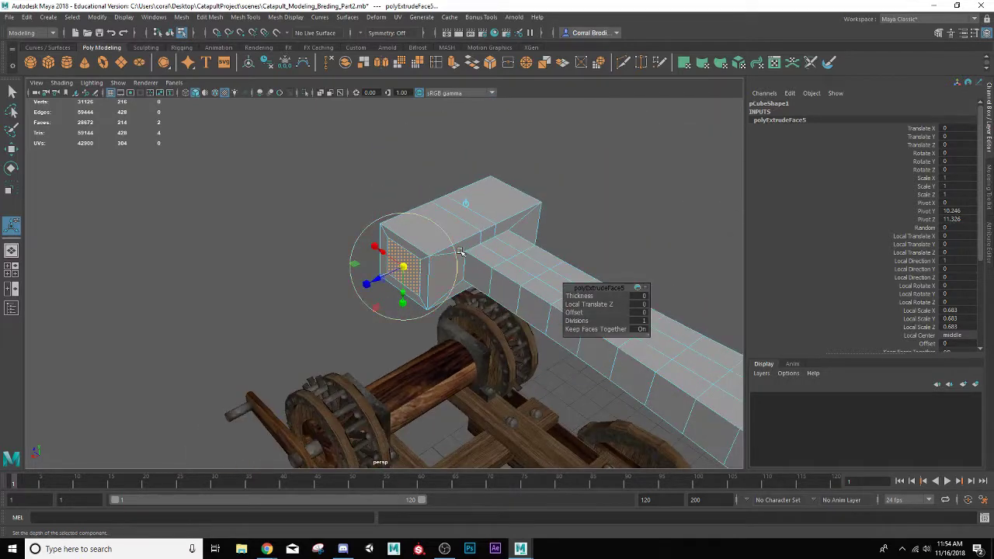
Step: Extrude the inset side faces into crossbar arms with a Local Translate Z of 2.982
key(ctrl+e)
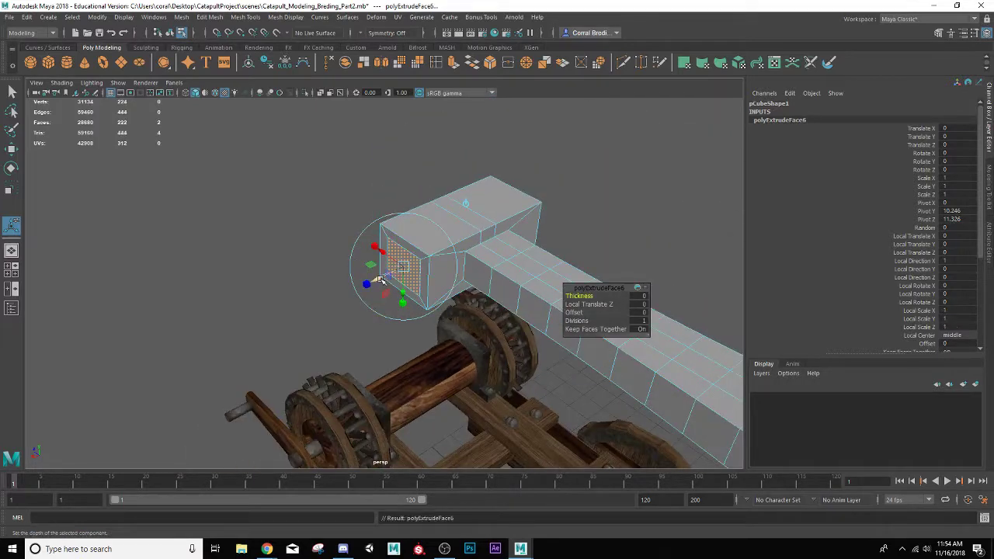
drag(383, 281, 285, 340)
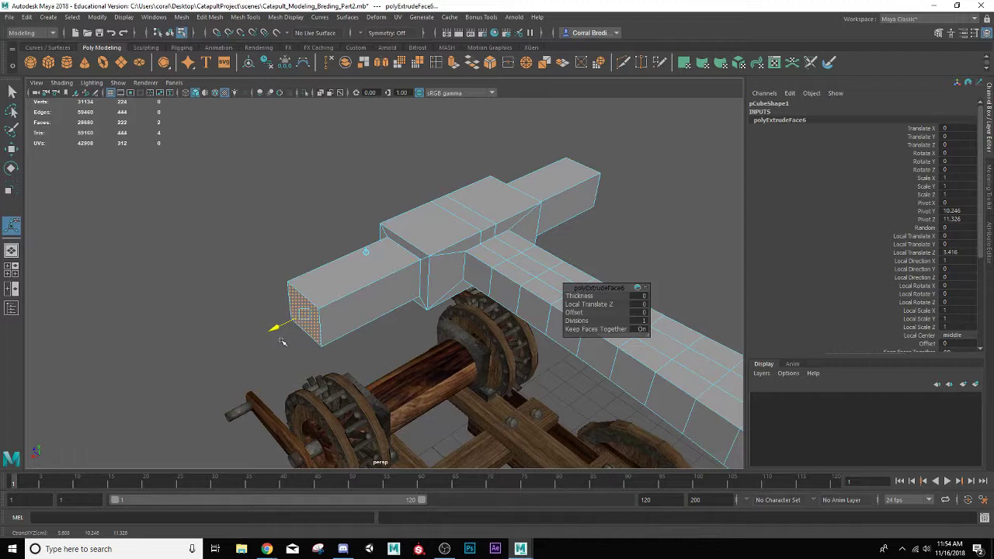
drag(282, 342, 290, 321)
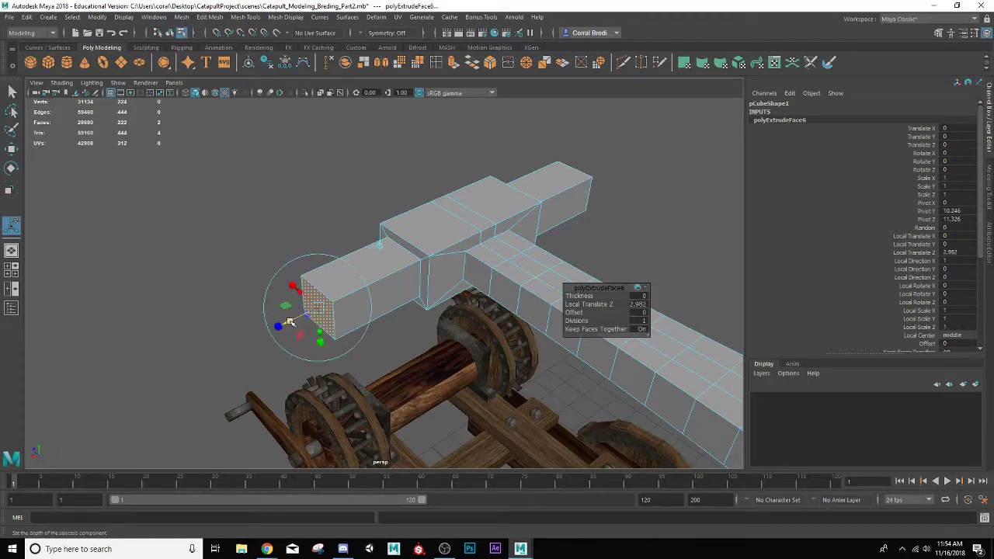
Step: Extrude both crossbar end faces at a Local Scale of 1.617 and extrude them again outward into thicker end blocks
key(ctrl+e)
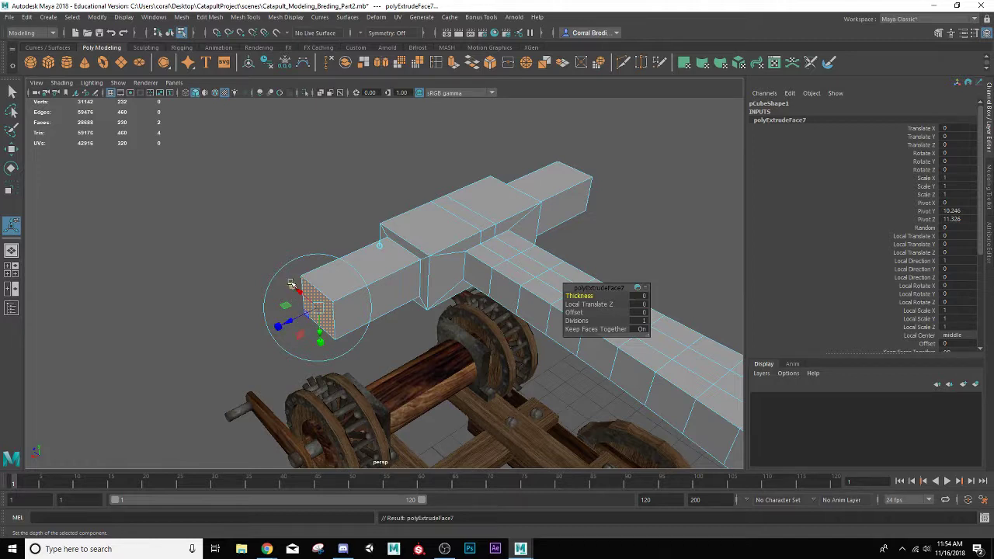
click(291, 284)
drag(318, 306, 336, 305)
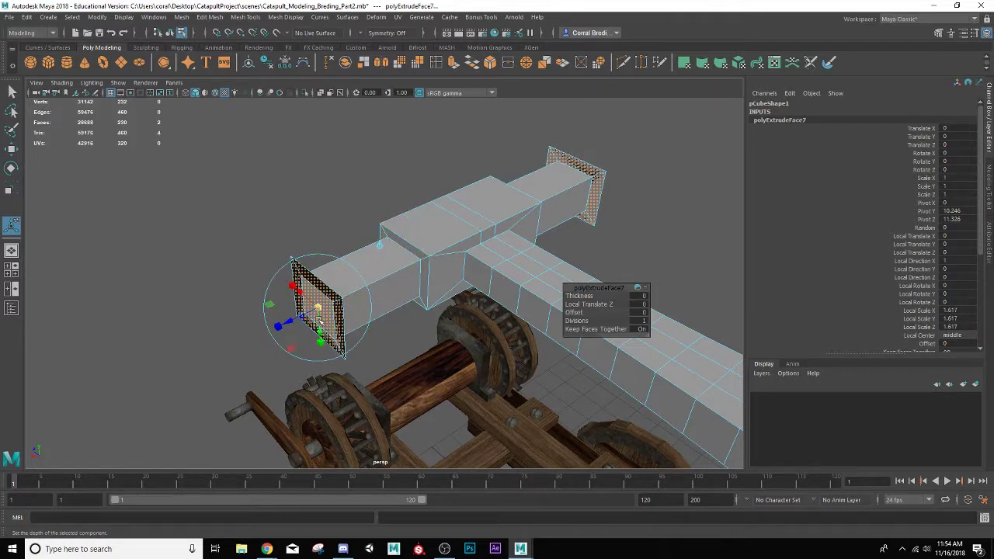
alt+drag(311, 318, 334, 247)
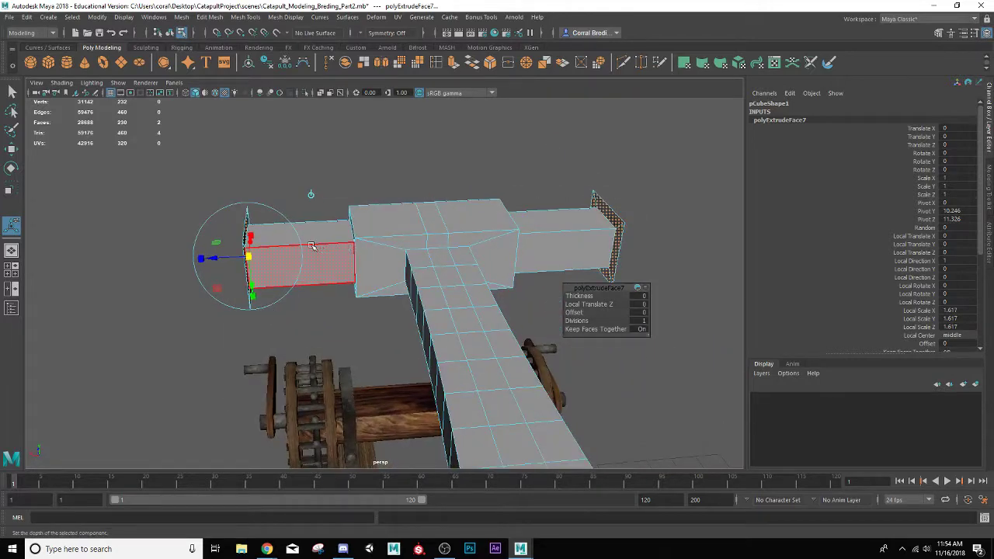
alt+middle_drag(257, 278, 336, 242)
key(ctrl+e)
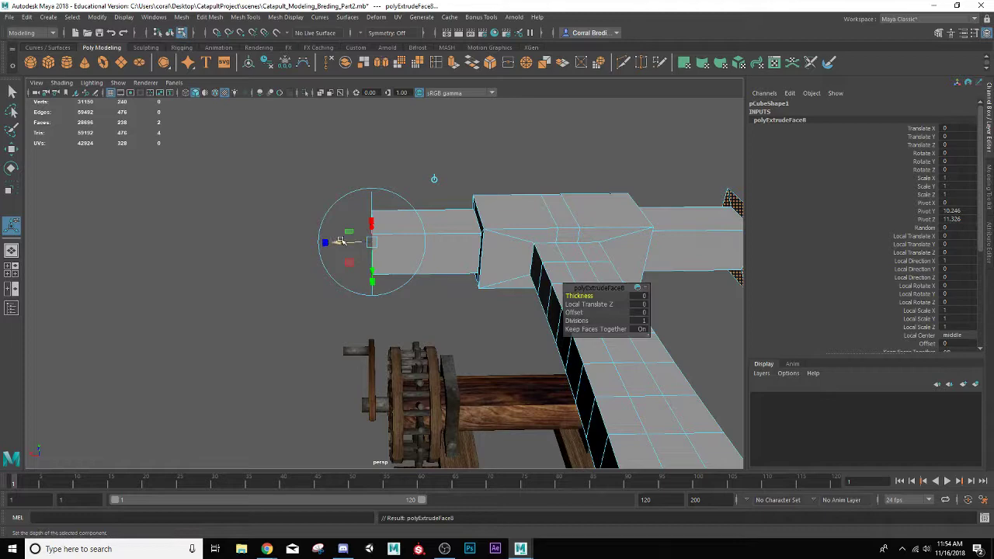
drag(341, 241, 188, 198)
Step: Extrude the end-block faces pointing away from the beam with a slight inset, and extrude them again by a Local Translate Z of 8.251
click(176, 200)
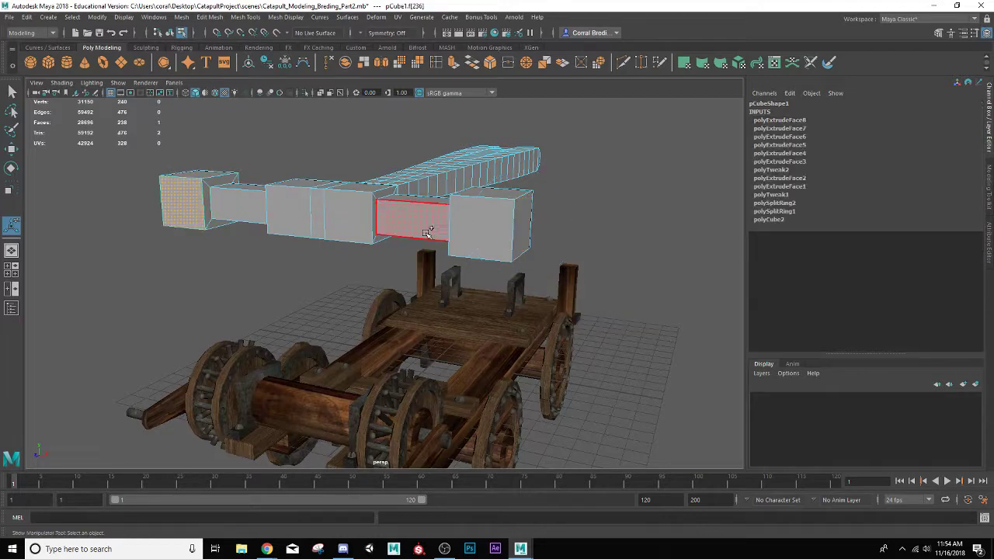
alt+drag(402, 277, 358, 278)
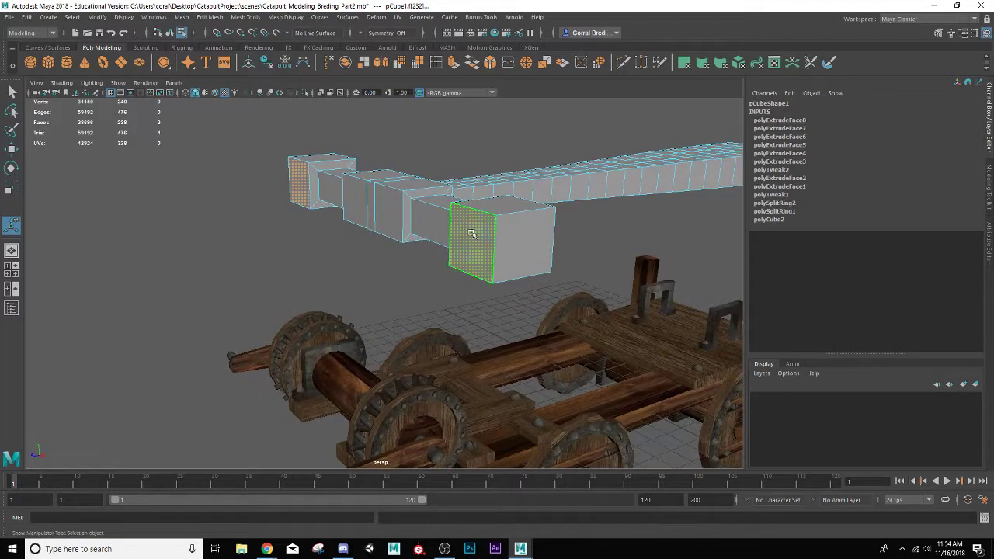
click(453, 63)
alt+drag(352, 211, 364, 237)
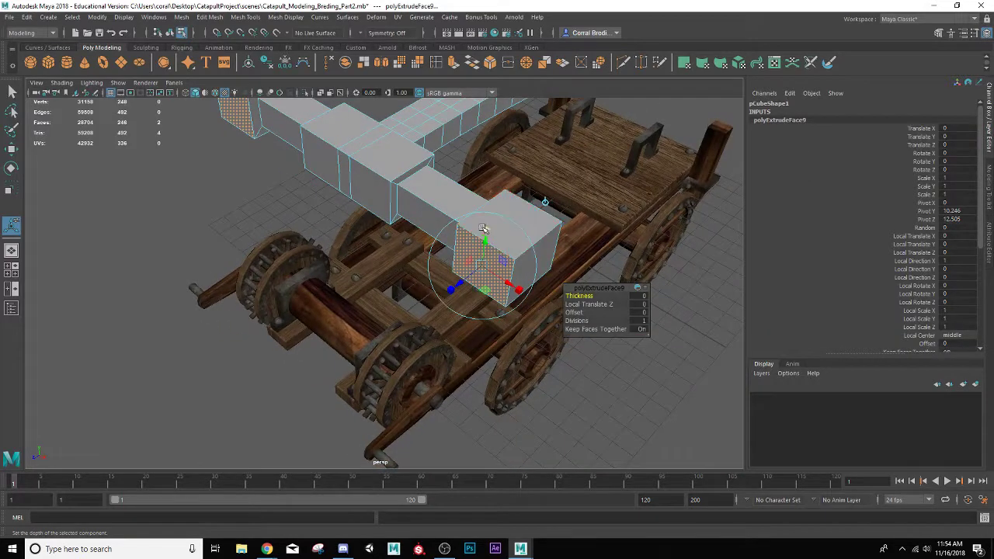
drag(484, 231, 485, 228)
drag(483, 267, 324, 252)
key(ctrl+e)
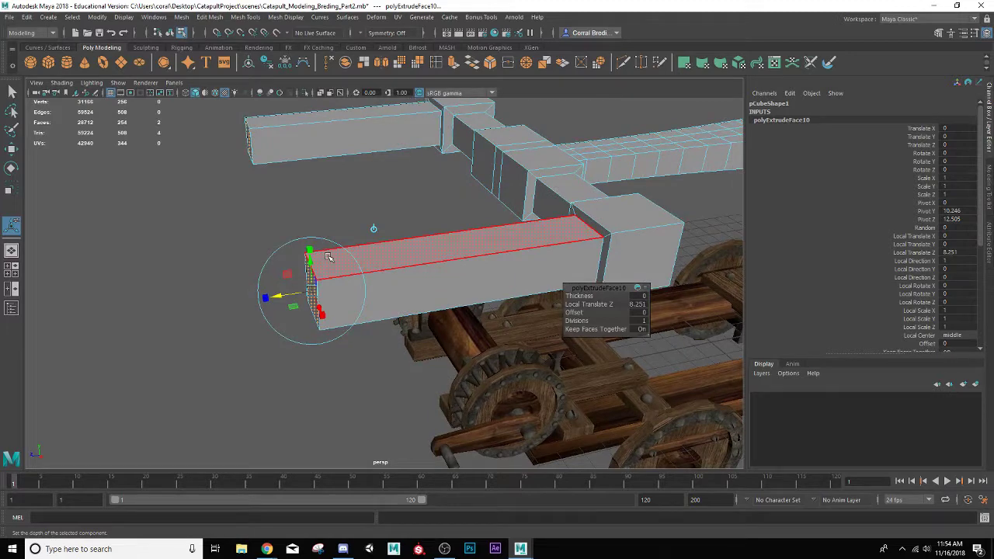
Step: Extrude both prong end faces at a Local Scale of about 1.35 and extrude them again outward into thick collars
key(ctrl+e)
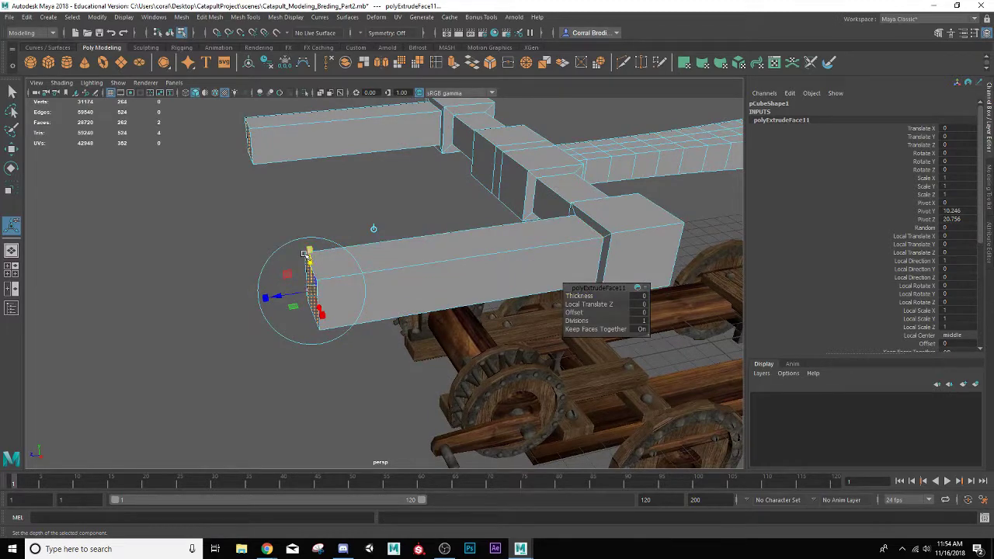
drag(312, 291, 324, 288)
alt+drag(324, 289, 276, 273)
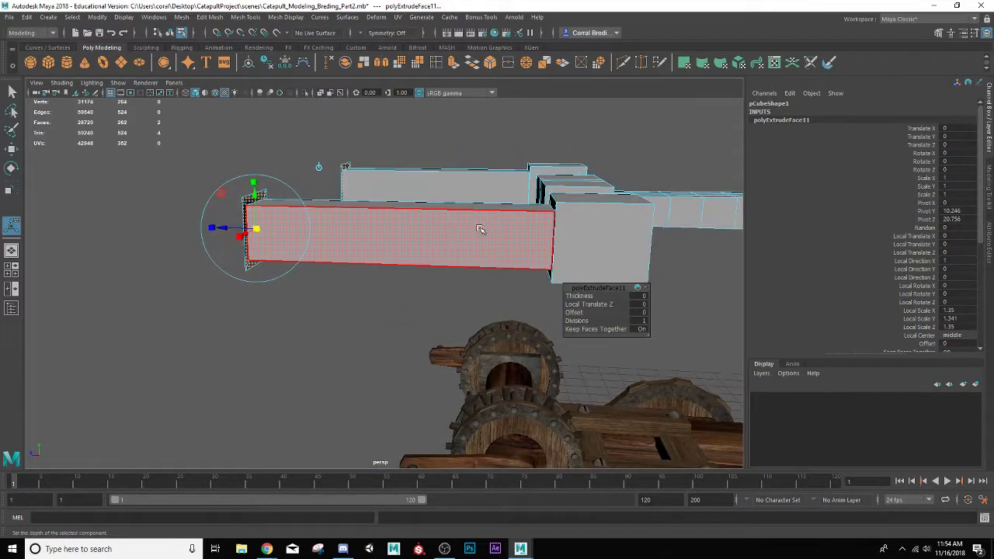
alt+middle_drag(221, 239, 280, 242)
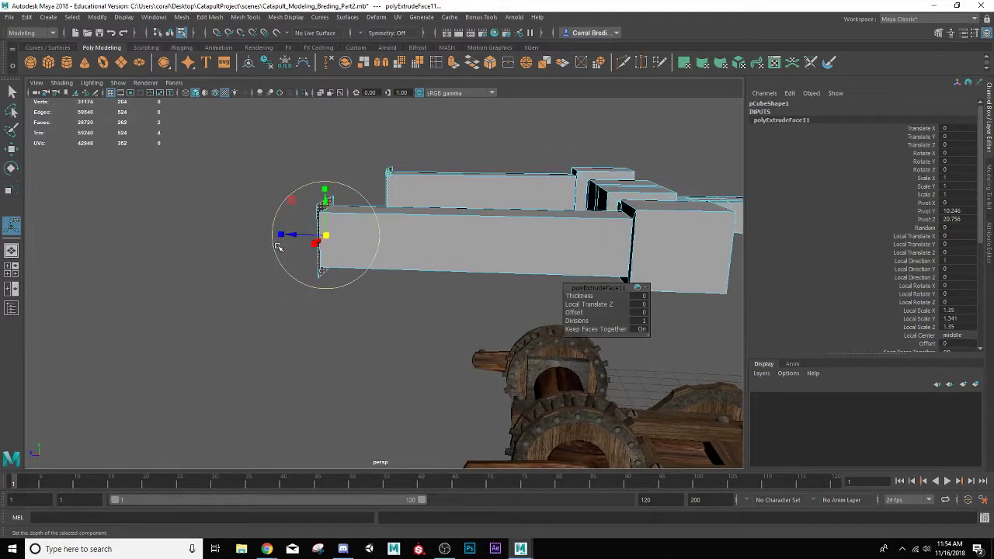
key(ctrl+e)
drag(293, 235, 262, 236)
alt+middle_drag(263, 236, 292, 239)
Step: Extrude the collar end faces into short, narrower necks, and extrude the neck ends at a Local Scale of about 1.867
key(ctrl+e)
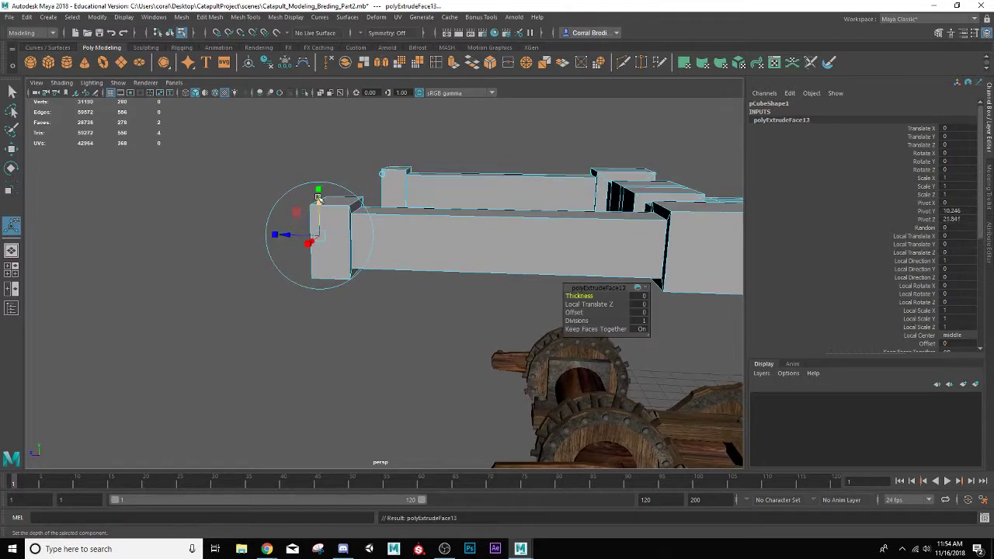
drag(320, 233, 276, 235)
key(ctrl+e)
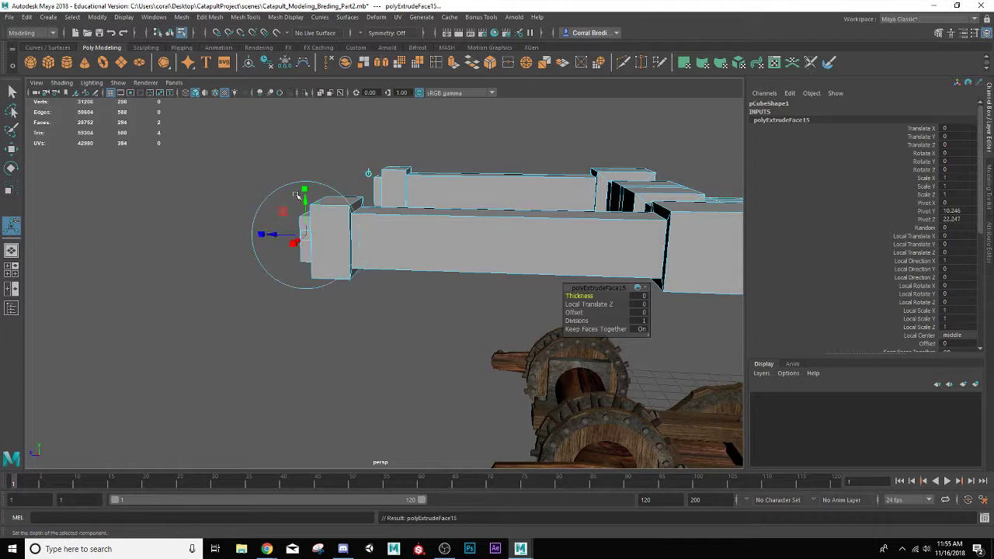
drag(305, 233, 335, 228)
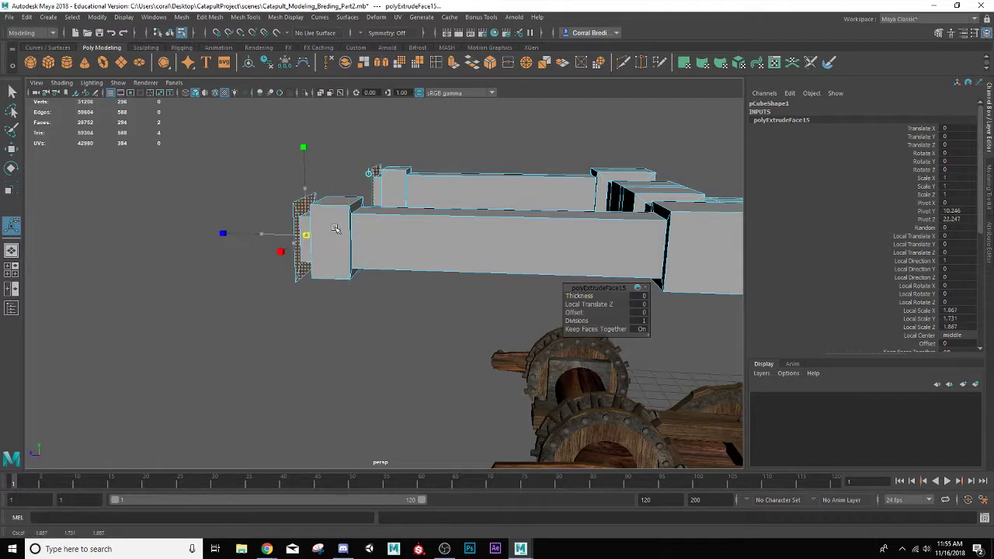
Step: Extrude the widened prong ends outward into heads and taper them into points with Local Translate Z 2.03 and Local Scale about 0.083
key(ctrl+e)
drag(269, 230, 180, 242)
right_drag(344, 226, 376, 210)
Step: Examine the pointed prongs, crossbar and full throwing arm from the side and from above
scroll(366, 247, down, 4)
alt+drag(365, 248, 451, 304)
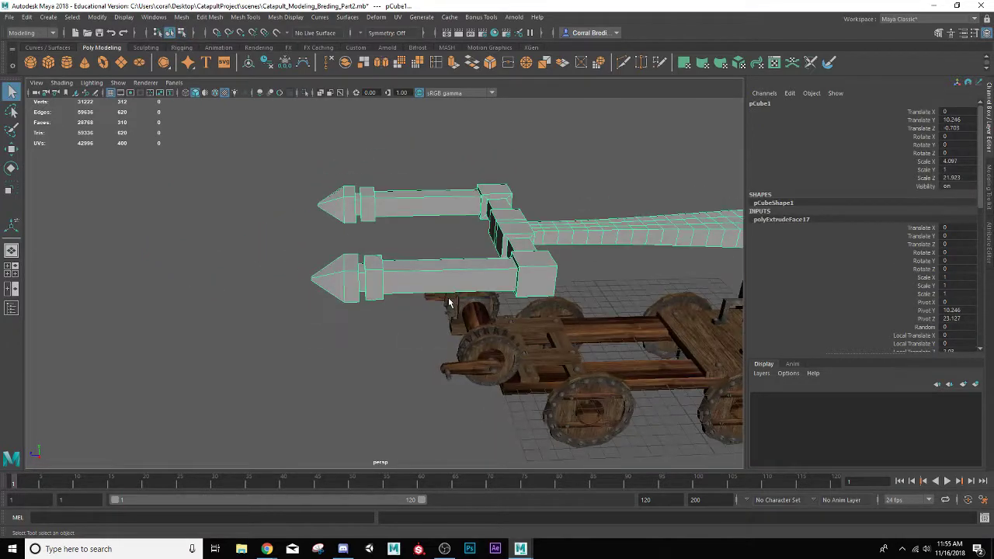
alt+middle_drag(450, 304, 213, 301)
scroll(301, 304, up, 4)
alt+middle_drag(304, 302, 449, 269)
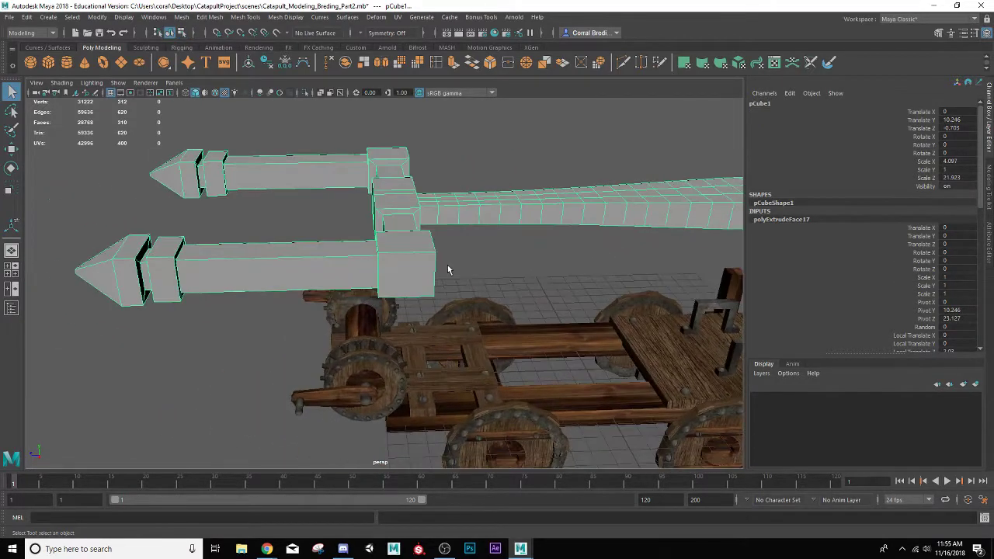
scroll(496, 265, down, 4)
alt+drag(497, 265, 364, 329)
scroll(389, 298, down, 3)
scroll(383, 296, up, 3)
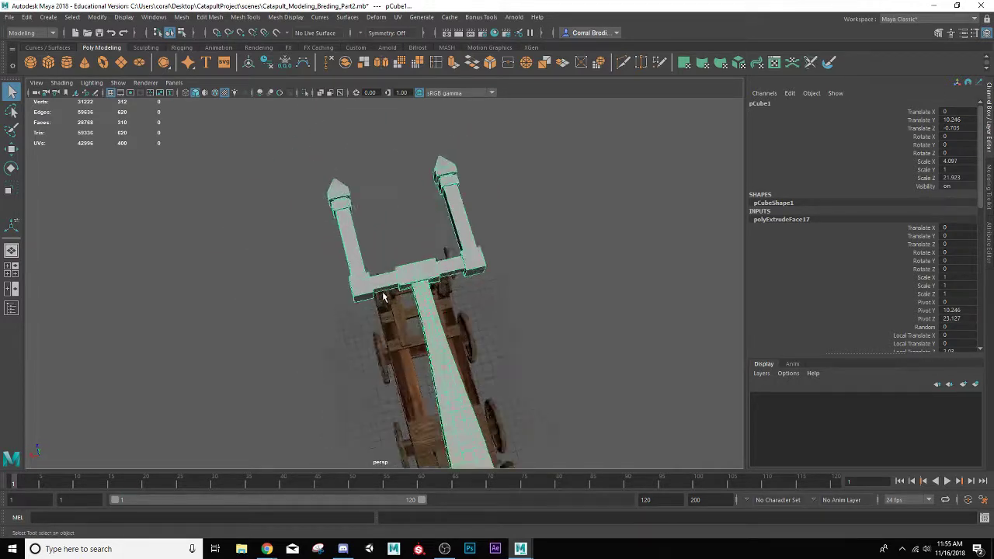
alt+drag(383, 296, 449, 251)
Step: Select all faces of the long beam, excluding the crossbar and prongs, and scale them up slightly and uniformly
right_click(449, 251)
right_drag(449, 269, 450, 268)
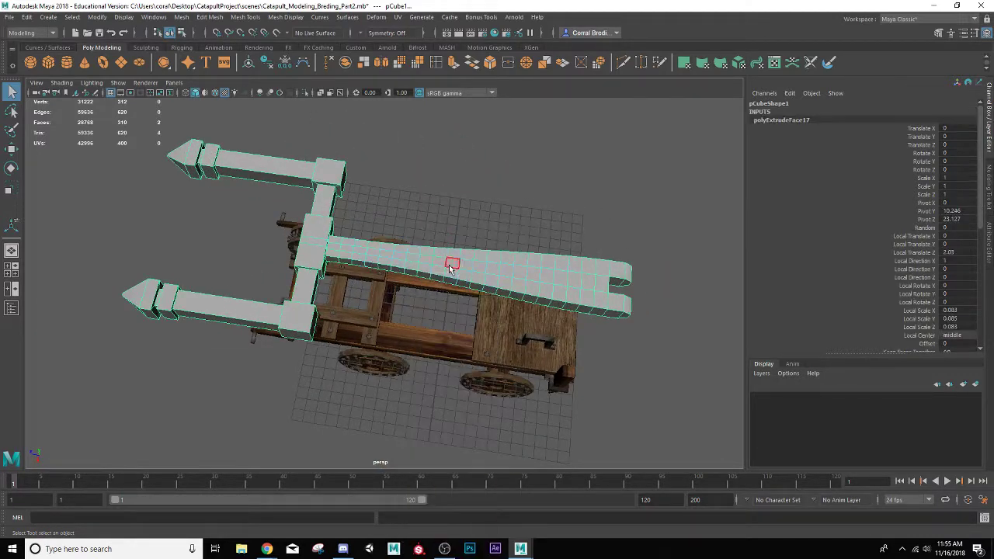
alt+drag(360, 258, 333, 330)
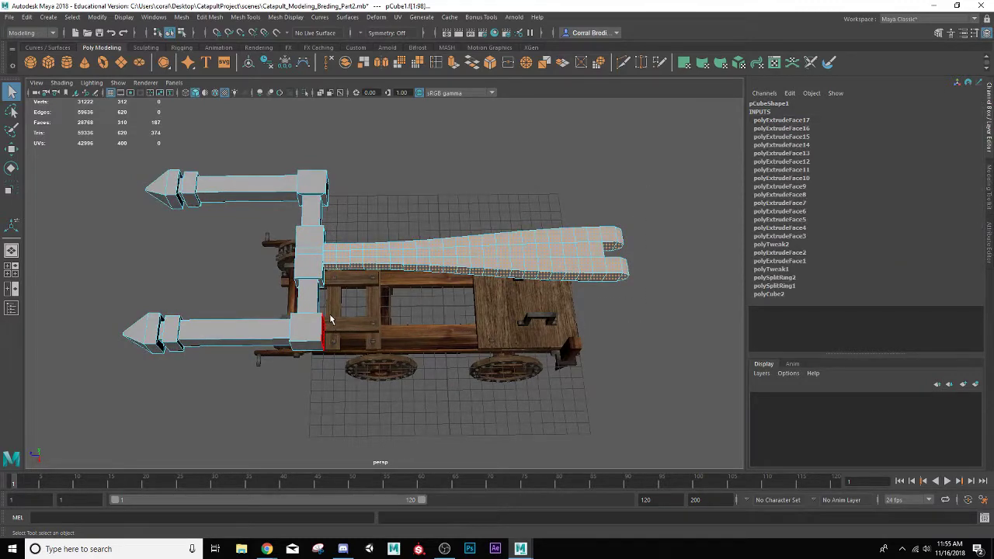
scroll(330, 319, up, 2)
scroll(285, 229, up, 2)
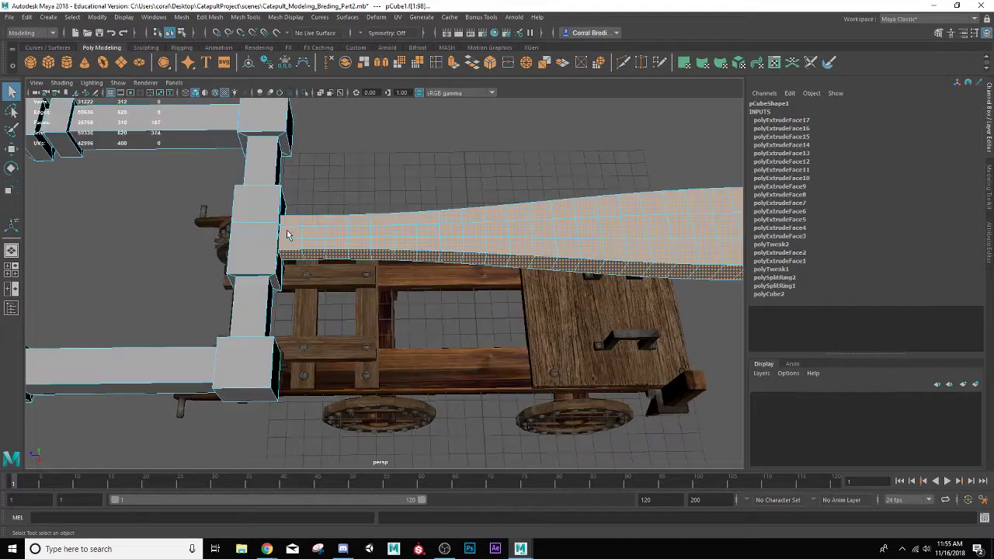
key(r)
alt+drag(377, 292, 365, 256)
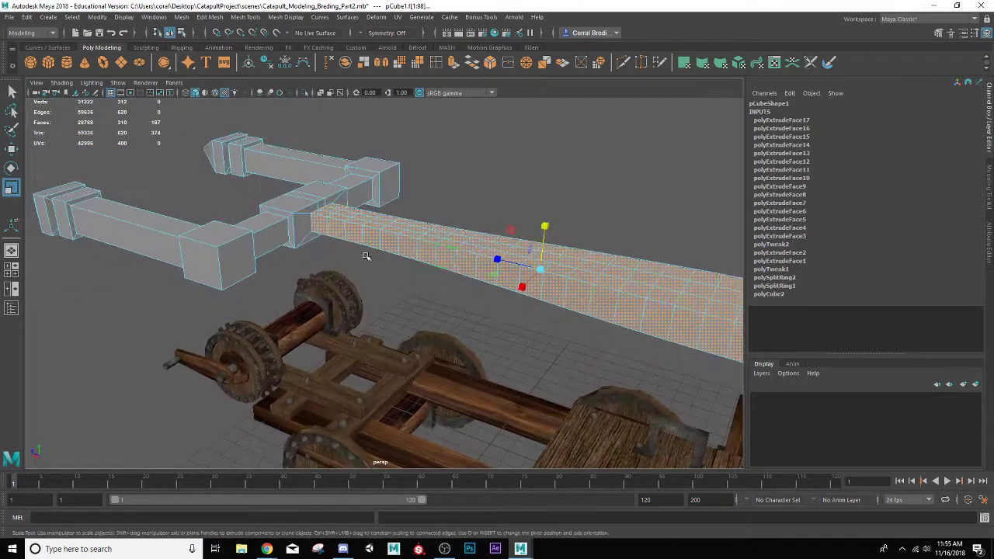
drag(539, 269, 573, 272)
Step: Move the selected beam faces lengthwise away from the crossbar so the narrow end meets the central block
key(w)
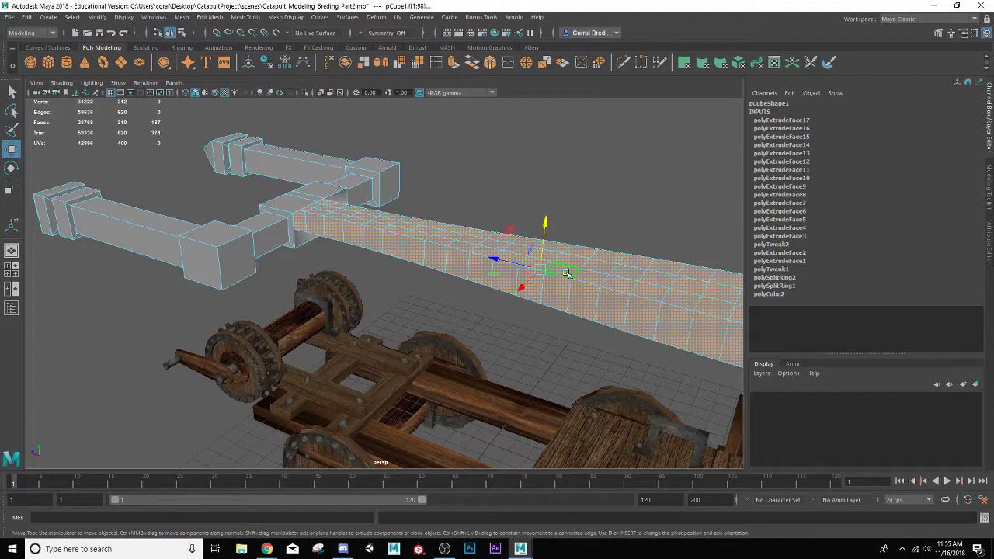
drag(497, 259, 531, 276)
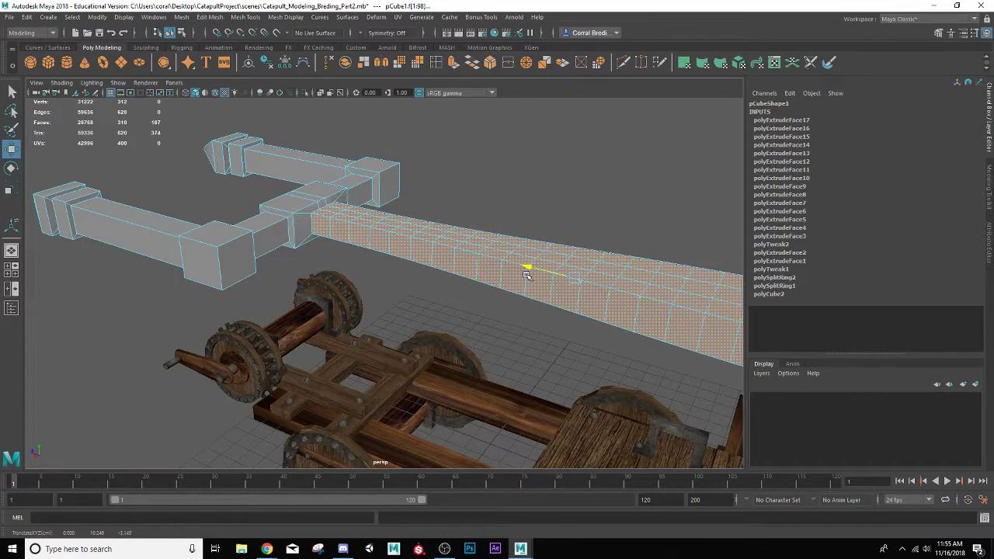
alt+drag(526, 275, 486, 291)
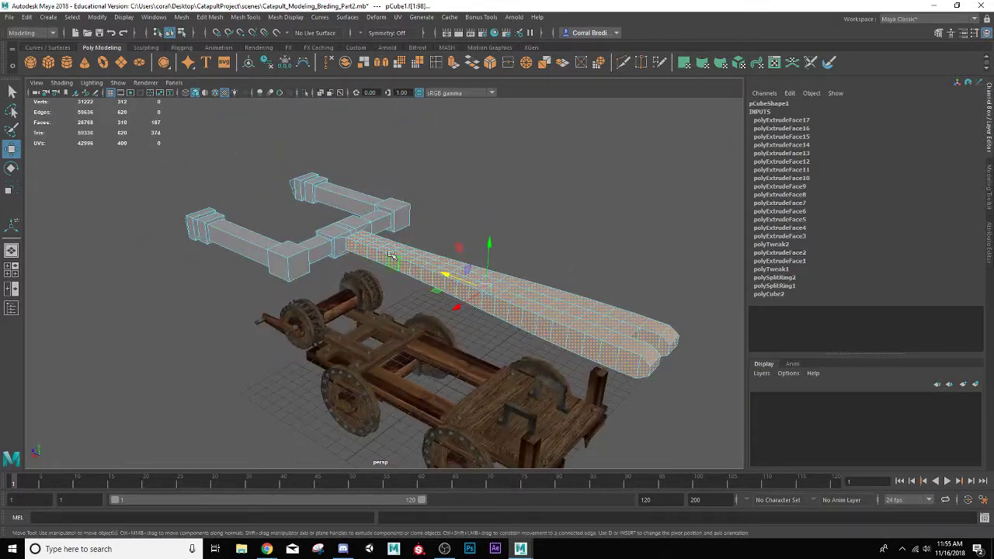
Step: Scale the whole arm object down to Scale X 3.443, Y 0.84 and Z 18.425
right_drag(391, 257, 427, 230)
alt+drag(426, 231, 323, 299)
key(r)
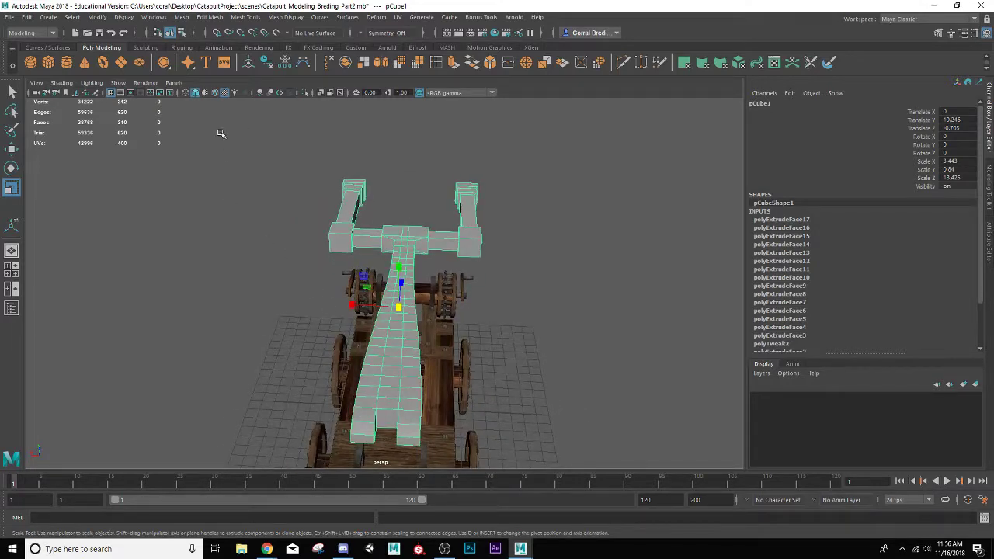
Step: Delete the arm's construction history and freeze its transformations
click(268, 65)
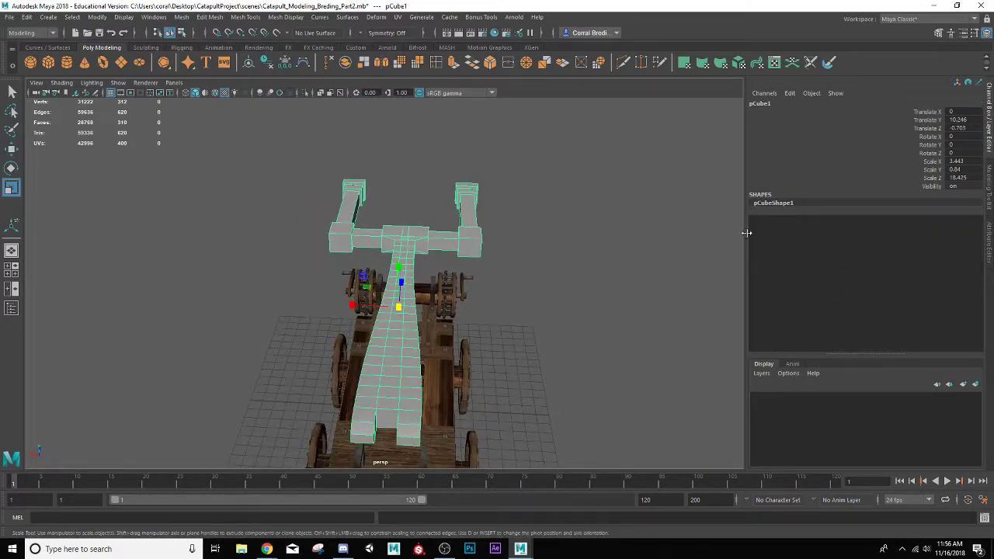
click(288, 65)
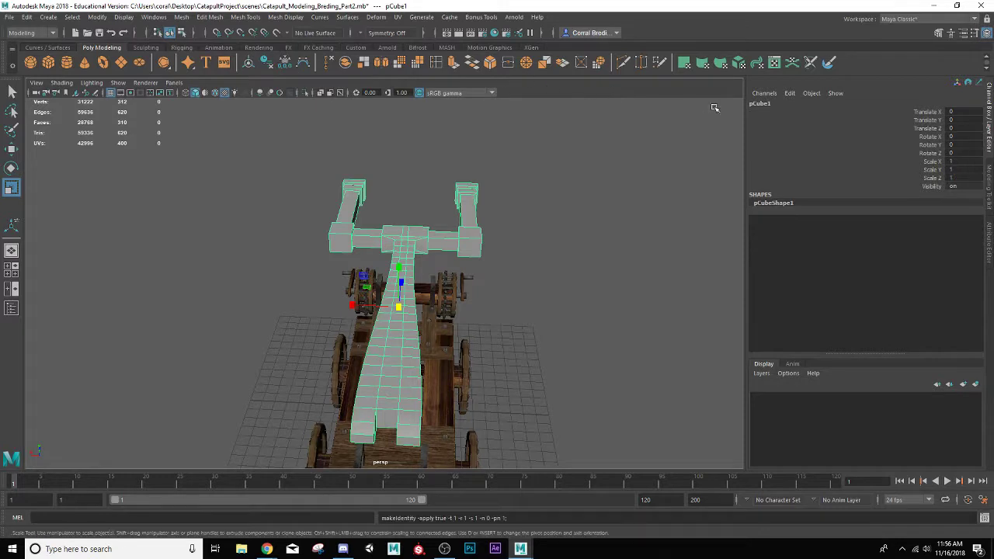
Step: Rename the arm object as mesh_Catpult_Arm
double_click(762, 104)
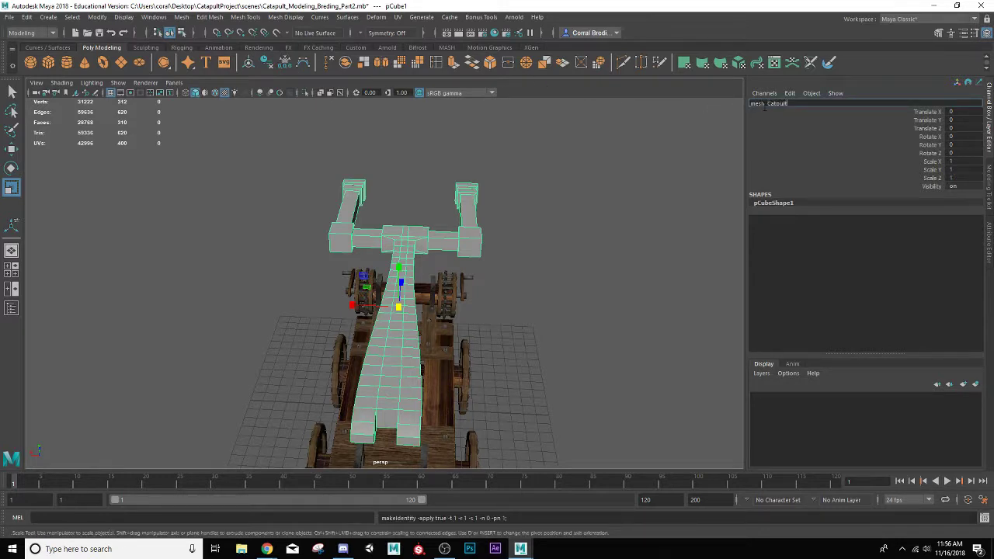
text(mesh_Catpult_Arm)
key(Return)
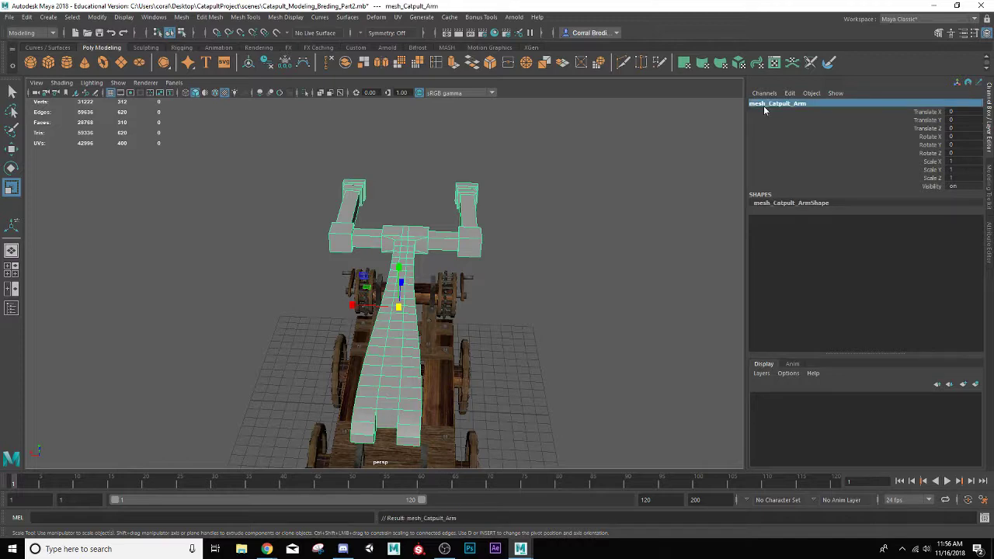
Step: Apply an Automatic UV projection to the catapult arm
alt+drag(429, 181, 340, 287)
scroll(383, 291, up, 5)
alt+drag(448, 305, 380, 294)
alt+middle_drag(379, 293, 533, 289)
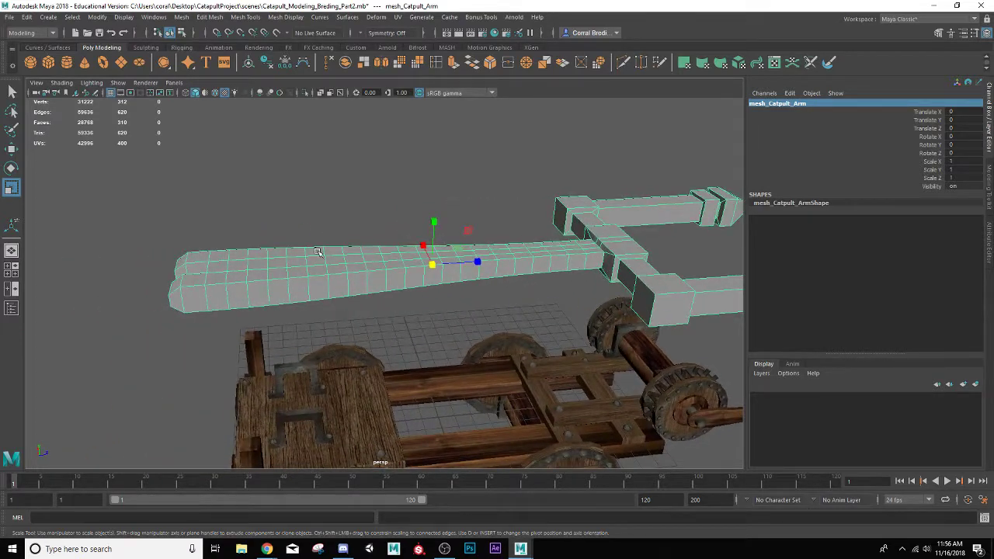
click(398, 17)
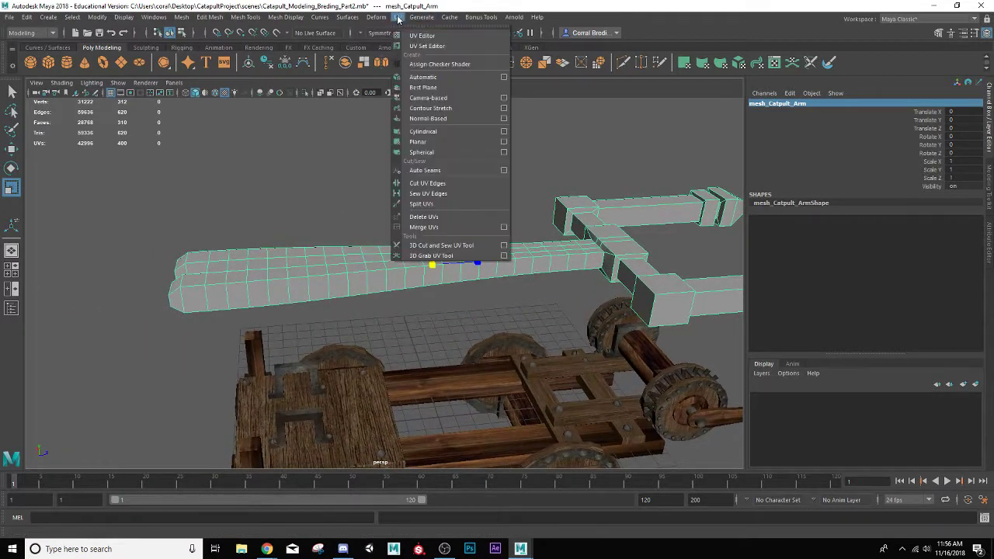
click(432, 79)
Step: Assign the existing Catapult_Texture_lambert material to the catapult arm
right_drag(230, 253, 247, 245)
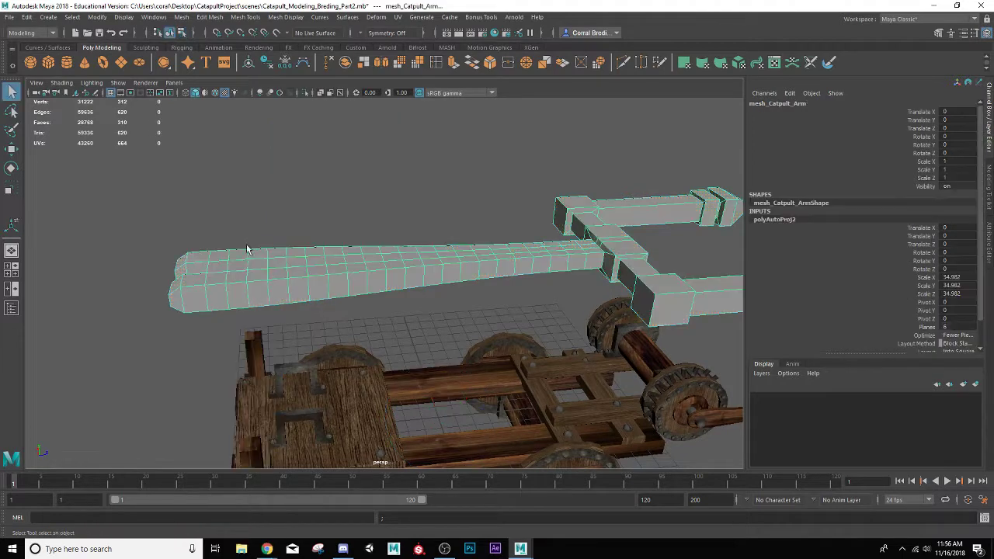
click(239, 261)
right_click(323, 251)
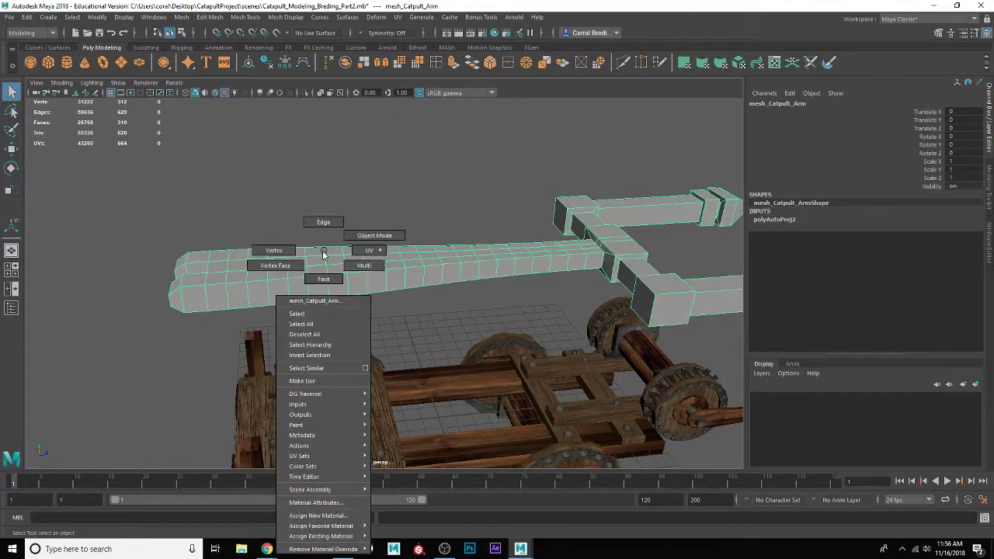
mouse_move(341, 537)
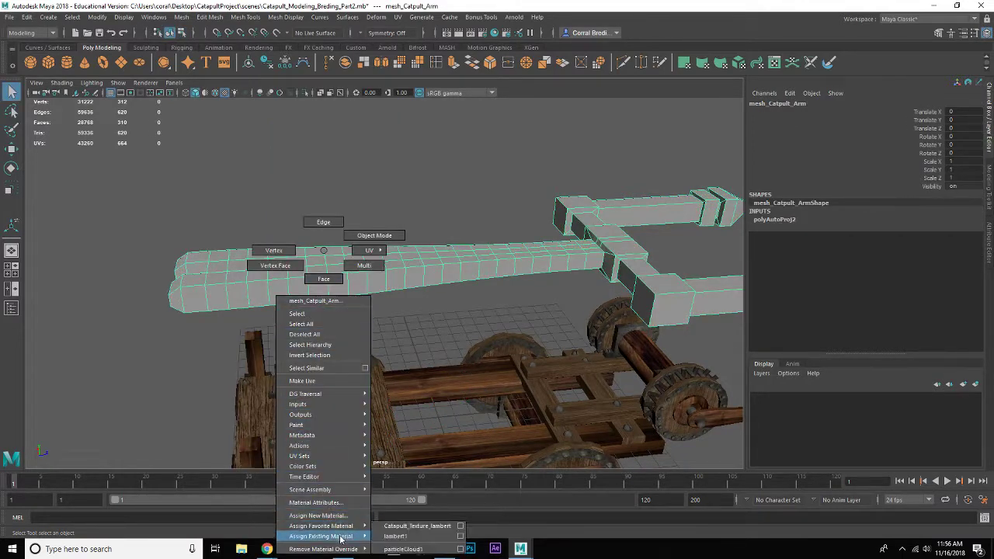
click(403, 528)
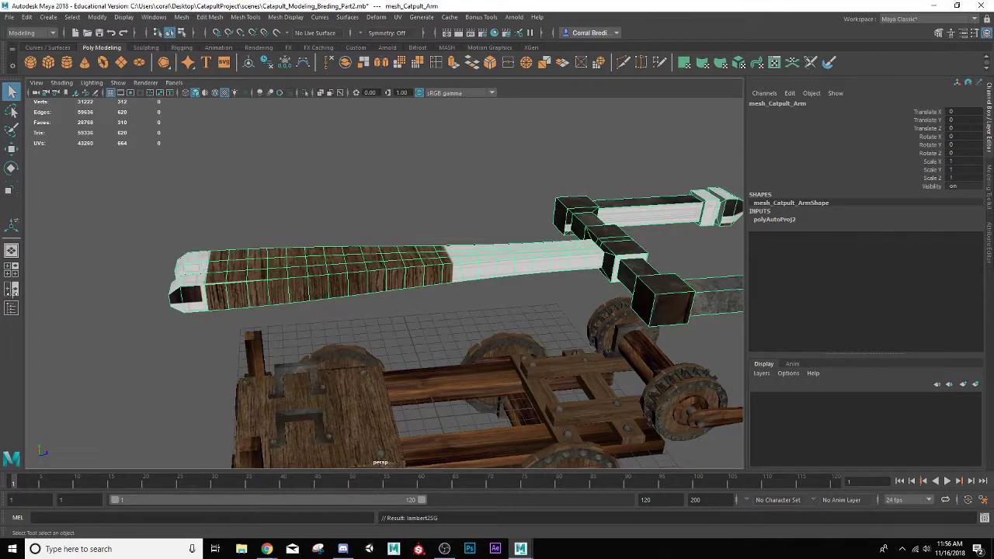
Step: Show the UV Editor beside the perspective view and display the arm's UV layout over the texture
click(12, 289)
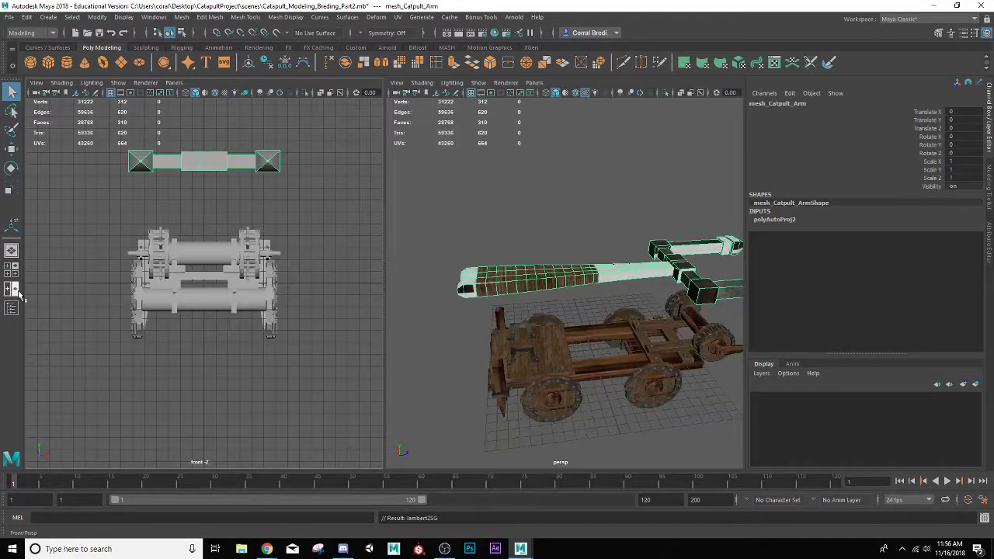
click(173, 83)
mouse_move(195, 138)
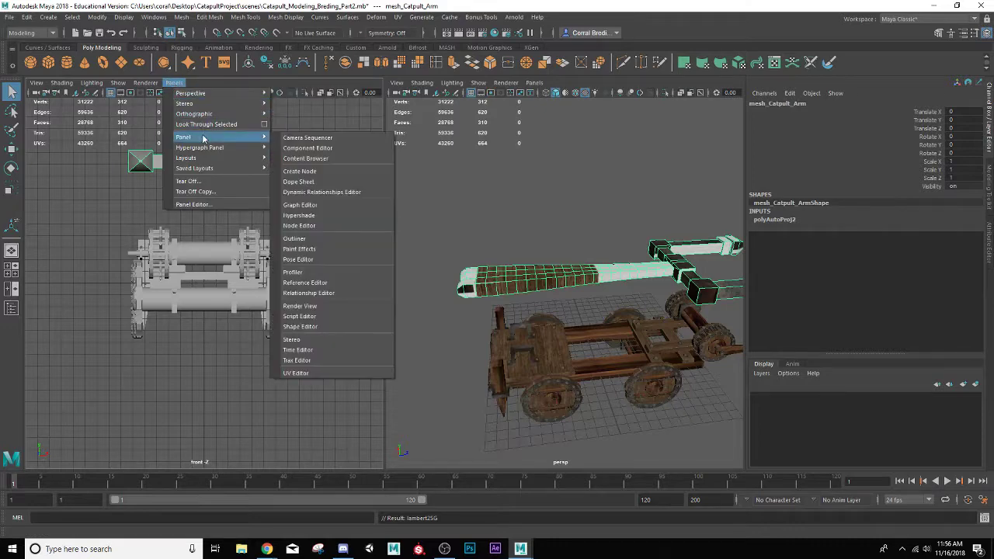
click(315, 372)
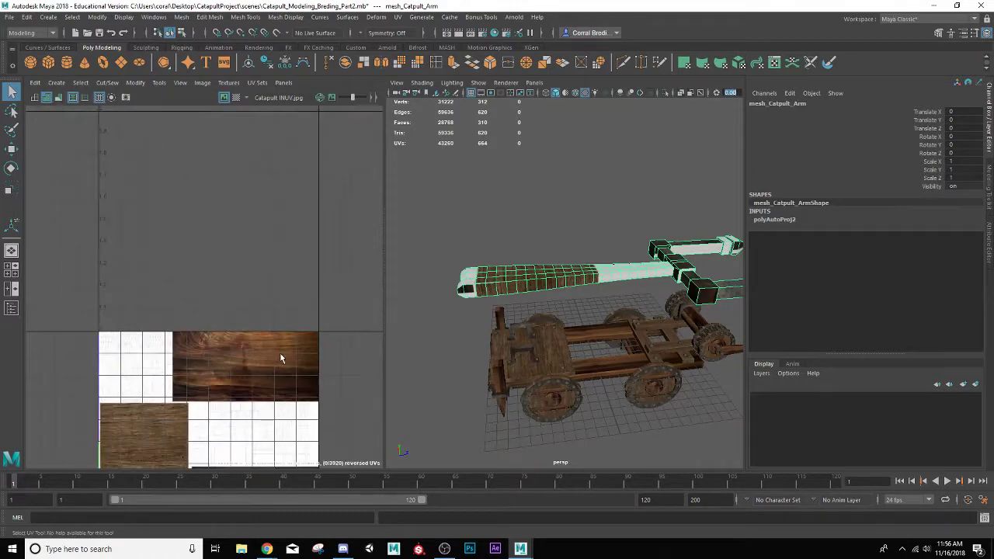
click(523, 289)
alt+middle_drag(311, 361, 269, 166)
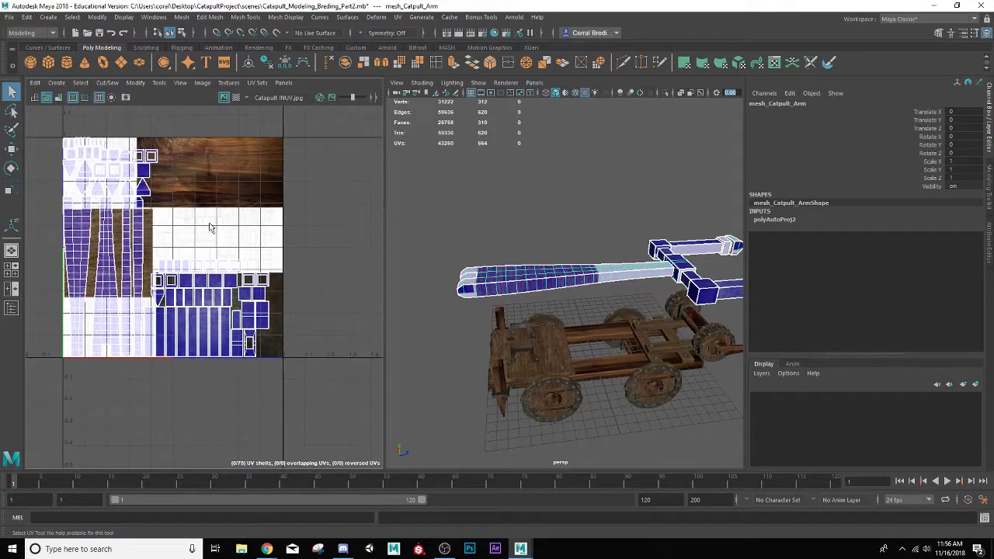
Step: Select all of the arm's UV shells and move them sideways off the texture into empty UV space
right_drag(120, 283, 67, 260)
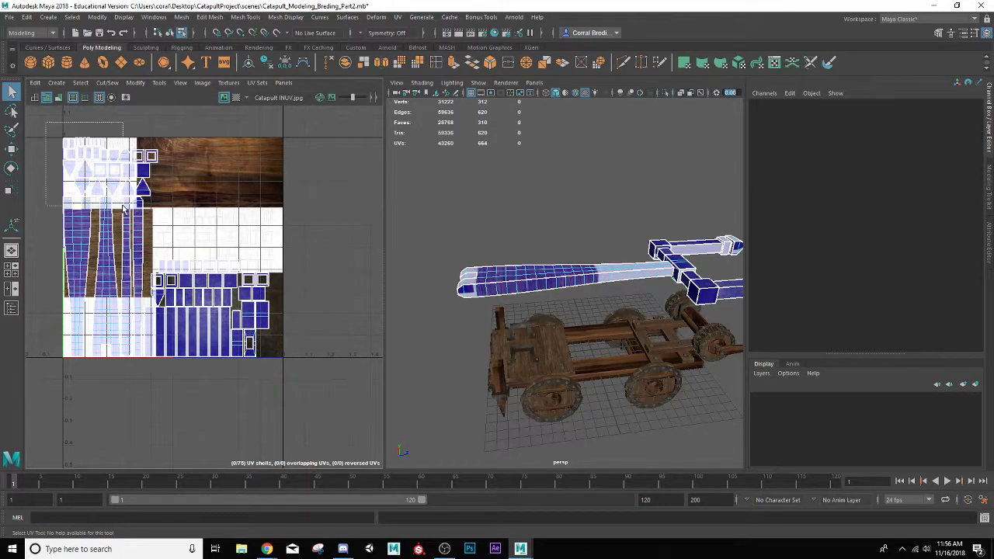
drag(123, 208, 309, 384)
key(w)
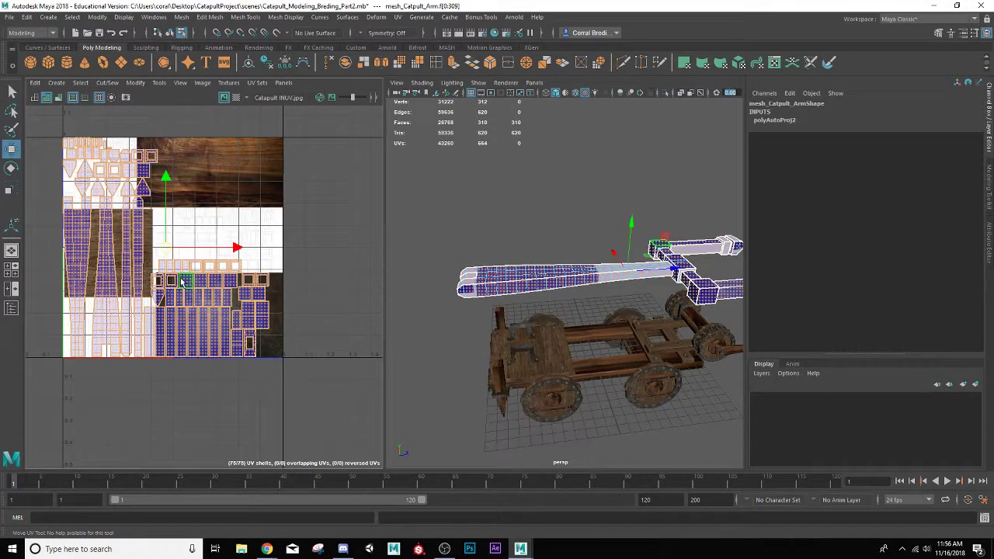
middle_drag(237, 254, 476, 251)
Step: Place the forked beam's first long UV shell on the reddish-brown wood texture and rotate it to lie along the grain
click(320, 250)
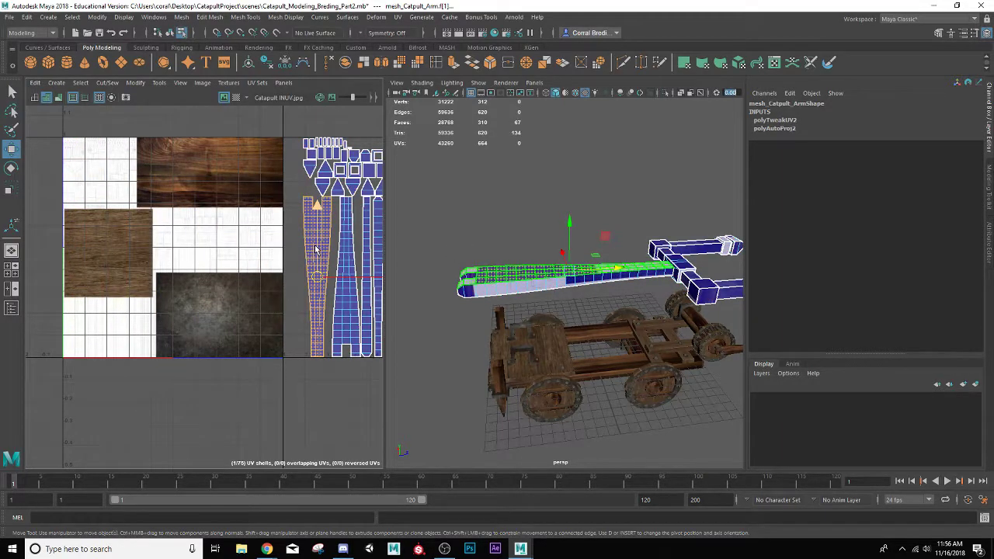
scroll(316, 249, up, 3)
alt+middle_drag(315, 250, 324, 327)
drag(329, 371, 173, 230)
key(e)
drag(224, 171, 96, 146)
key(w)
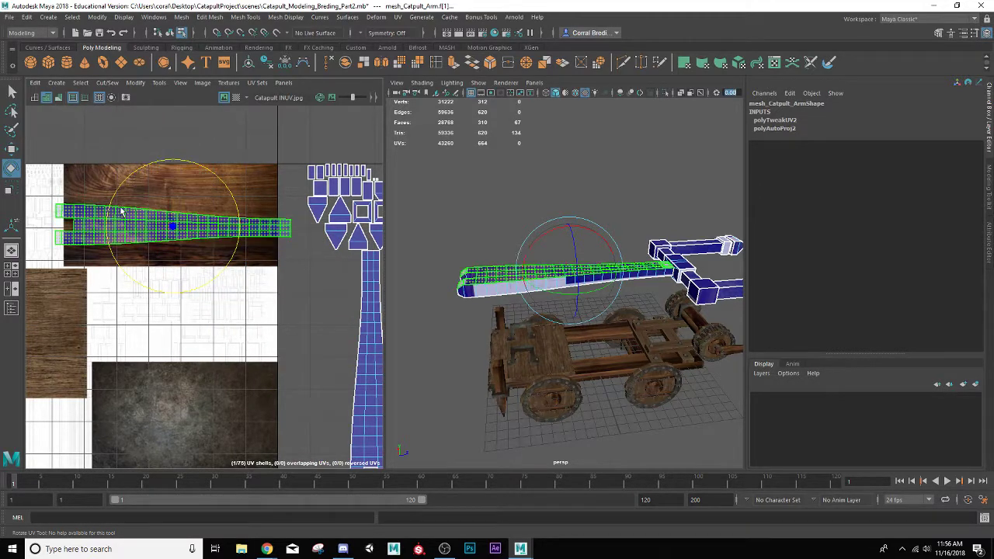
Step: Move the first forked UV shell to the upper edge of the reddish-brown wood texture and scale it to fit the wood's width
drag(172, 226, 165, 170)
key(r)
scroll(515, 277, up, 4)
key(w)
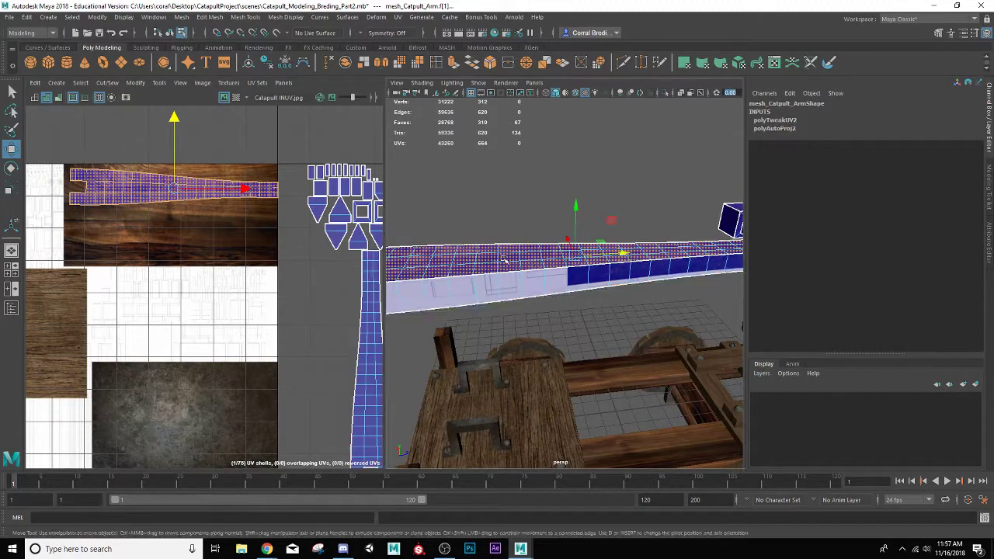
alt+drag(506, 261, 557, 292)
right_drag(557, 292, 600, 238)
click(528, 234)
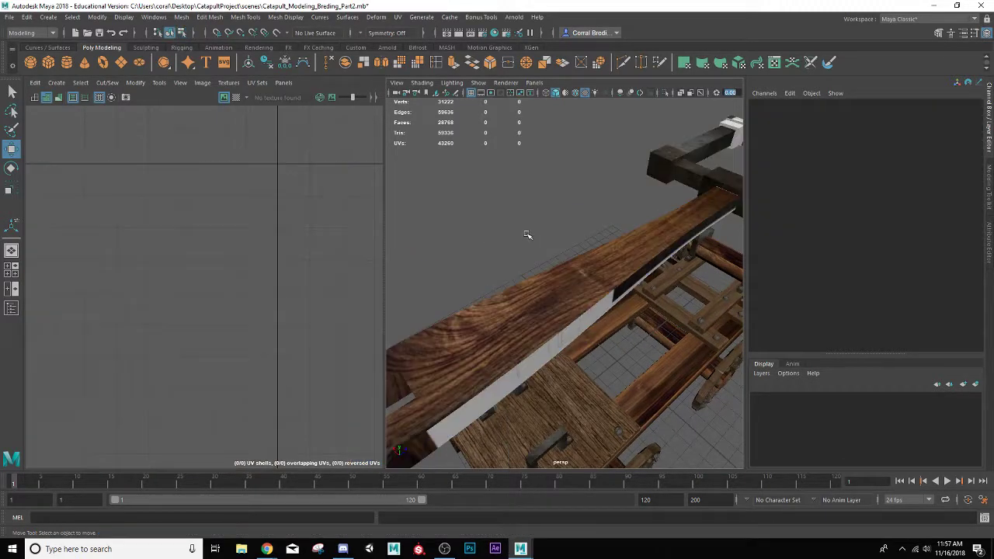
Step: Place the second forked UV shell over the first on the reddish-brown wood, rotated along the grain and scaled to match
click(541, 305)
right_drag(369, 333, 341, 320)
click(359, 336)
scroll(364, 349, down, 2)
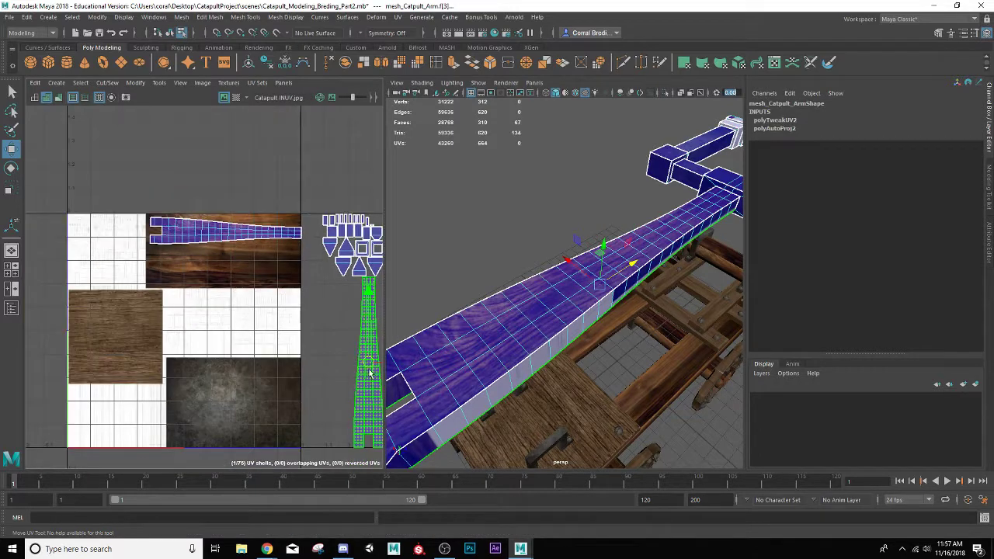
drag(369, 366, 211, 249)
key(e)
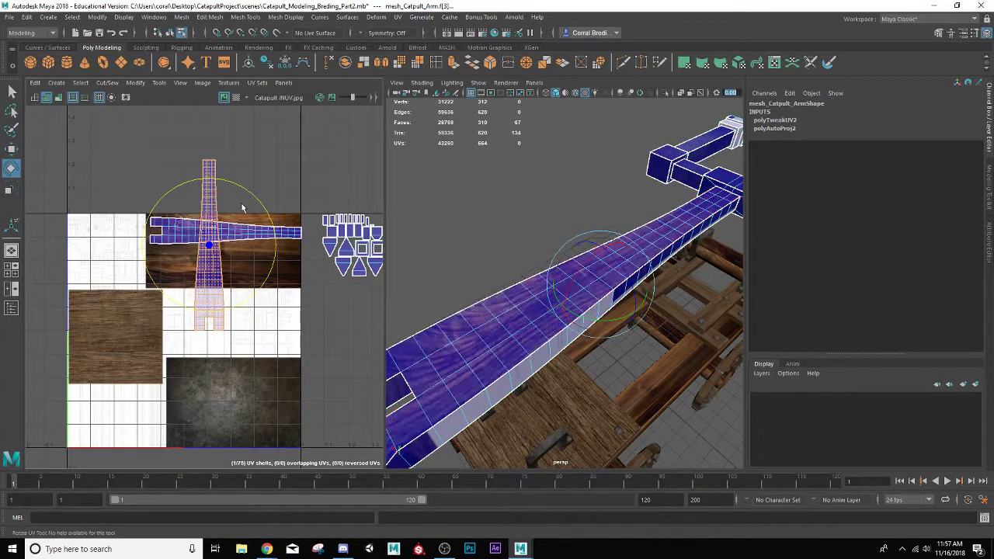
drag(251, 198, 279, 306)
key(w)
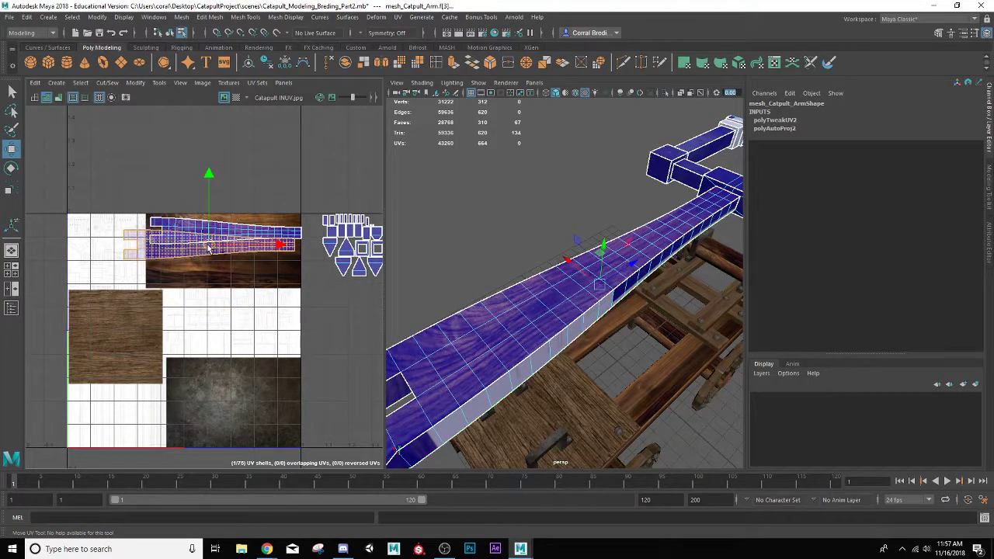
drag(207, 247, 225, 234)
key(r)
key(w)
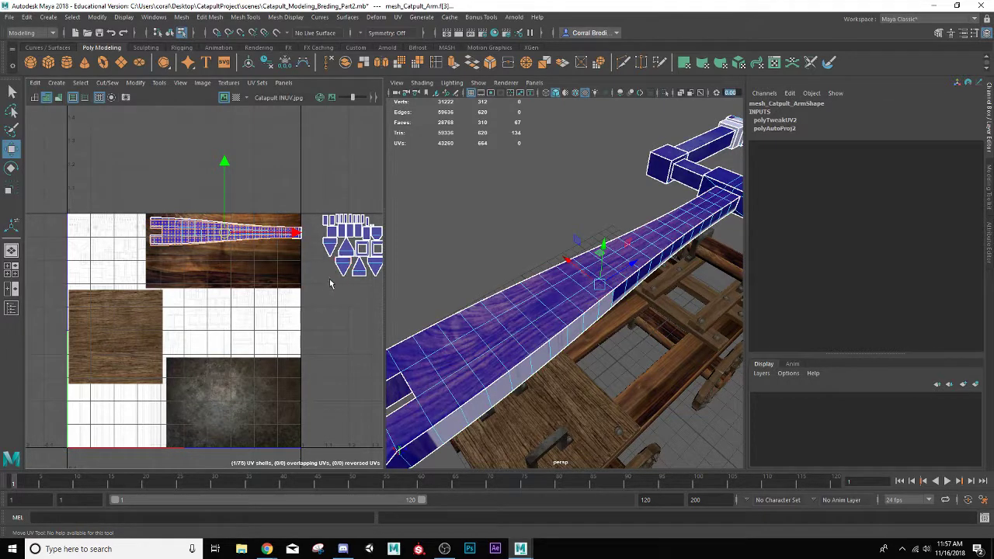
Step: Place the beam's two narrow side shells on the reddish-brown wood below the forked shells, rotated along the grain and scaled to fit
scroll(289, 268, down, 4)
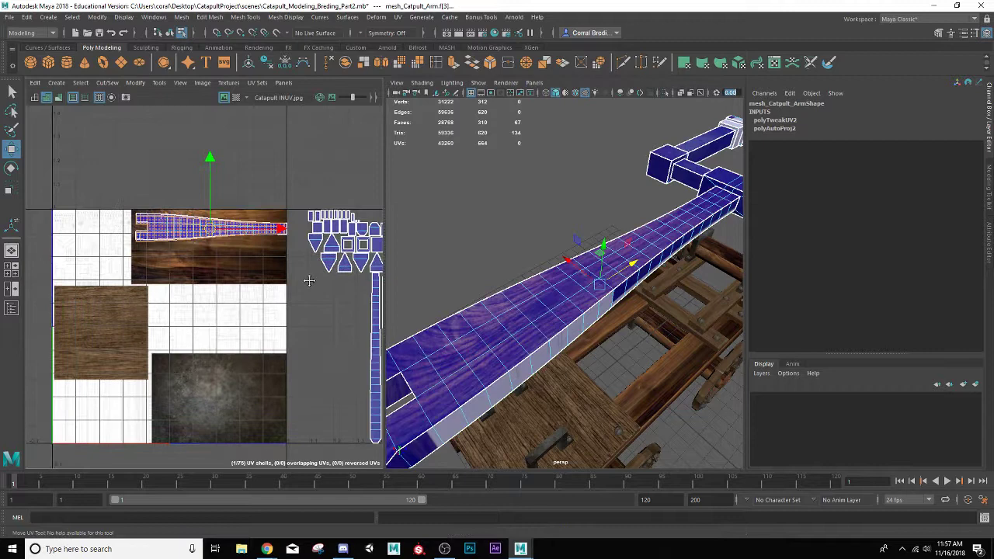
click(342, 333)
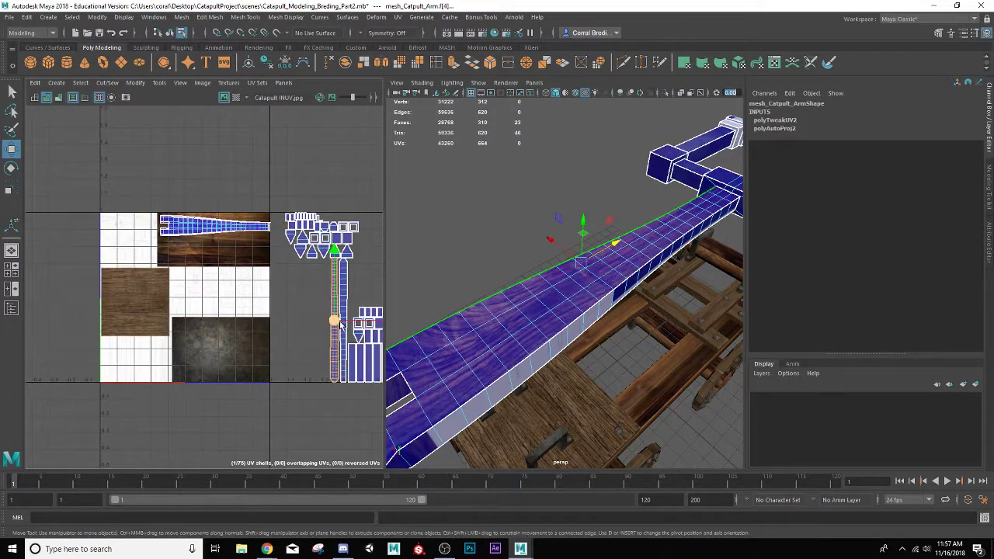
drag(335, 321, 202, 243)
key(e)
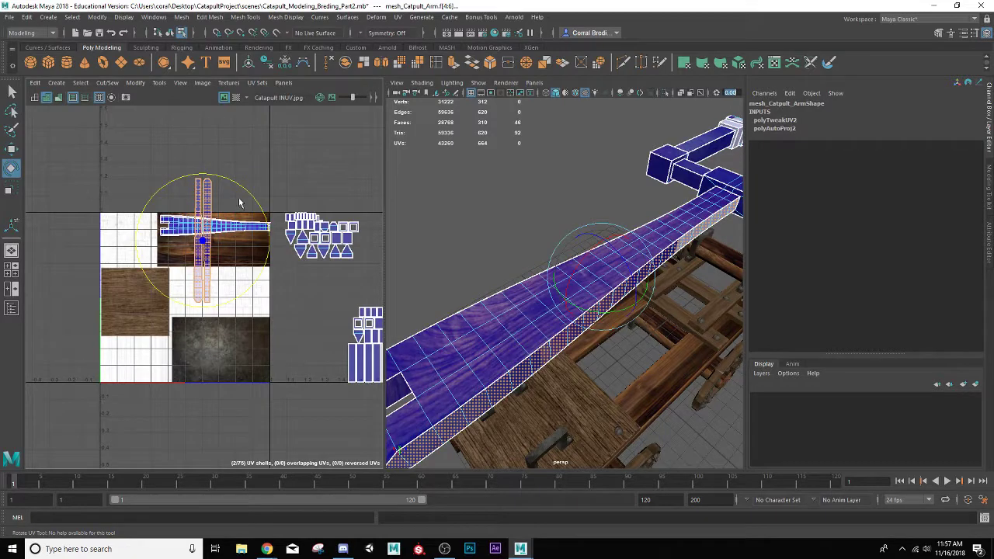
drag(251, 194, 235, 278)
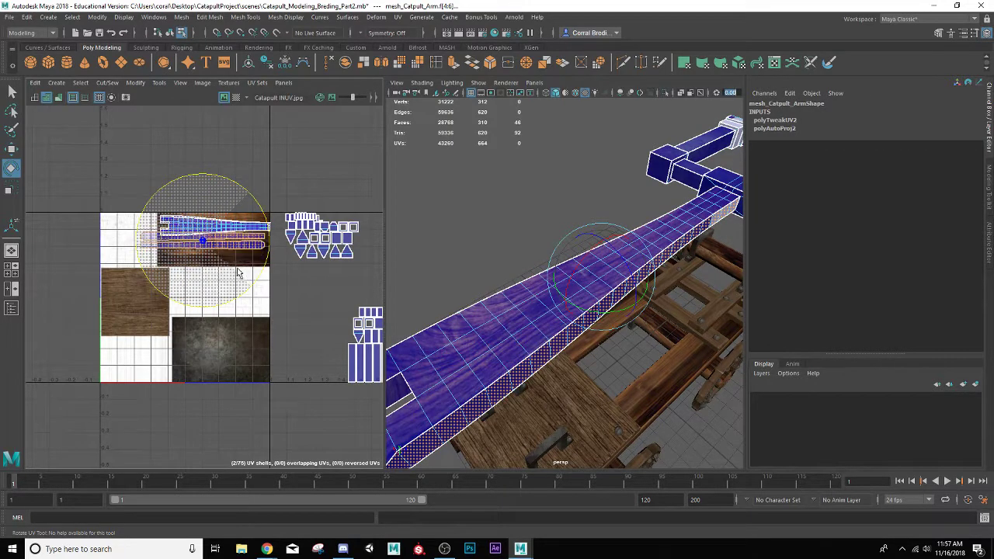
drag(237, 273, 215, 253)
key(w)
key(r)
key(w)
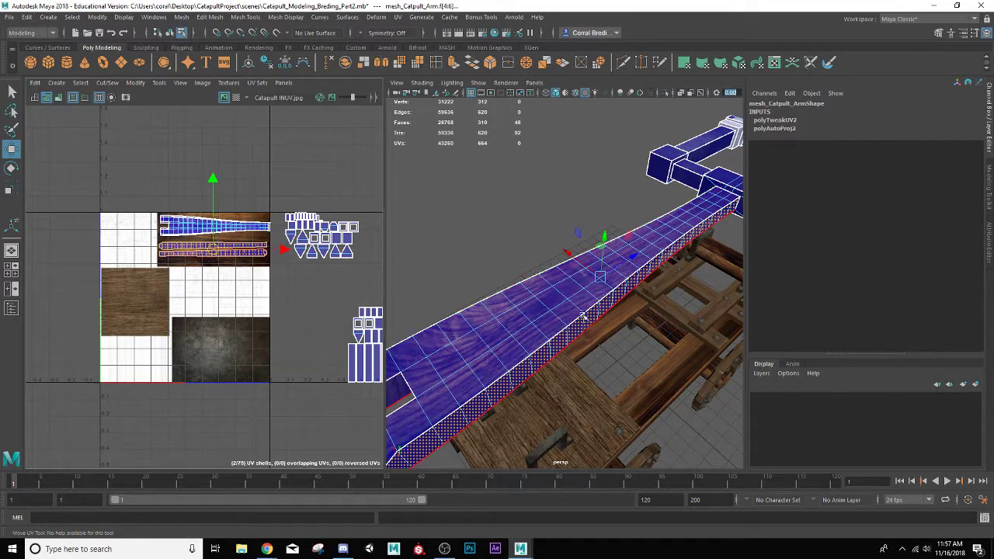
scroll(290, 330, up, 2)
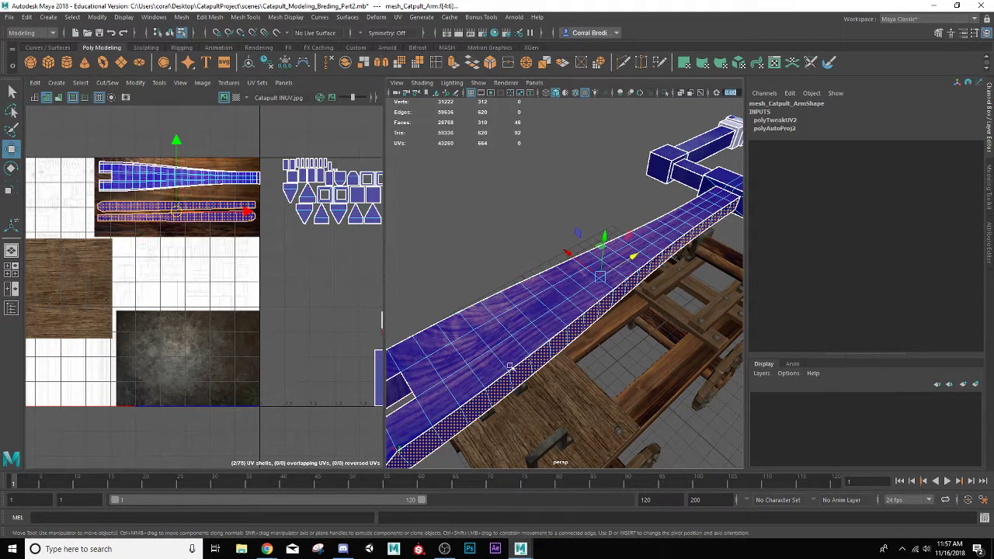
alt+drag(442, 326, 498, 311)
right_drag(482, 245, 524, 226)
click(513, 207)
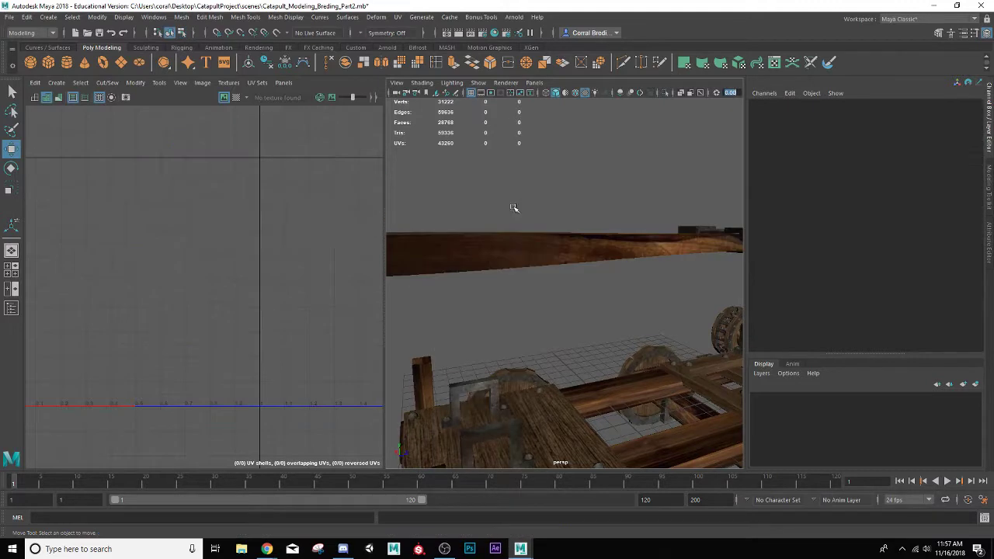
Step: Select only the faces inside the notch and at the inner tips of the beam's forked end
alt+drag(509, 240, 556, 292)
click(556, 293)
click(557, 293)
right_click(176, 208)
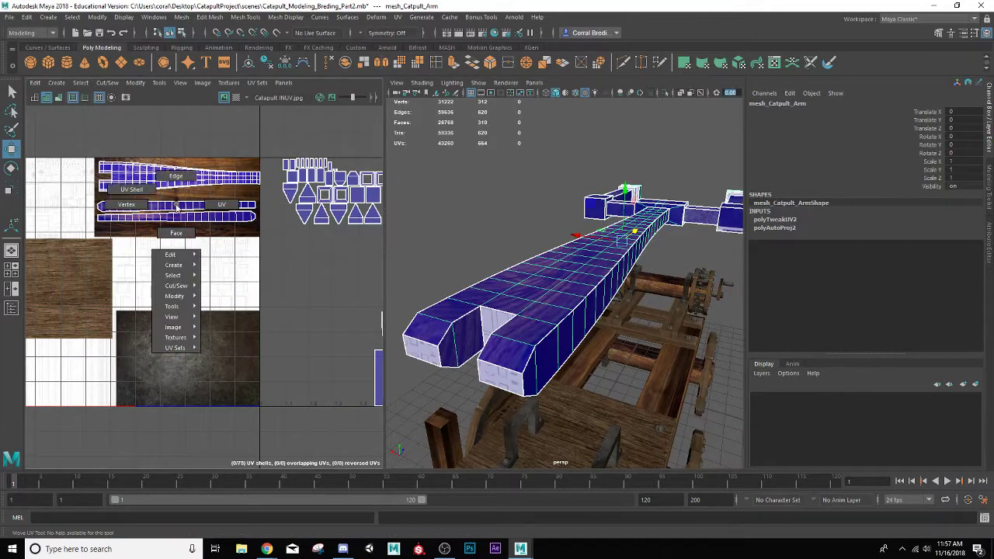
right_drag(162, 206, 152, 201)
scroll(459, 296, down, 4)
alt+drag(459, 296, 429, 300)
alt+middle_drag(429, 300, 462, 294)
alt+drag(462, 294, 429, 199)
drag(492, 309, 492, 309)
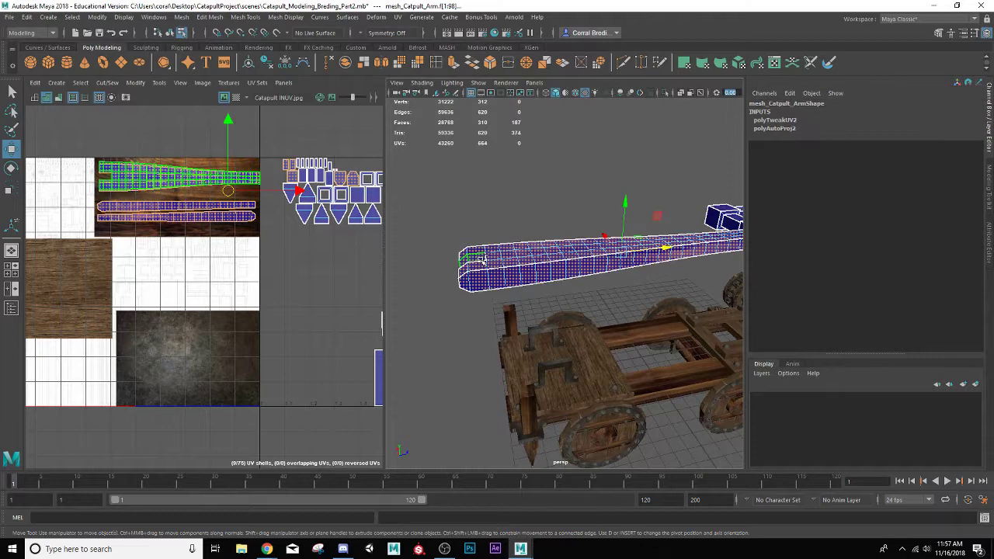
ctrl+click(511, 252)
ctrl+drag(546, 219, 576, 305)
alt+drag(495, 288, 524, 290)
scroll(279, 259, up, 4)
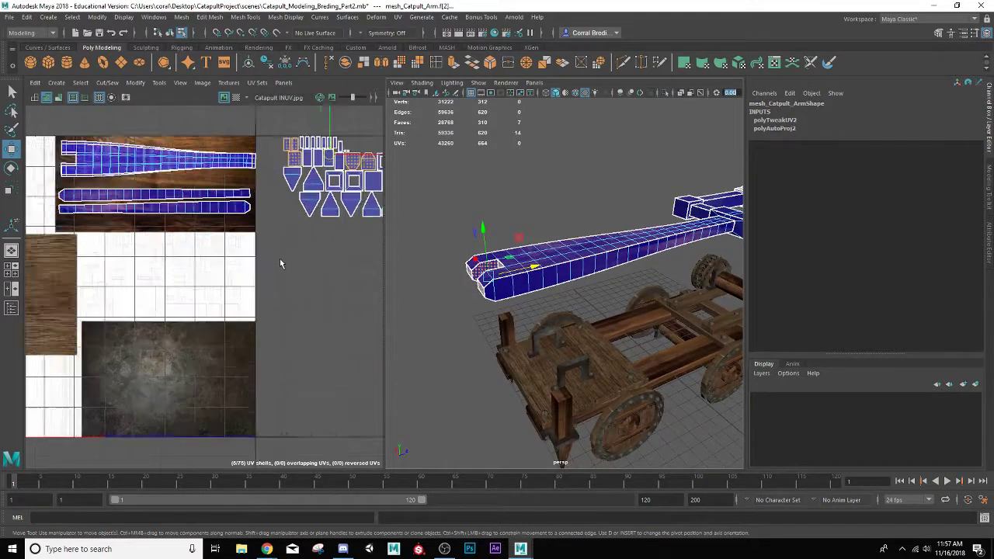
Step: Move the selected fork-end UV shells into the empty UV space above the reddish-brown wood texture
alt+middle_drag(280, 258, 275, 332)
scroll(282, 226, down, 3)
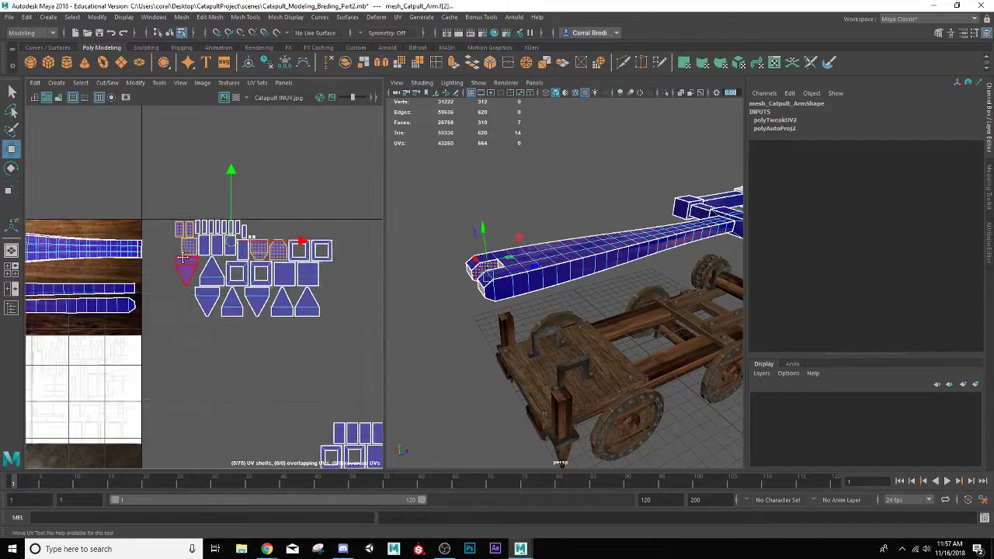
drag(218, 235, 109, 182)
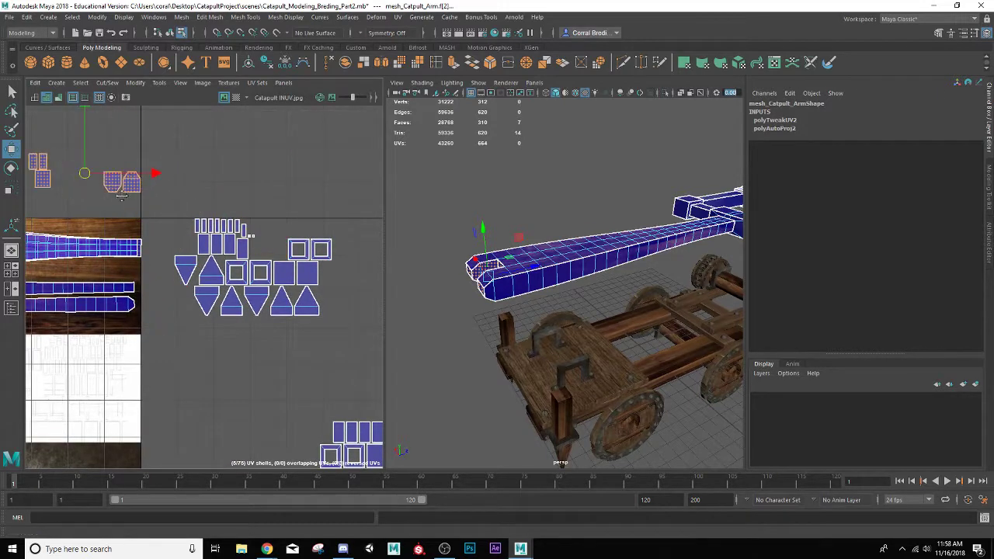
scroll(109, 183, up, 4)
scroll(270, 222, up, 3)
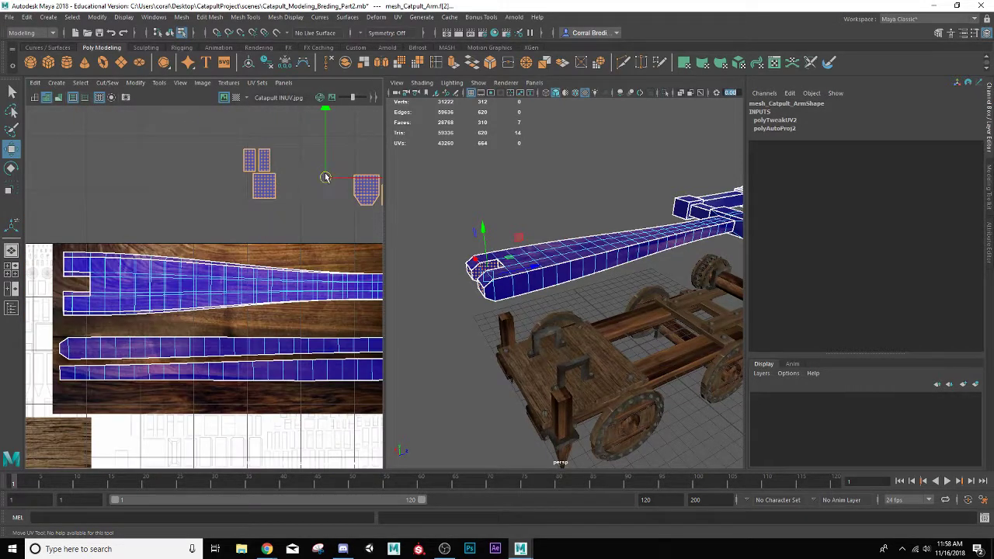
drag(326, 177, 302, 187)
Step: Move and sew the square notch shell and the two tapered inner-fork shells together along their shared edges
right_drag(224, 203, 233, 211)
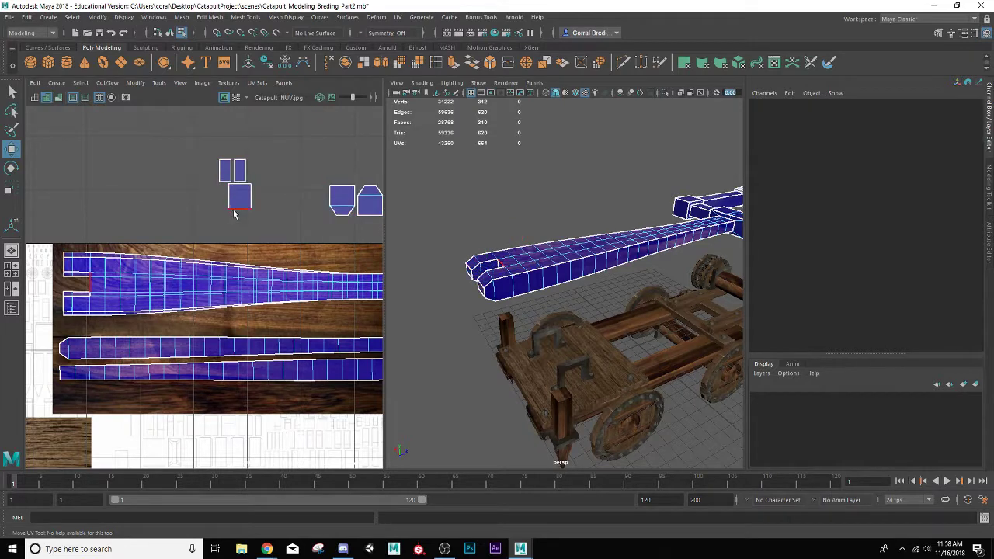
scroll(236, 214, up, 2)
scroll(237, 213, down, 3)
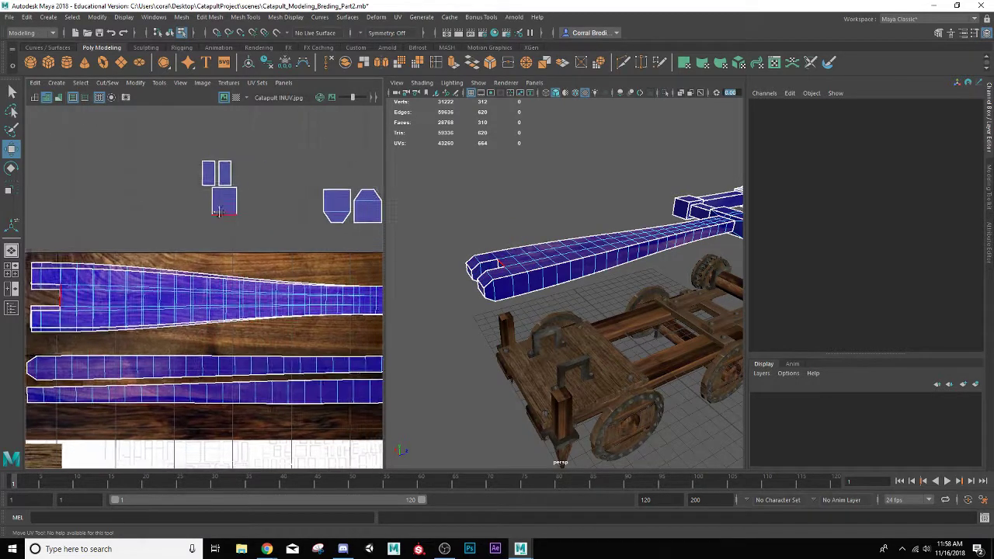
scroll(301, 206, up, 1)
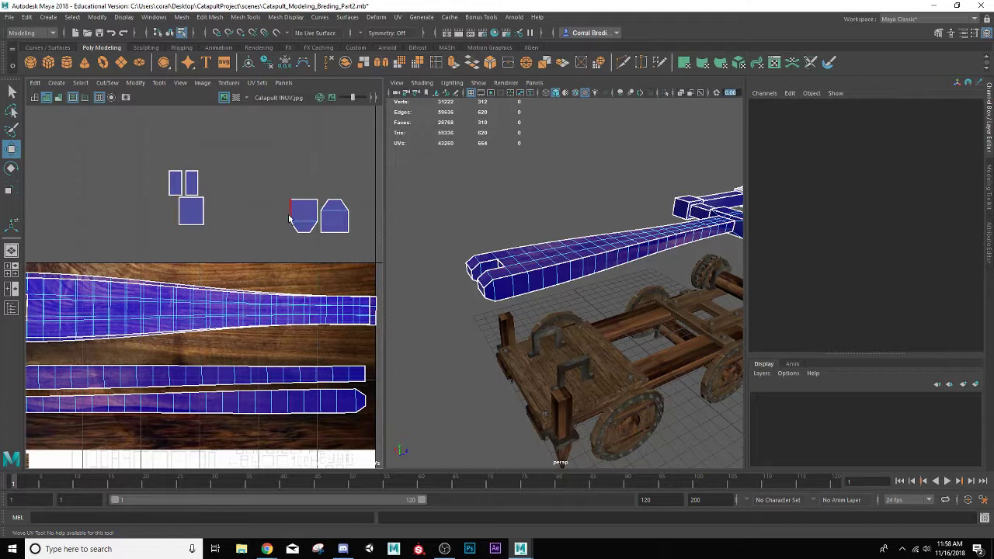
click(297, 199)
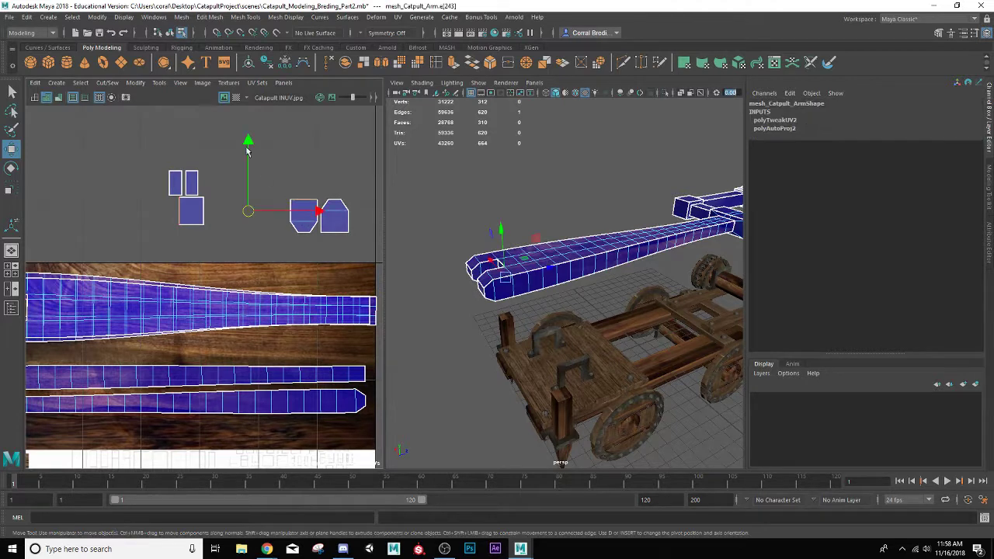
click(98, 83)
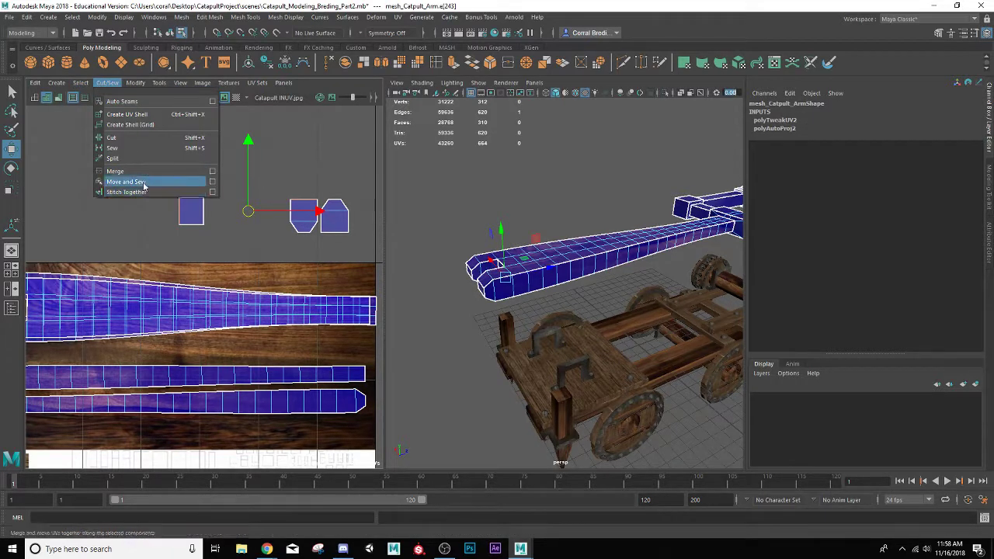
click(140, 181)
key(r)
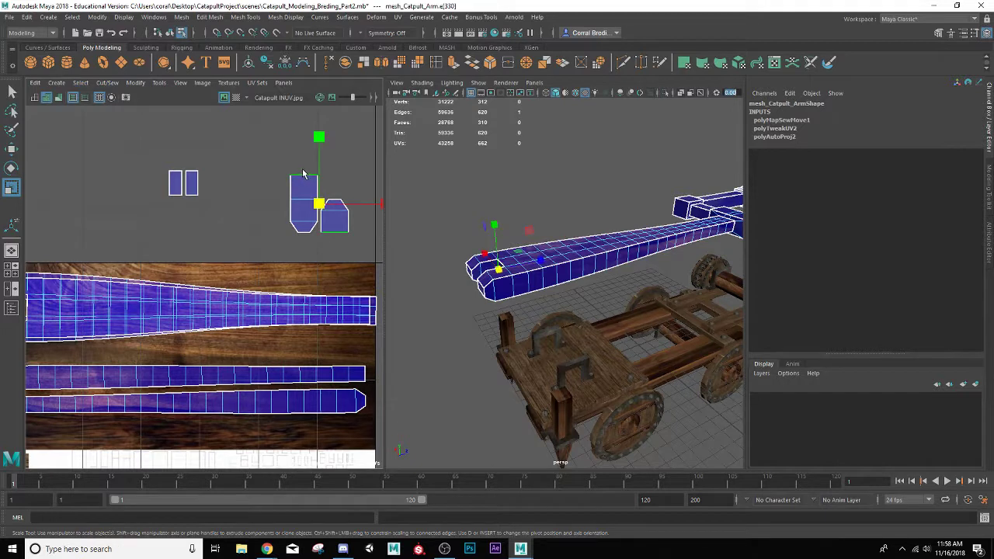
key(g)
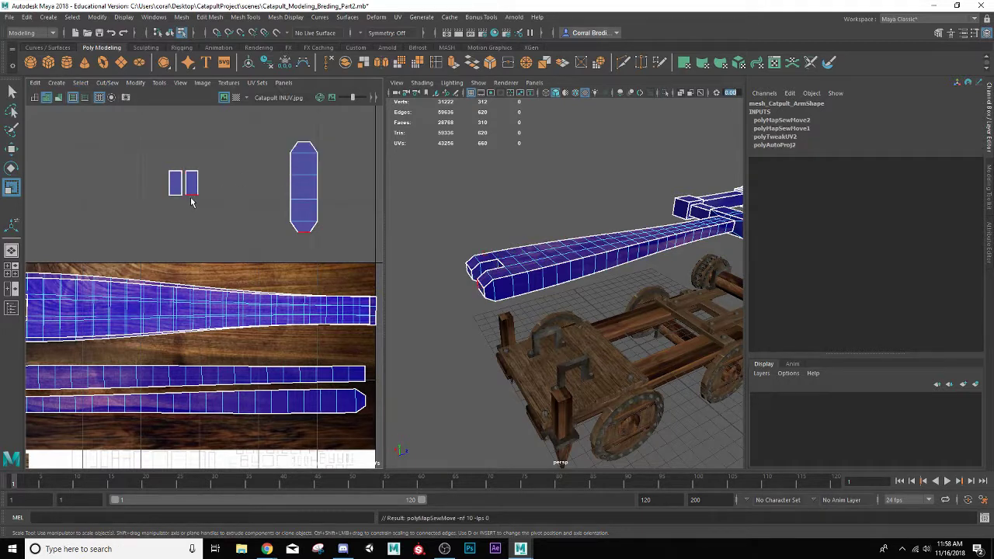
Step: Move and sew the two small rectangular tip shells onto the ends of the combined notch strip
click(191, 199)
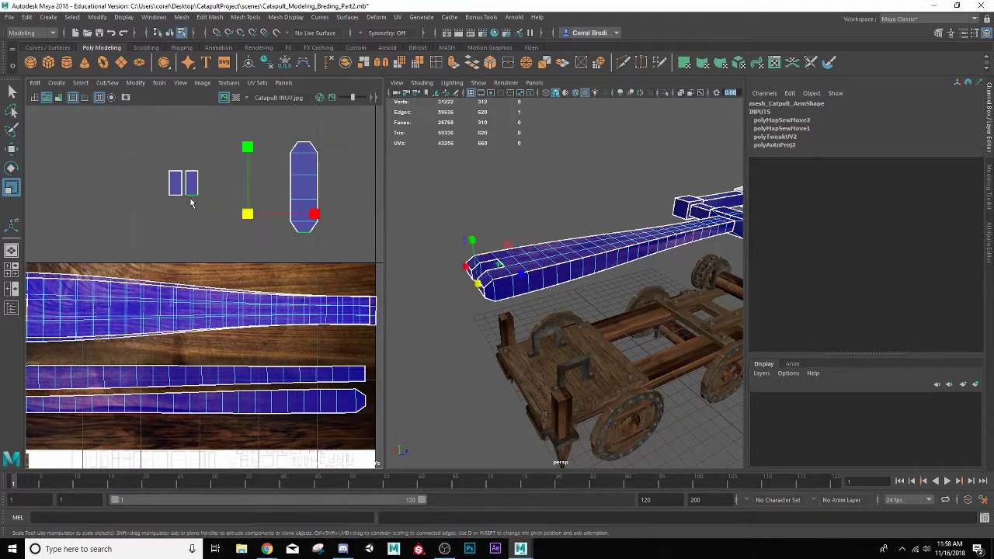
key(g)
key(g)
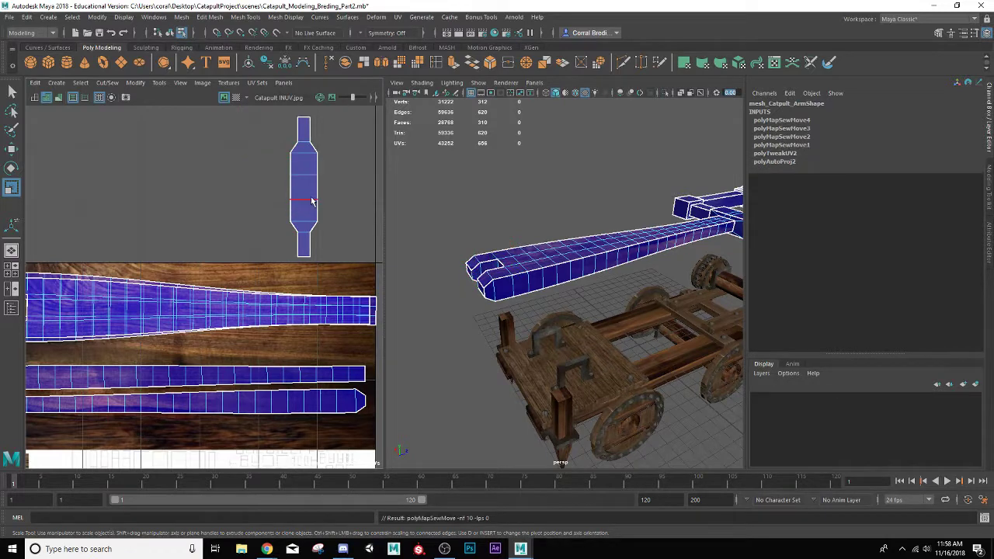
Step: Select the sewn fork-end strip as one UV shell and place it on the reddish-brown wood across the beam's other shells
right_drag(311, 199, 274, 187)
scroll(288, 216, down, 3)
click(294, 212)
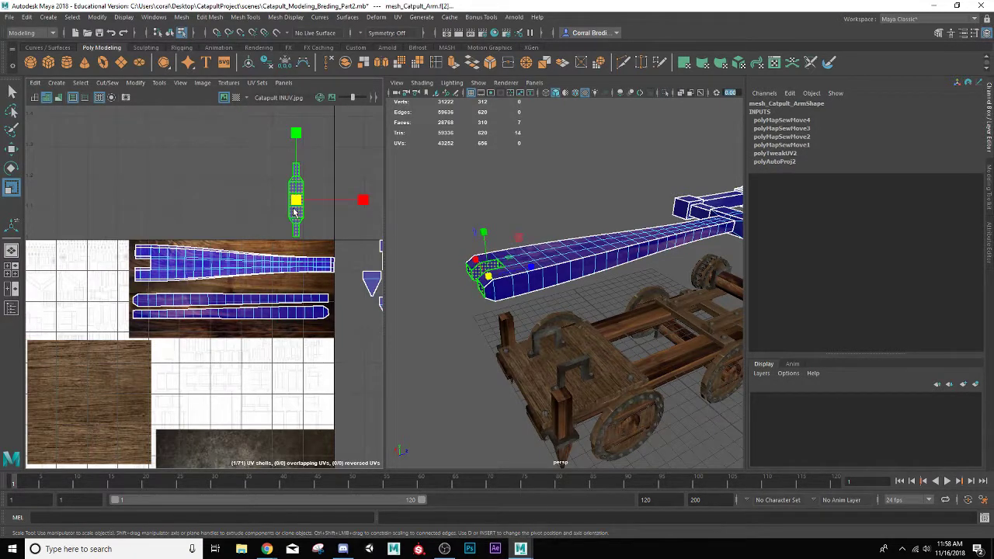
key(w)
drag(294, 208, 249, 286)
Step: Examine the wood texture on the beam's forked end and along the whole arm in the perspective view
right_drag(539, 252, 548, 233)
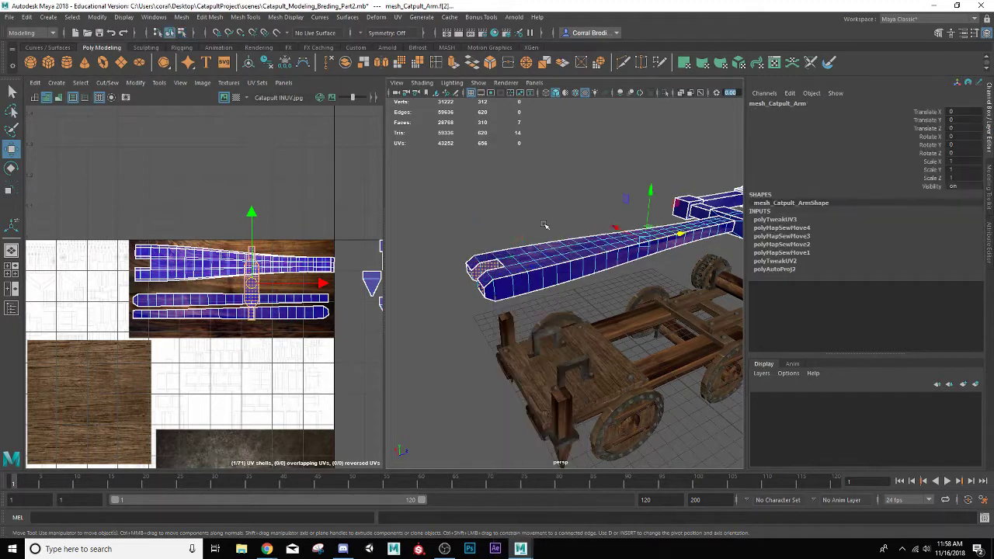
scroll(536, 219, up, 3)
scroll(536, 219, up, 2)
click(512, 163)
alt+drag(518, 189, 562, 189)
scroll(567, 206, down, 5)
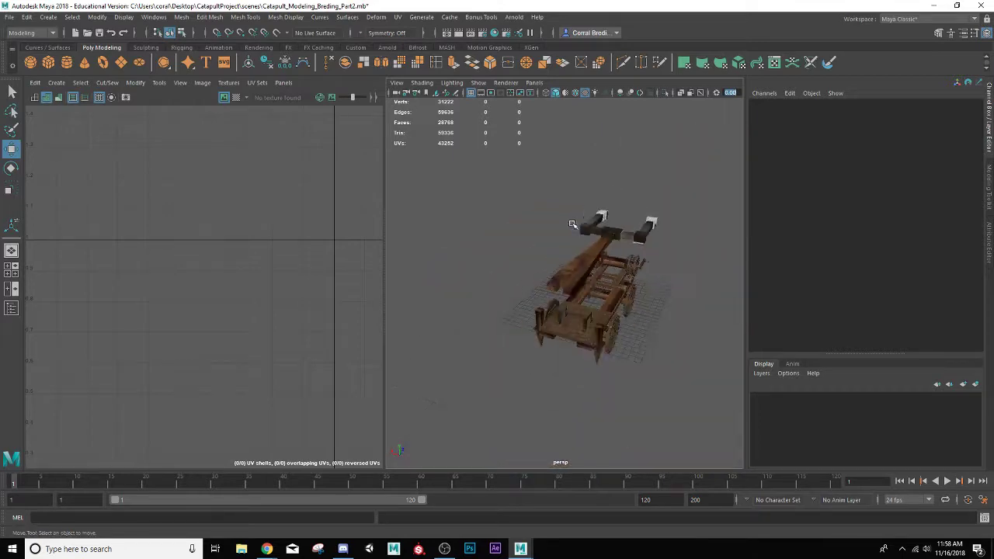
alt+drag(604, 278, 514, 289)
scroll(509, 303, up, 5)
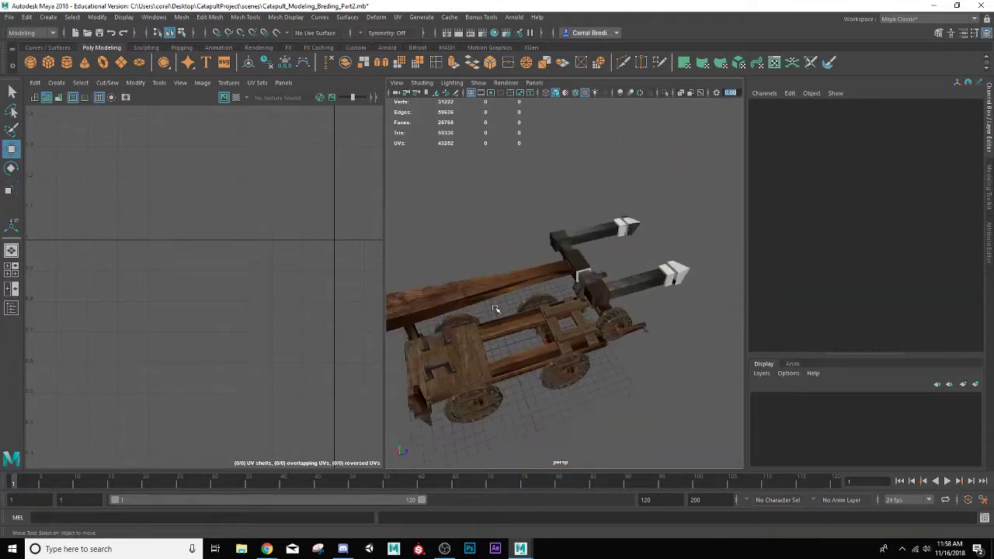
scroll(528, 280, down, 2)
Step: Select the UV shells of the arm's two crossbar segments and two end prongs and move them into empty UV space
click(579, 246)
alt+drag(579, 246, 597, 261)
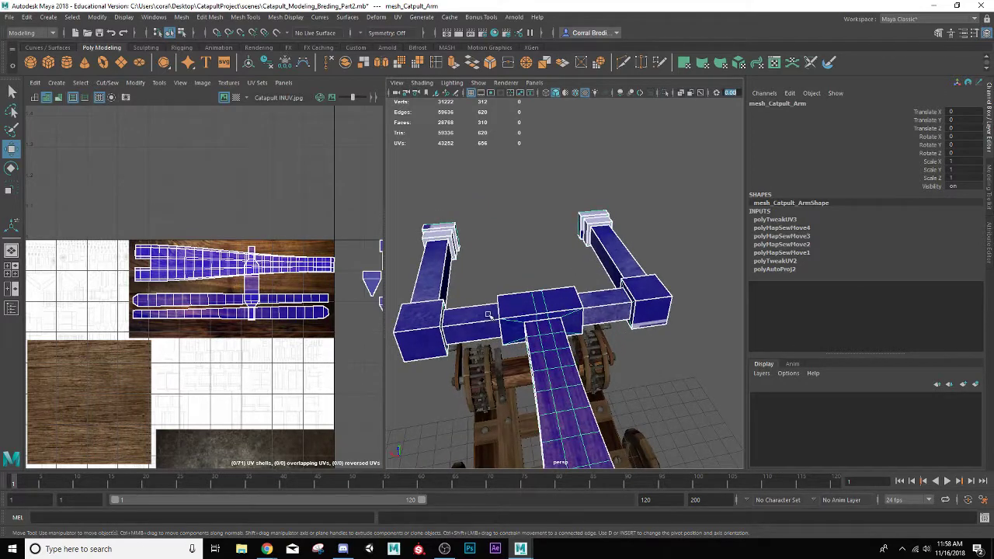
mouse_move(485, 251)
right_down()
mouse_move(482, 283)
mouse_move(485, 256)
right_up()
right_drag(260, 284, 239, 269)
drag(468, 288, 477, 368)
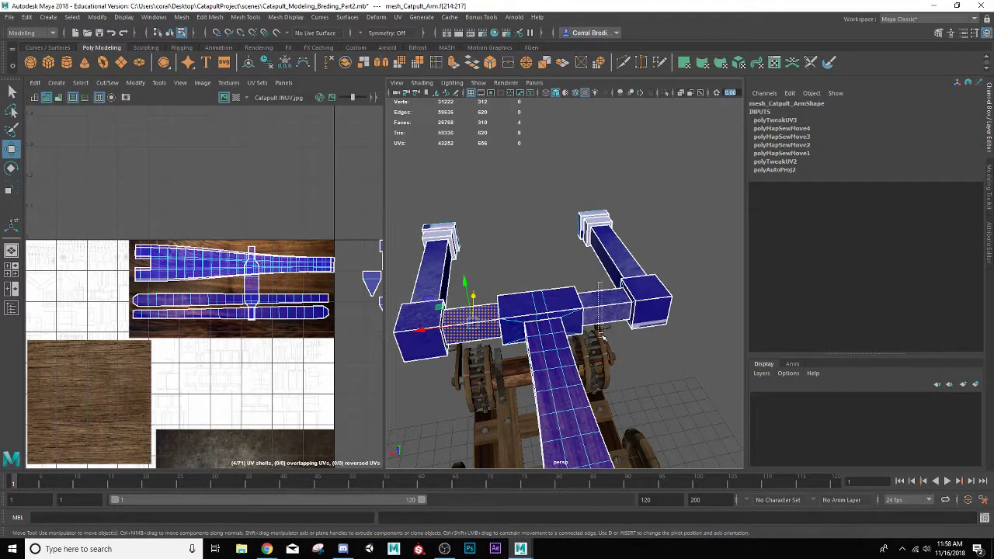
shift+click(601, 336)
shift+click(650, 264)
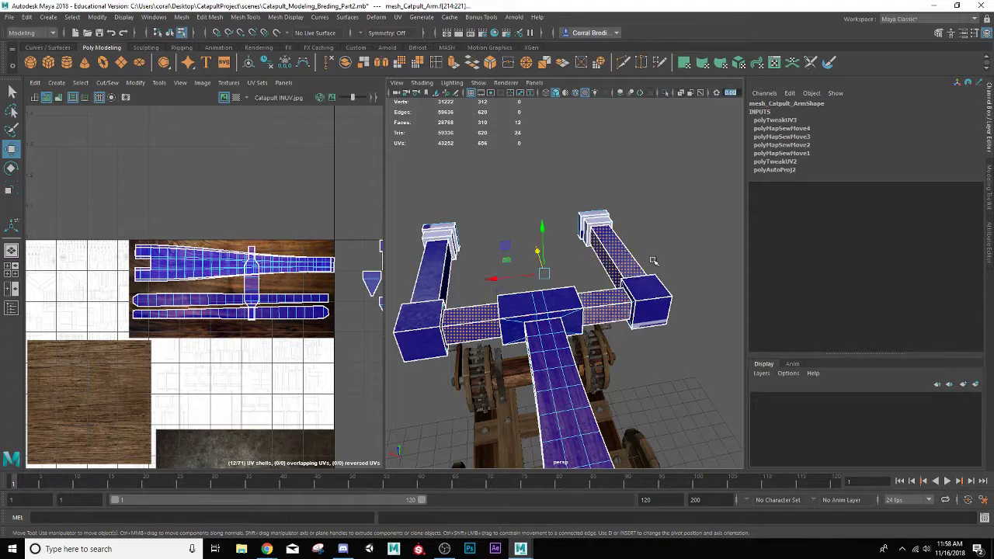
shift+click(437, 278)
scroll(447, 289, down, 5)
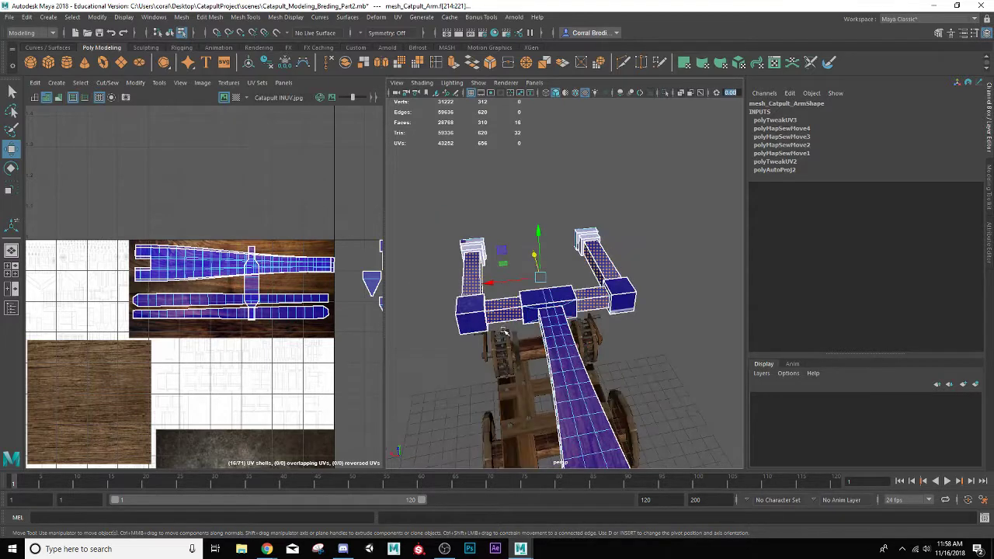
alt+middle_drag(185, 318, 142, 329)
scroll(143, 329, down, 2)
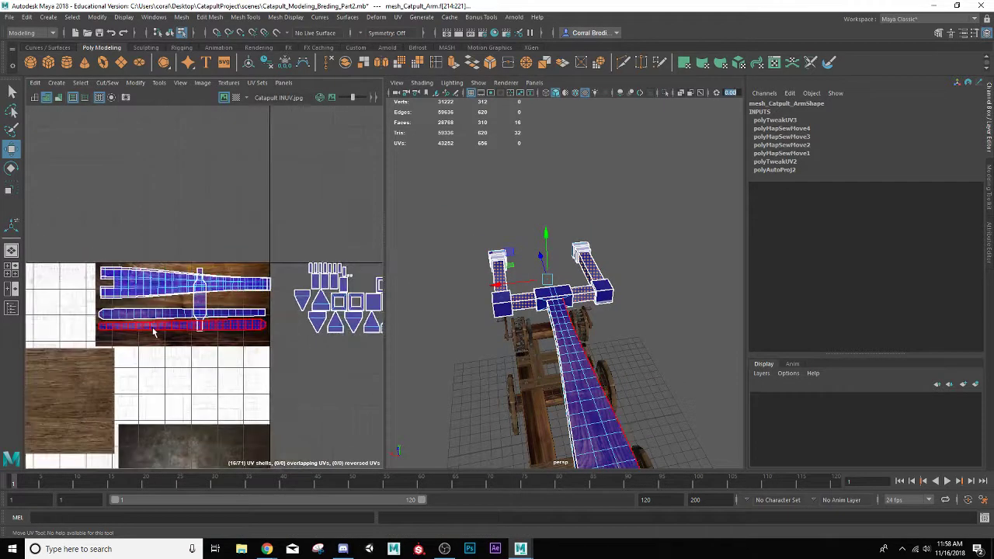
alt+middle_drag(345, 411, 242, 277)
scroll(241, 275, down, 1)
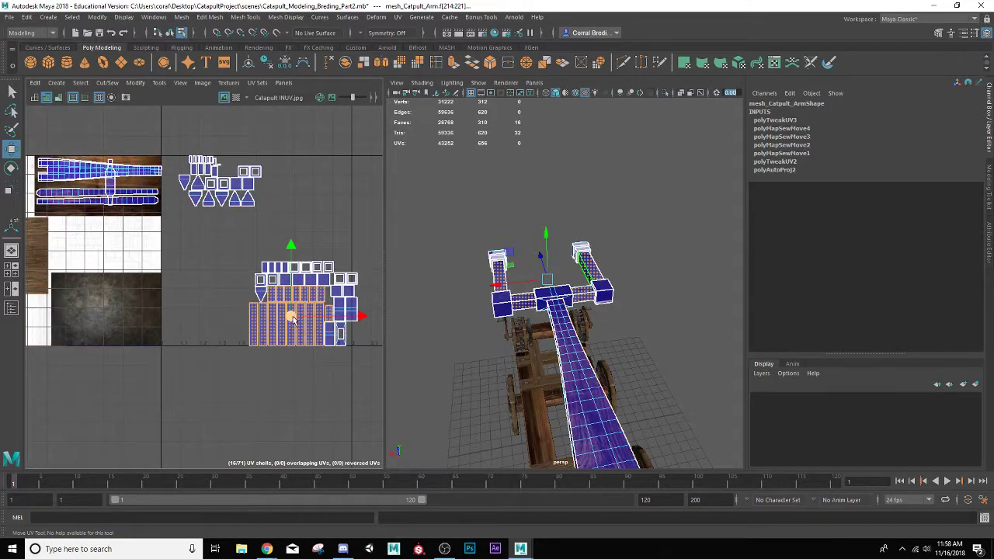
drag(293, 319, 217, 272)
scroll(217, 271, up, 3)
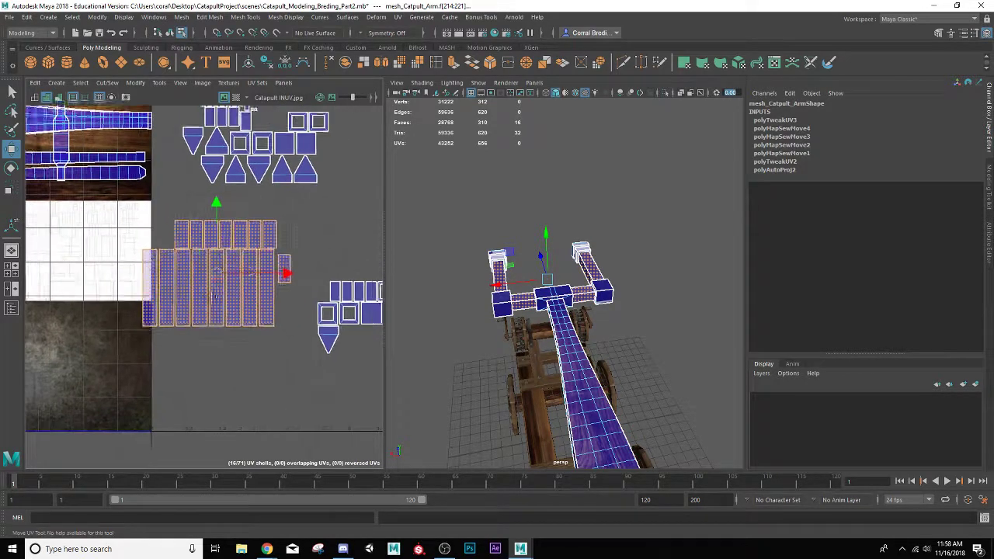
alt+middle_drag(215, 296, 226, 307)
scroll(224, 306, up, 2)
drag(228, 281, 261, 266)
Step: Move and sew the four long strips of one end prong together along their shared edges
right_click(240, 286)
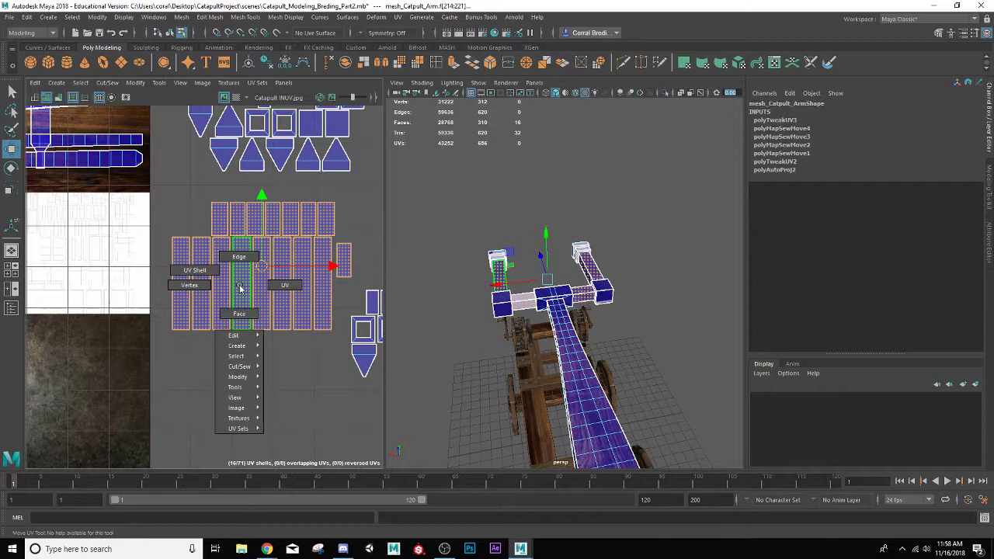
click(239, 257)
click(191, 285)
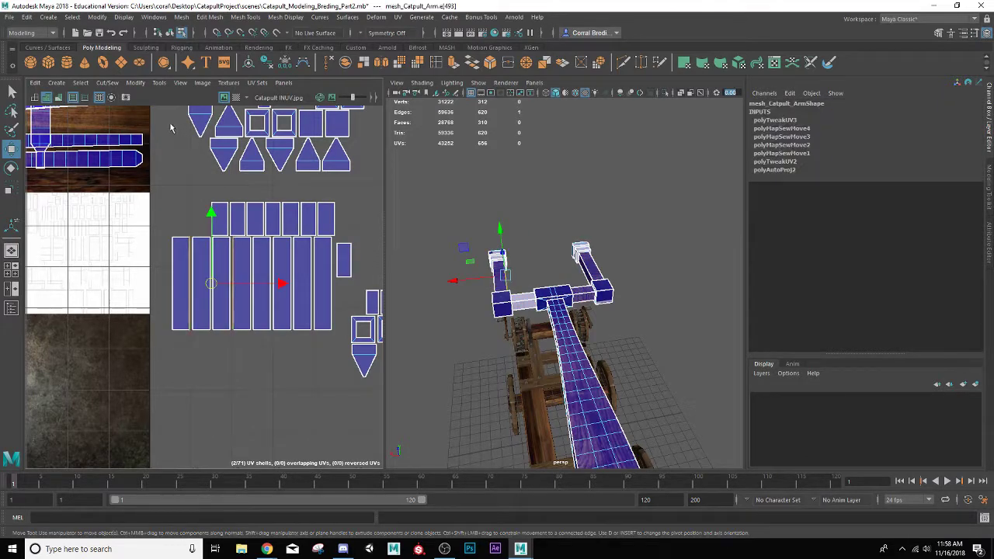
click(107, 82)
click(128, 178)
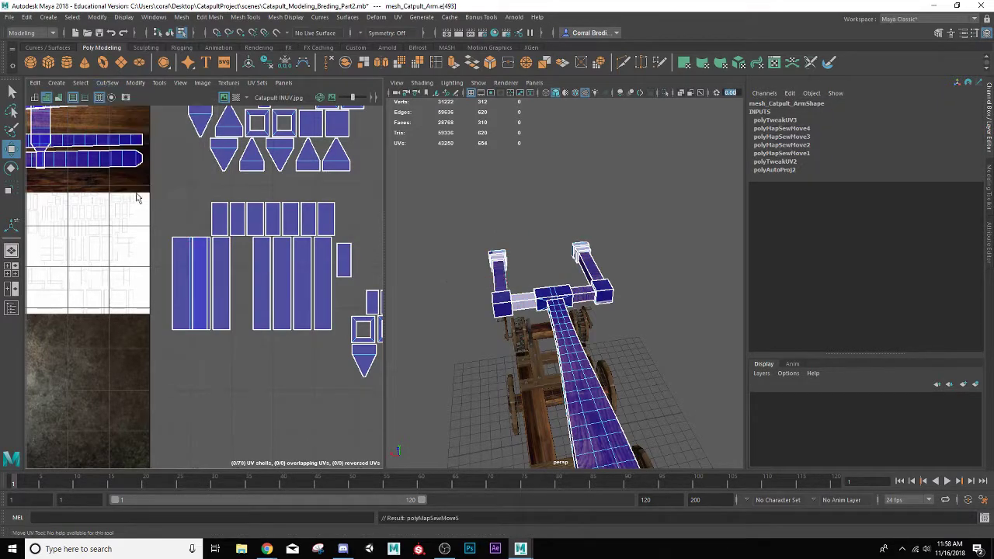
click(174, 293)
key(g)
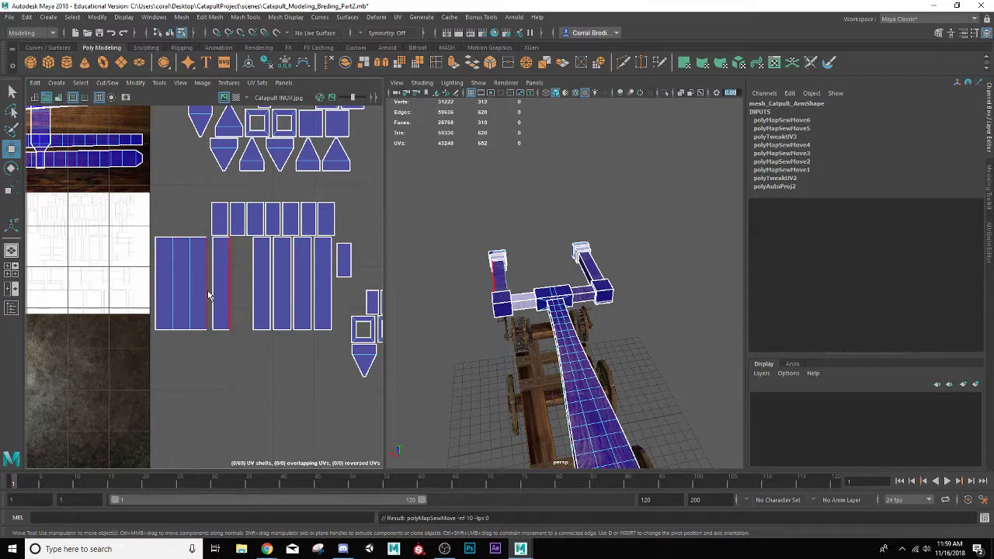
click(208, 295)
key(g)
Step: Move and sew the other end prong's four long strips into a single shell
click(251, 295)
key(g)
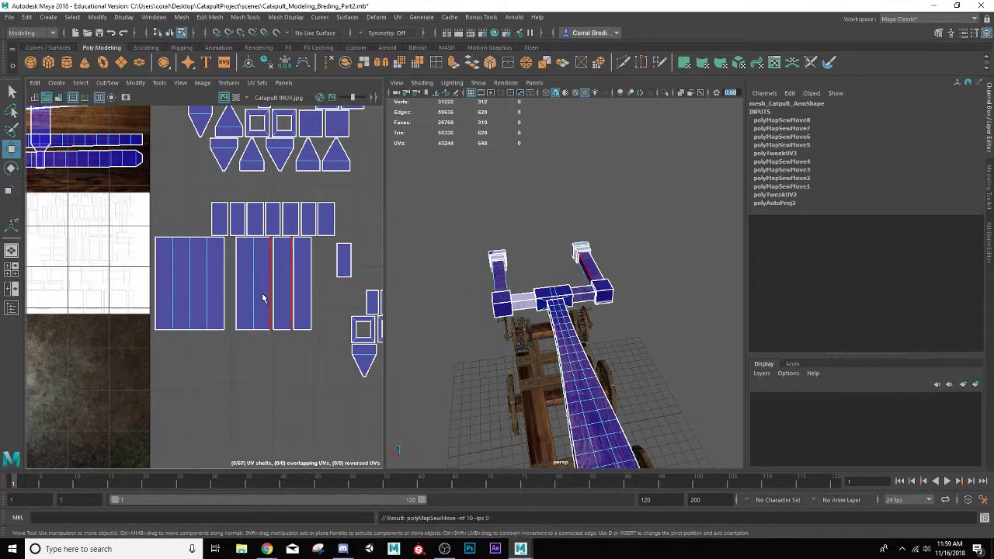
click(270, 299)
key(g)
click(286, 303)
key(g)
Step: Move and sew the four short strips of one crossbar segment together along their shared edges
click(254, 302)
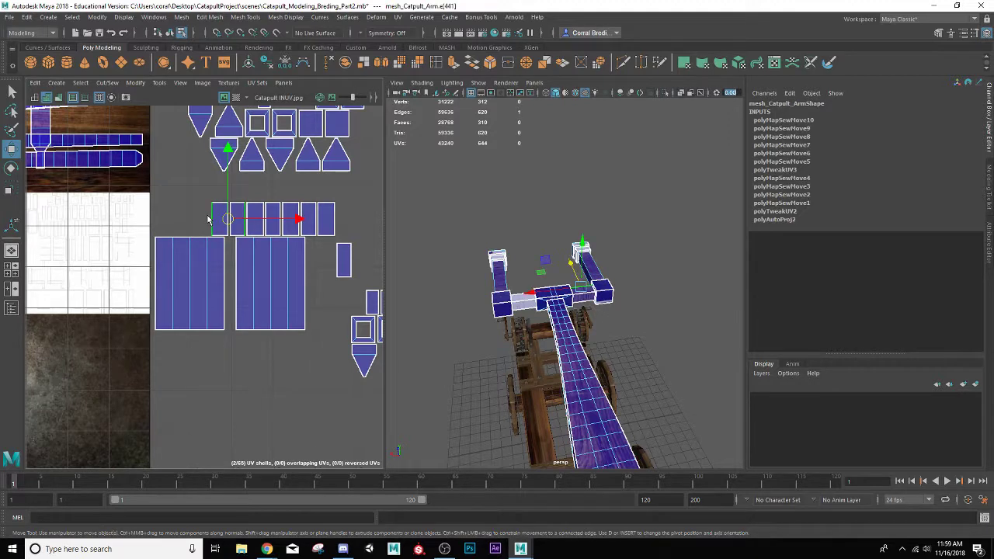
key(g)
click(197, 223)
key(g)
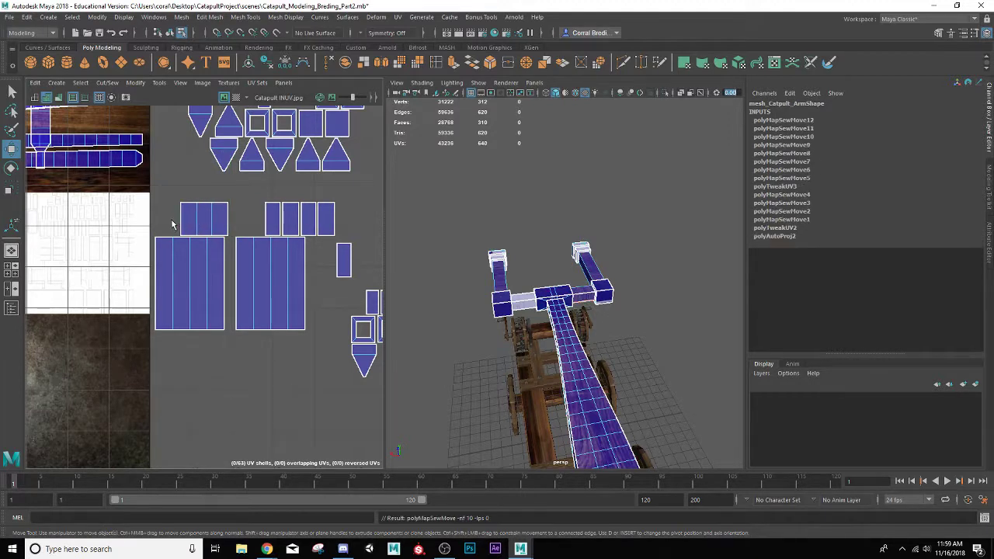
click(174, 223)
key(g)
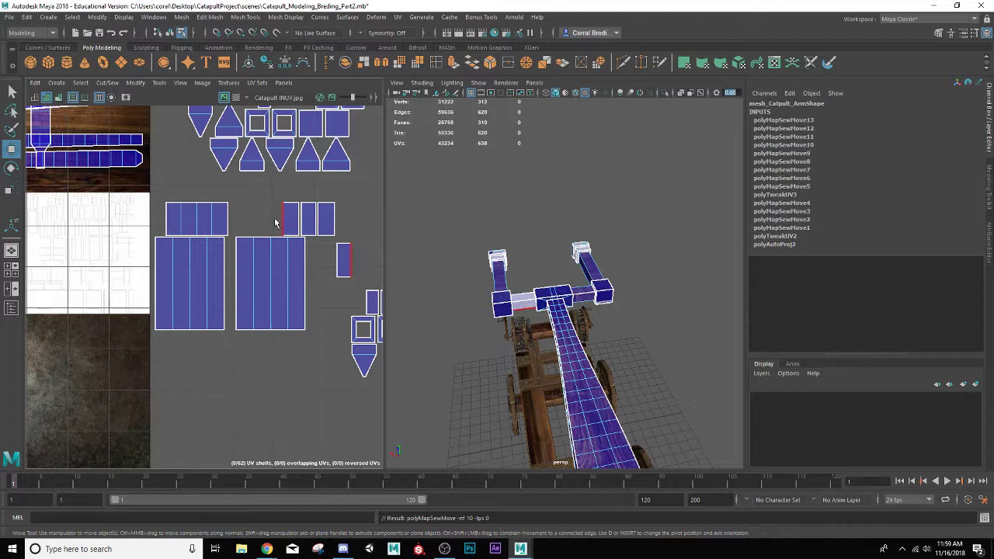
Step: Move and sew the remaining short strips of the other crossbar segment into one shell
click(300, 219)
key(g)
click(316, 220)
key(g)
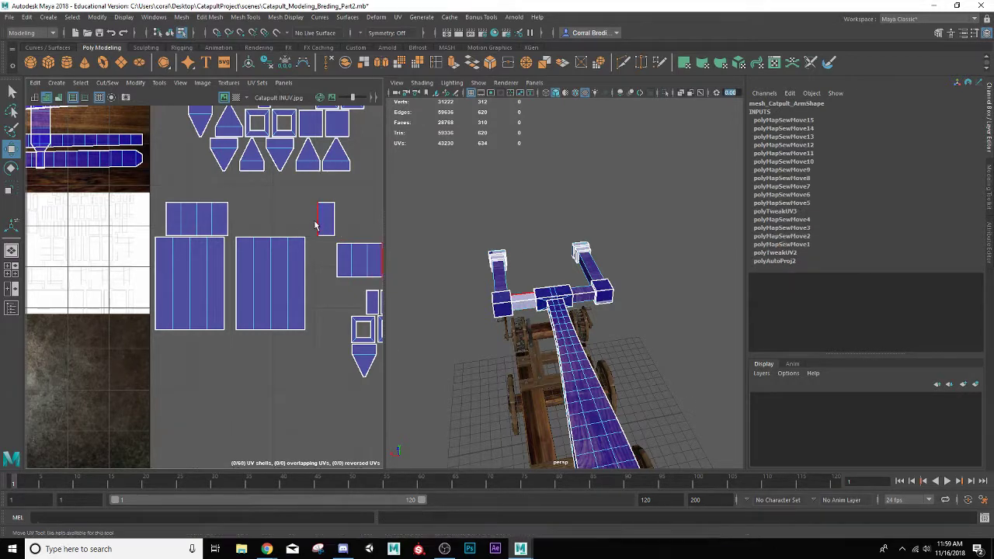
click(353, 255)
Step: Place the last sewn crossbar shell on the reddish-brown wood and check its grain direction on the model
right_drag(354, 256, 344, 259)
click(347, 269)
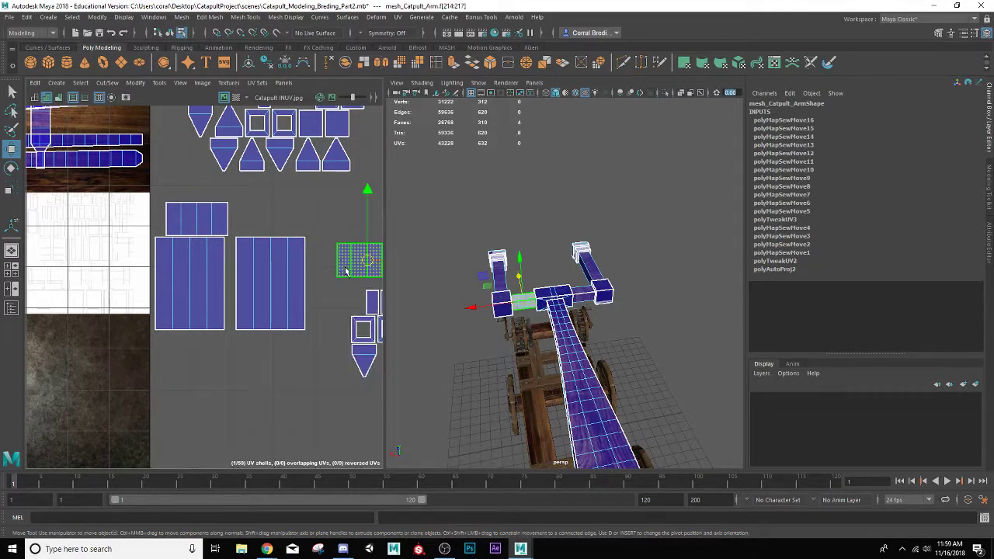
drag(377, 263, 274, 220)
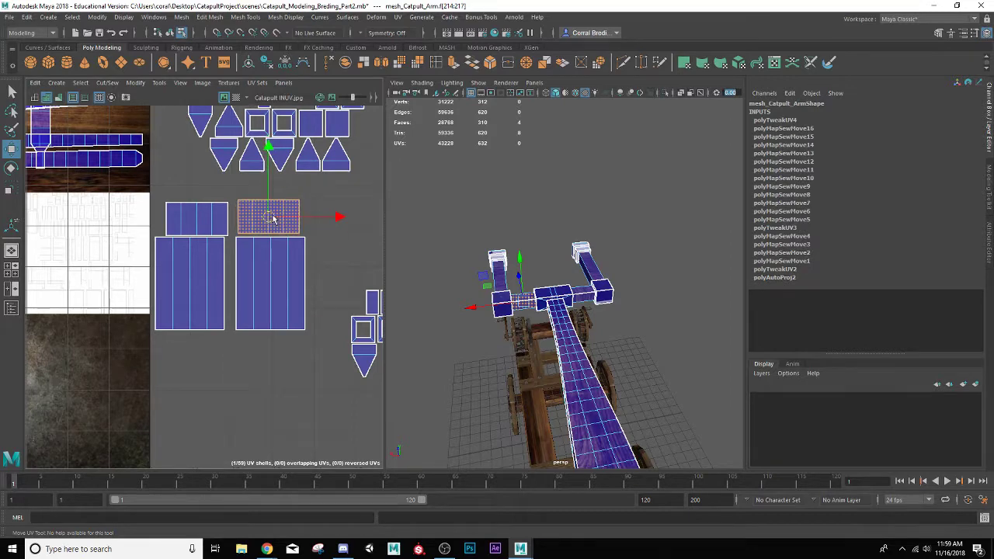
alt+middle_drag(229, 273, 312, 318)
drag(342, 254, 152, 178)
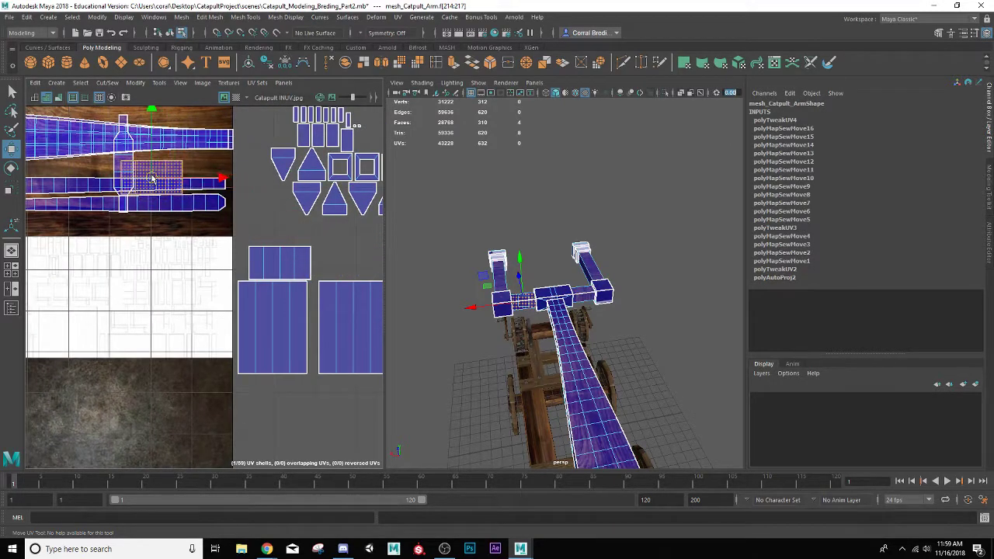
scroll(556, 318, up, 10)
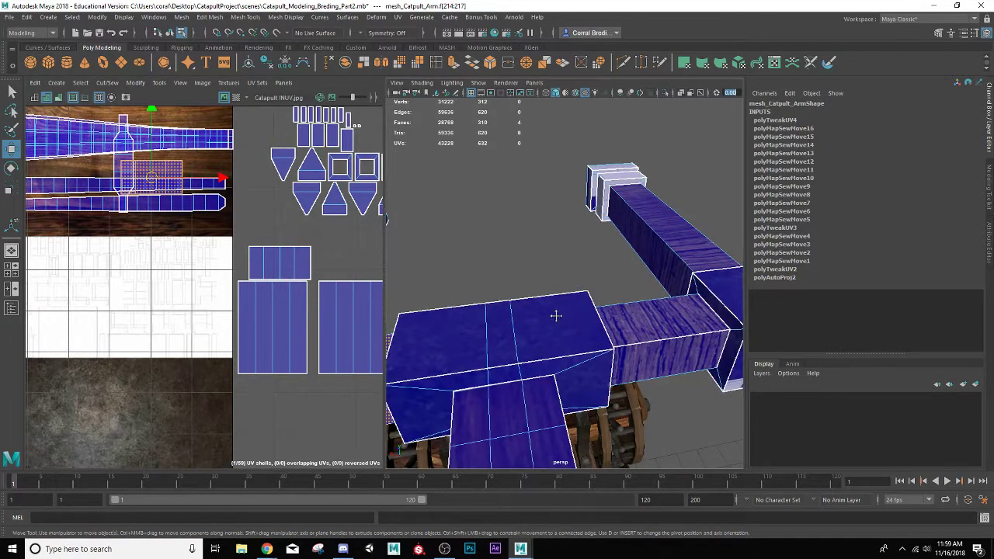
alt+middle_drag(554, 317, 673, 275)
right_drag(584, 313, 598, 237)
click(598, 237)
scroll(335, 301, down, 4)
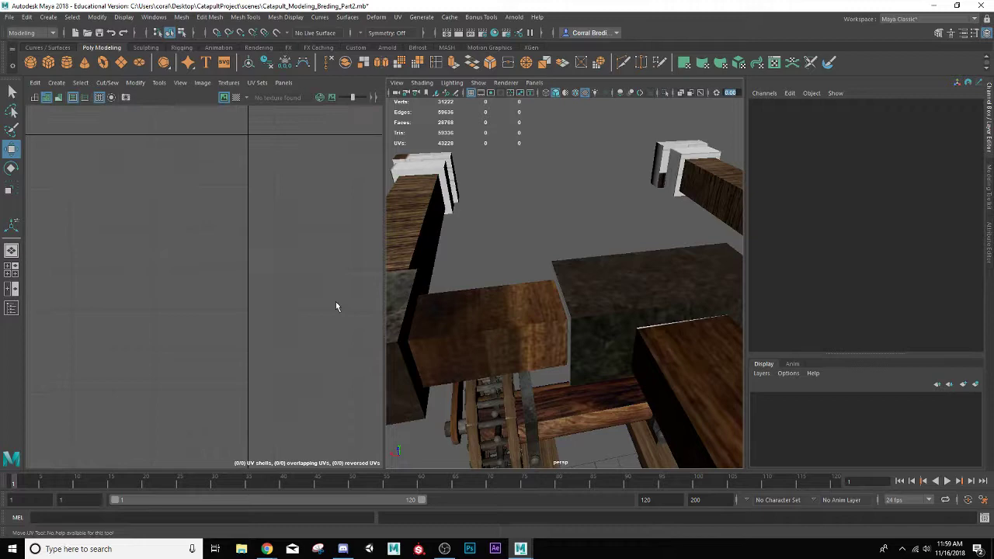
Step: Rotate the placed crossbar shell a quarter turn so the wood grain runs along the segment
alt+middle_drag(242, 286, 313, 422)
scroll(312, 406, down, 4)
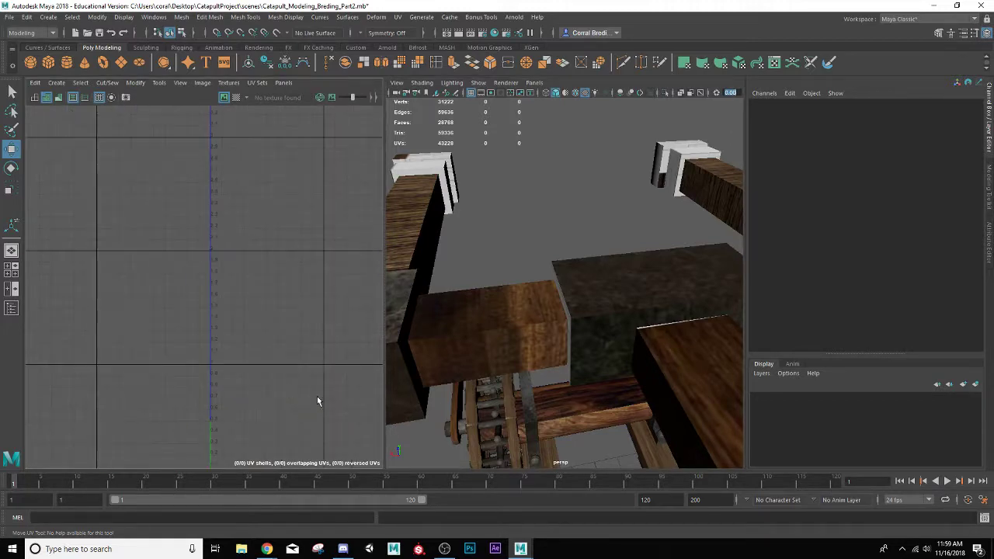
click(493, 355)
scroll(324, 392, up, 3)
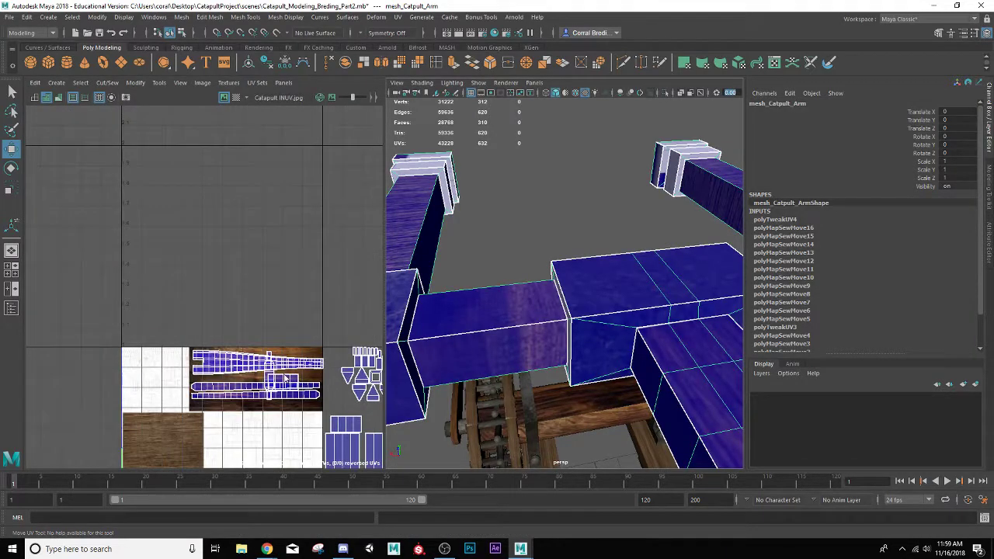
right_drag(285, 379, 265, 362)
click(288, 382)
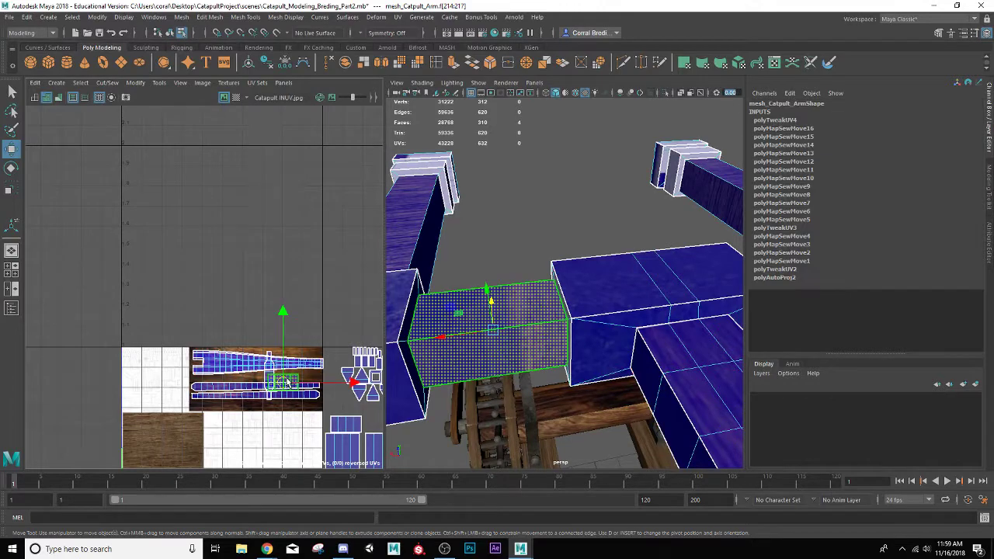
key(e)
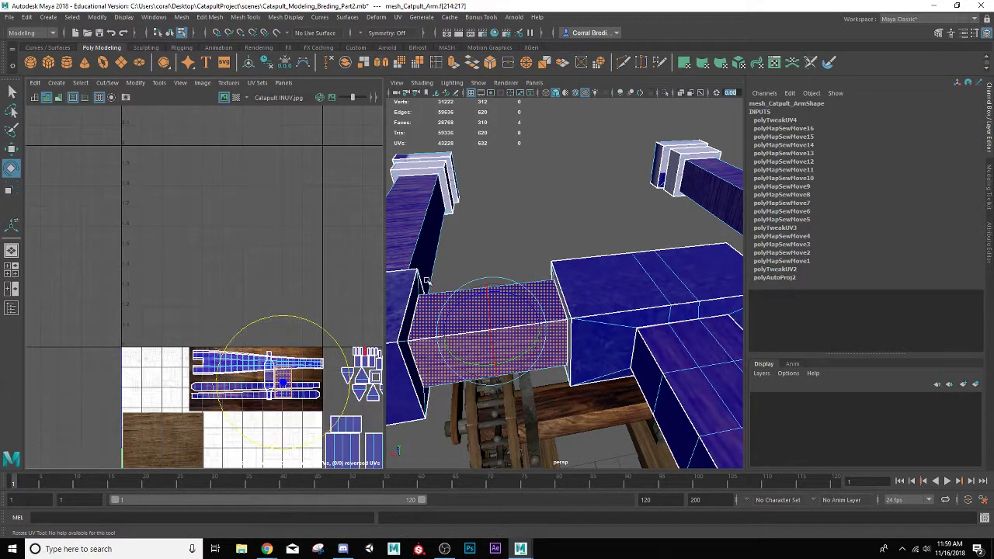
right_drag(600, 288, 616, 232)
click(610, 224)
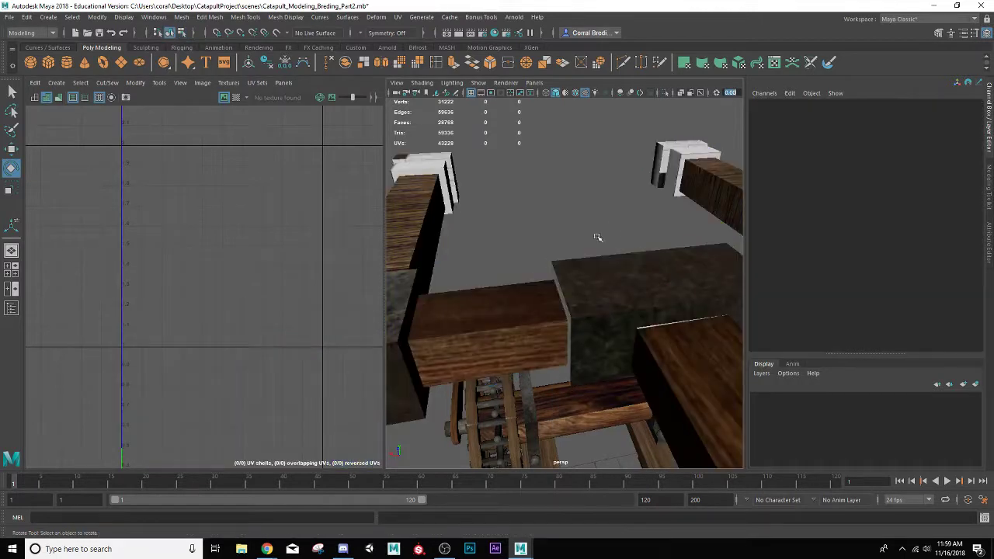
Step: Select both sewn crossbar shells and scale them up together
click(530, 299)
right_drag(289, 374, 269, 362)
click(283, 377)
alt+middle_drag(286, 407, 237, 303)
click(287, 334)
shift+click(311, 326)
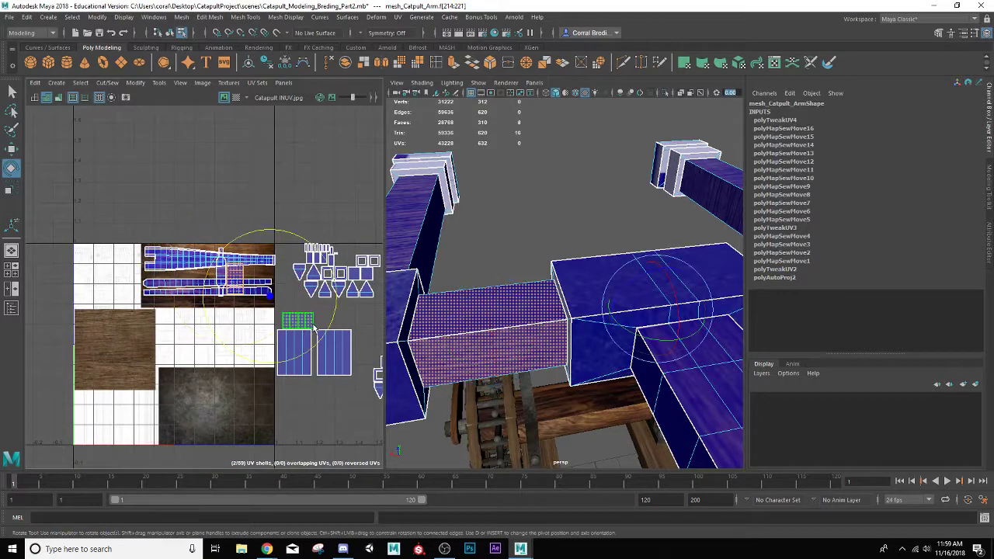
key(f)
key(ctrl+z)
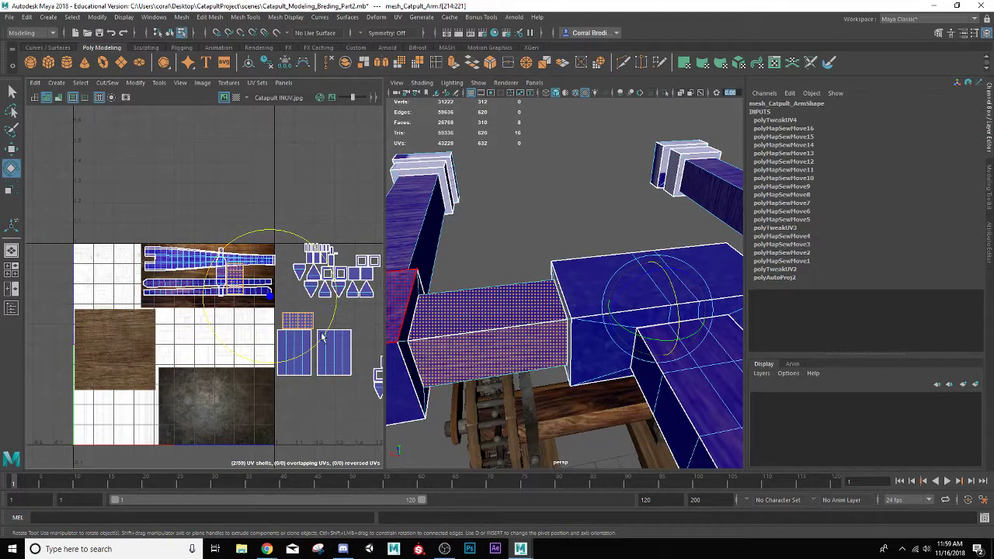
key(r)
drag(270, 298, 312, 298)
Step: Move the second crossbar shell onto the reddish-brown wood, rotate it a quarter turn and align it over the first one
key(w)
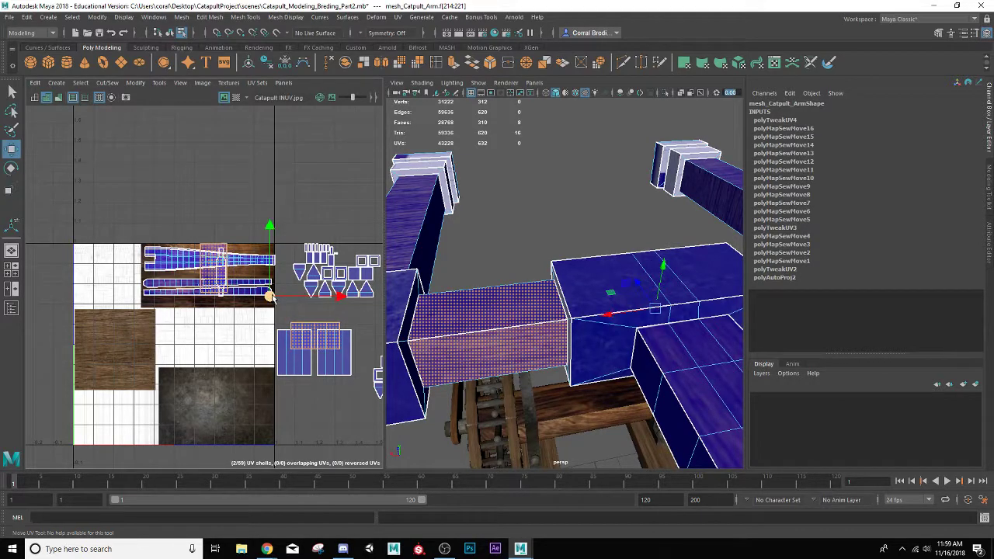
click(318, 342)
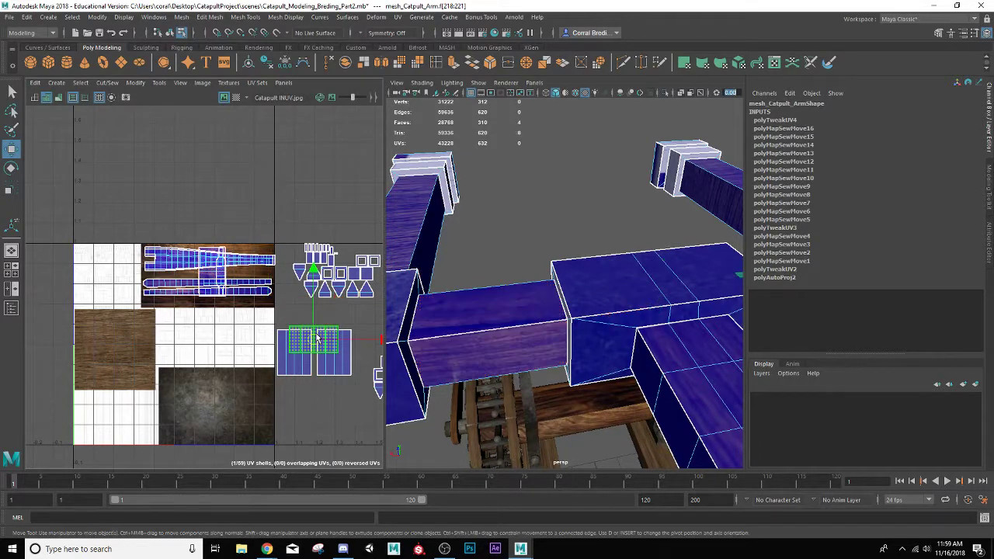
drag(315, 340, 219, 265)
key(e)
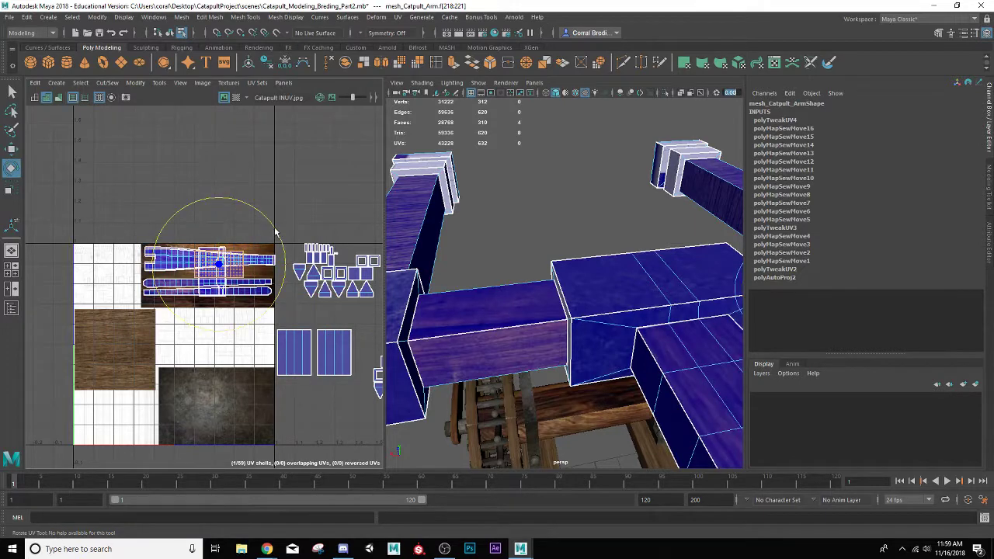
mouse_move(272, 227)
mouse_down()
mouse_move(268, 300)
mouse_move(248, 307)
mouse_move(269, 306)
mouse_up()
key(w)
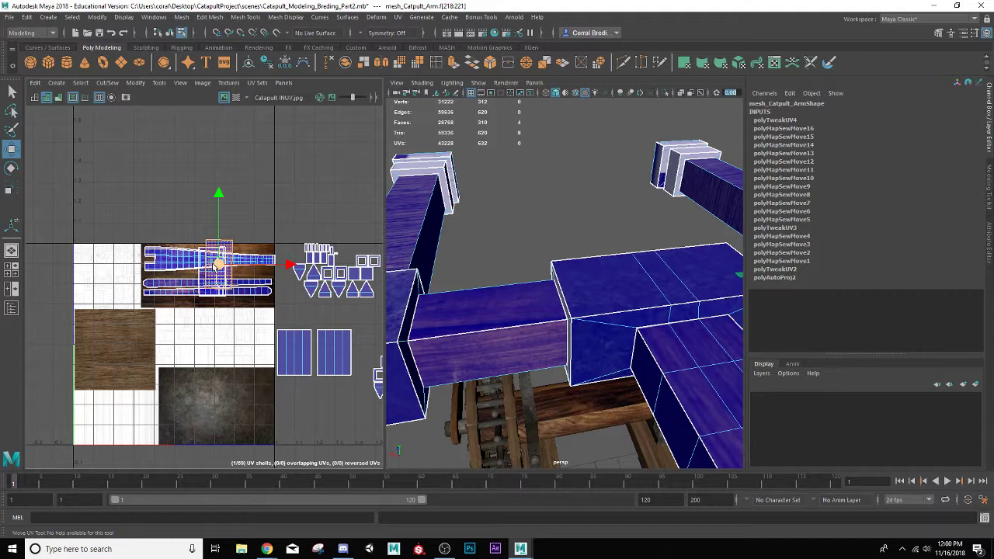
drag(220, 264, 206, 272)
right_drag(567, 294, 589, 233)
click(589, 238)
scroll(589, 241, down, 5)
alt+drag(589, 241, 602, 279)
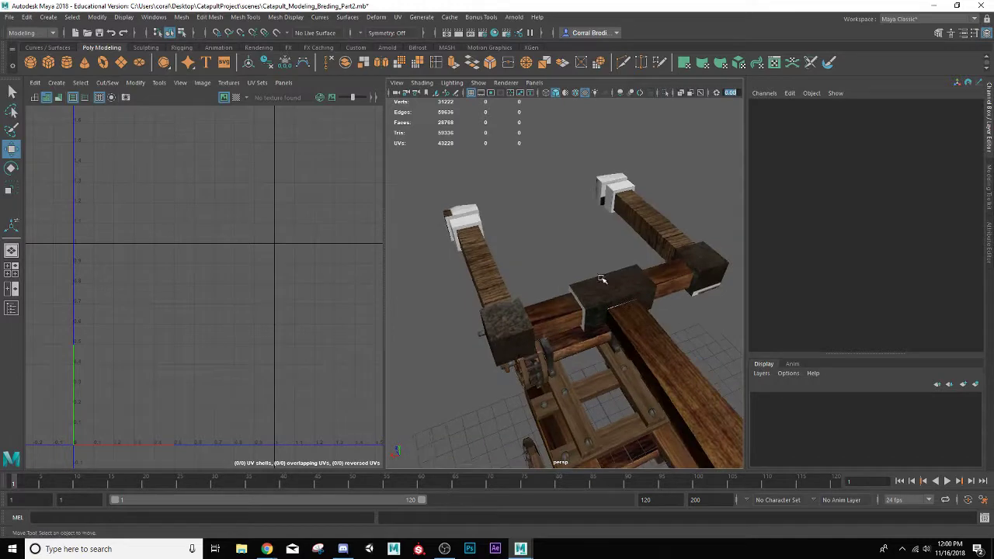
Step: Move both long side-beam shells onto the reddish-brown wood together and rotate them a quarter turn
click(494, 280)
right_drag(293, 361, 279, 351)
click(300, 356)
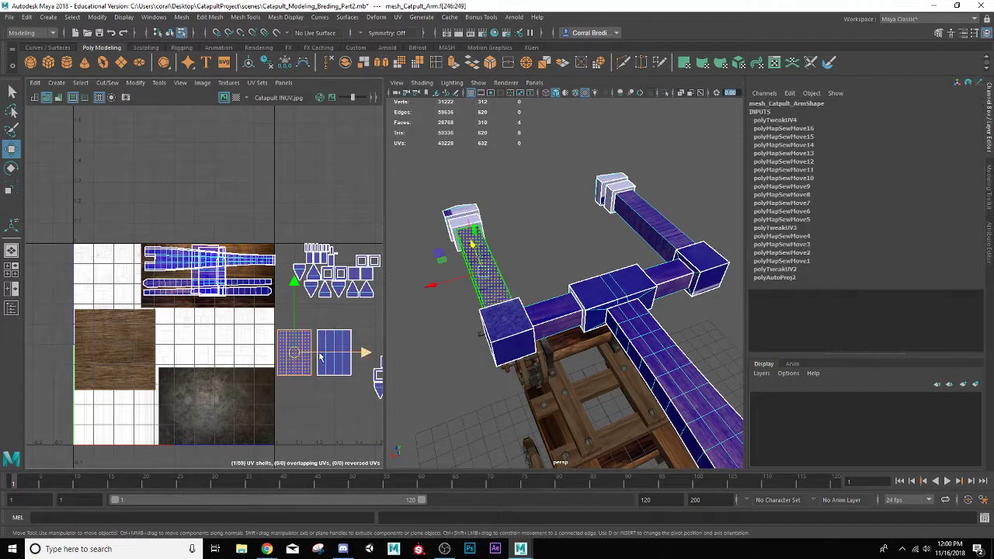
shift+click(328, 362)
drag(314, 358, 210, 284)
key(e)
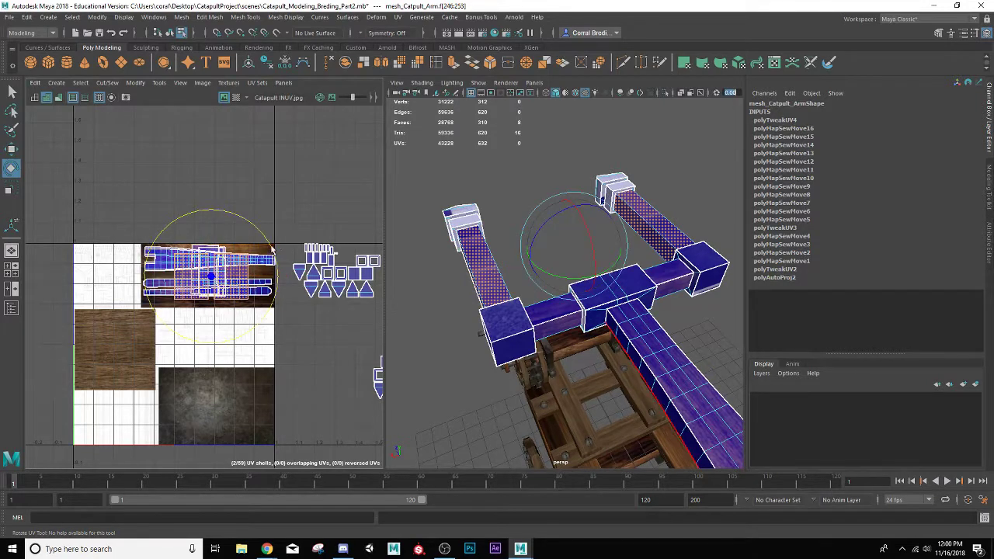
drag(267, 244, 237, 317)
Step: Shift the beam shell that overhangs the reddish-brown wood up inside it and check the wood grain on the model
key(w)
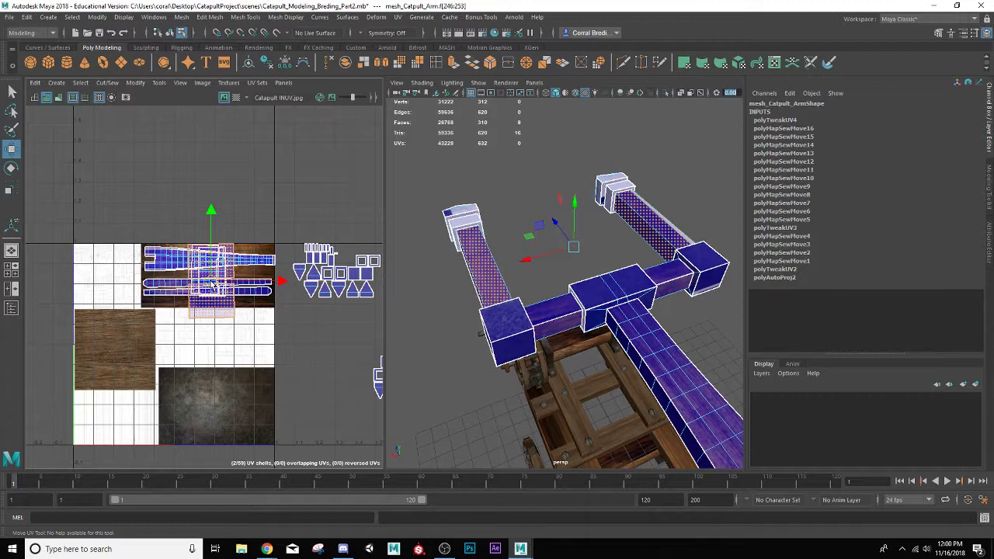
click(210, 314)
drag(211, 300, 214, 268)
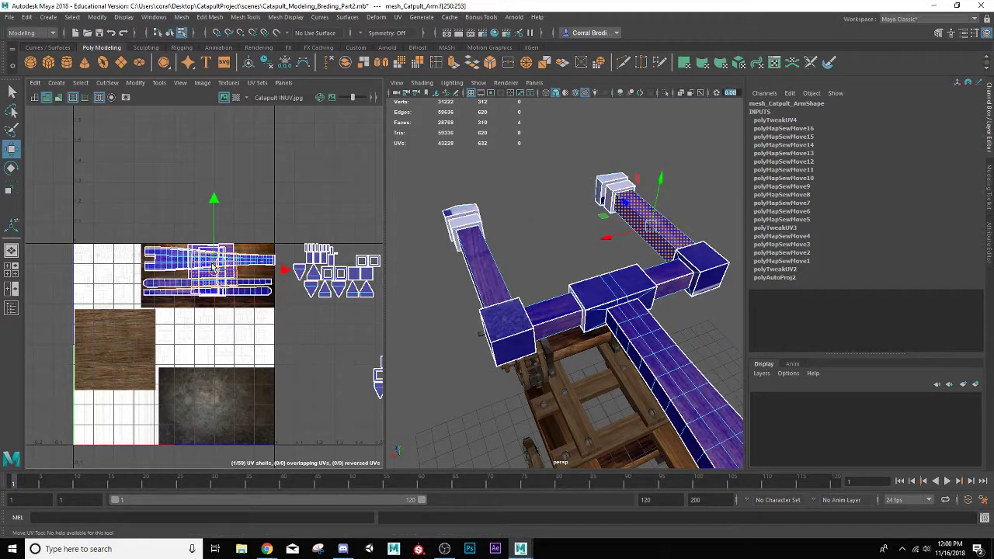
click(235, 251)
click(226, 250)
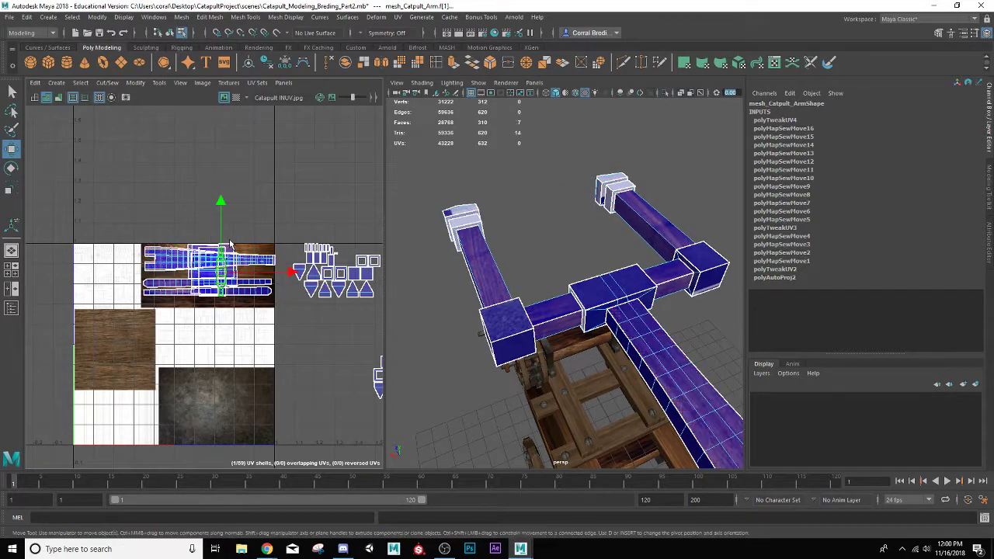
scroll(231, 250, up, 4)
click(203, 265)
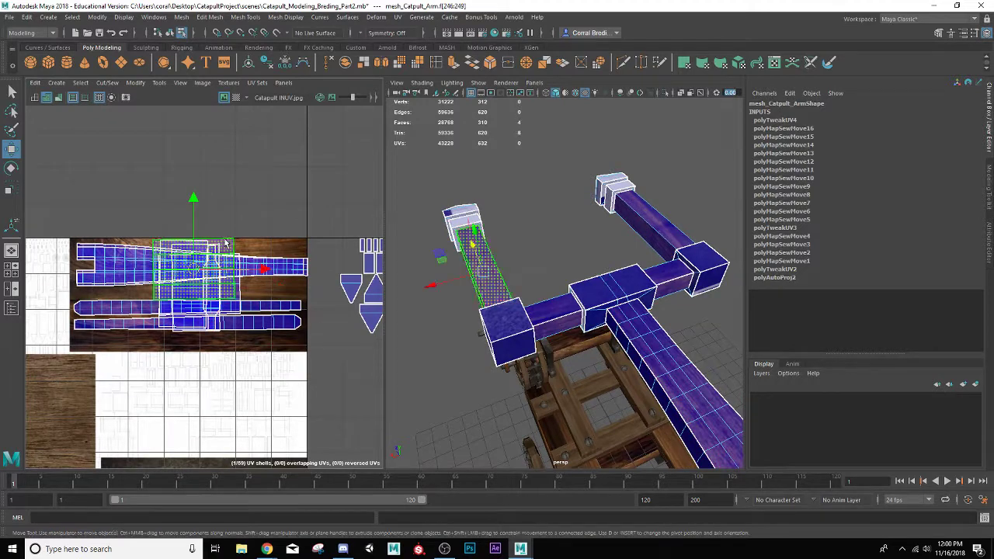
right_click(493, 297)
right_drag(493, 297, 542, 237)
click(540, 249)
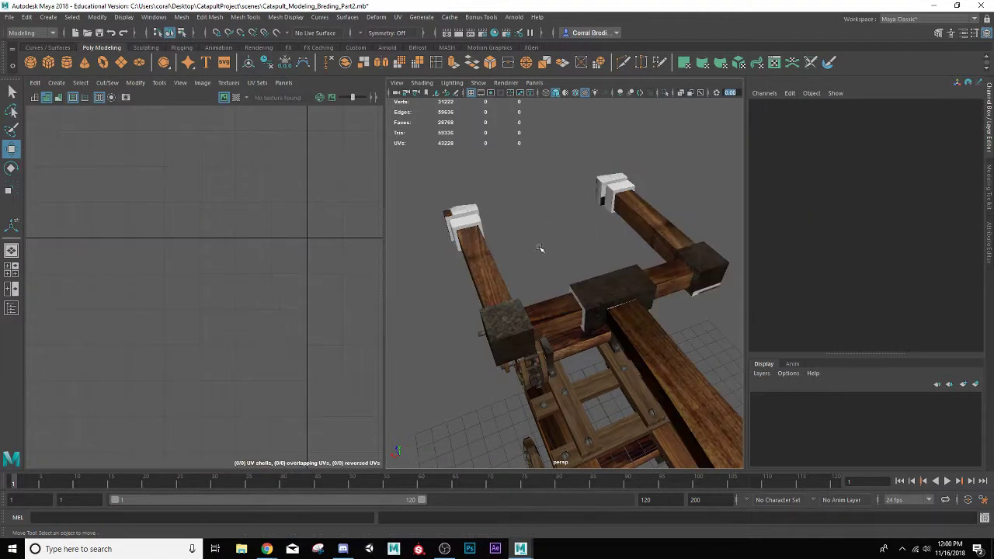
Step: Sew the first two pointed shells of one prong tip together along a slanted edge with Move and Sew
mouse_move(565, 283)
alt+mouse_down()
mouse_move(634, 261)
mouse_move(534, 275)
mouse_move(568, 279)
alt+mouse_up()
click(580, 284)
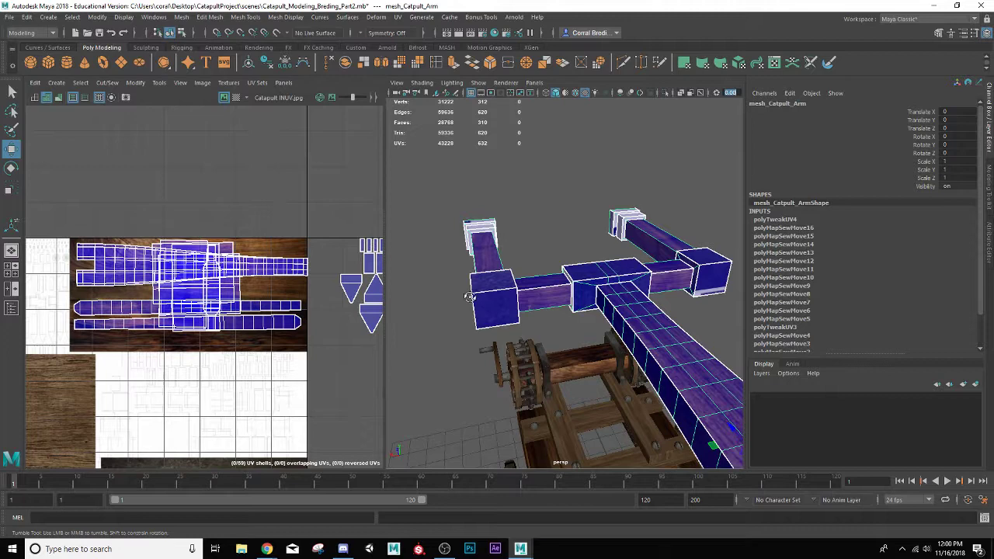
alt+drag(431, 274, 569, 323)
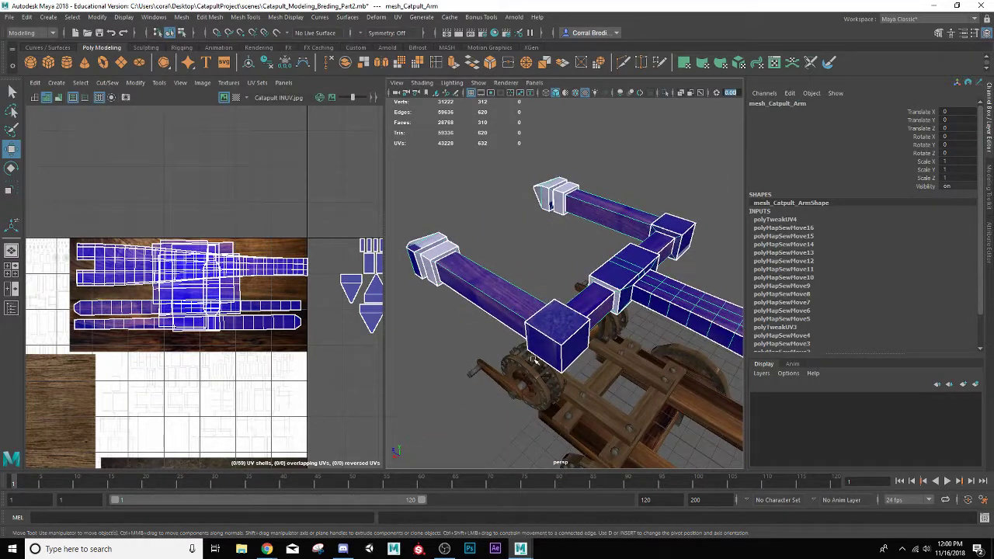
alt+middle_drag(248, 316, 163, 269)
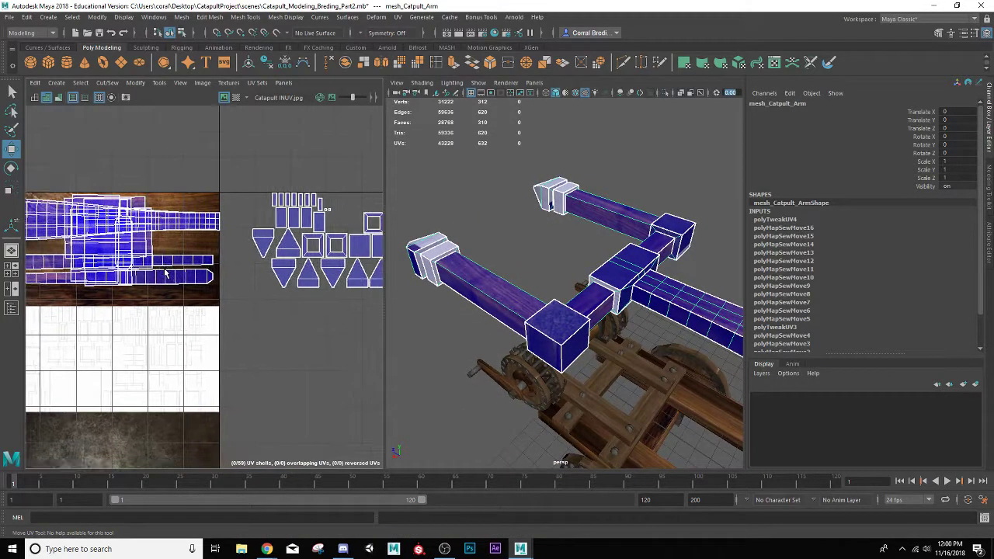
scroll(218, 268, up, 4)
right_drag(327, 285, 326, 257)
click(324, 290)
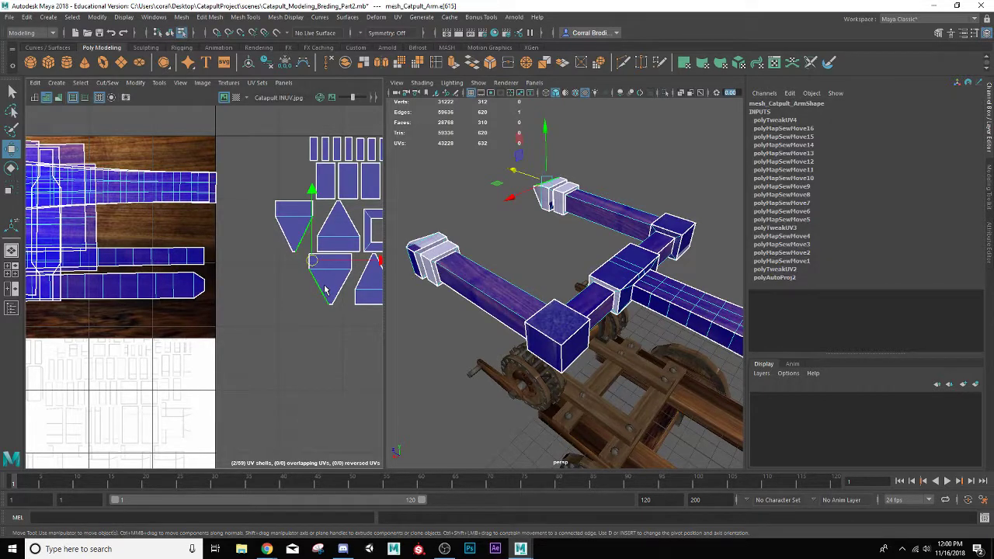
click(107, 83)
click(187, 179)
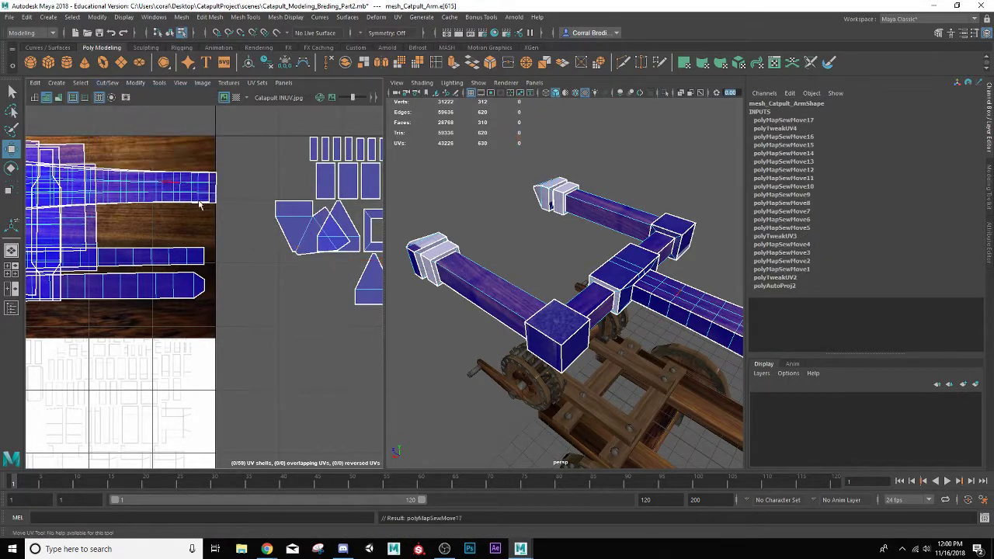
Step: Repeat Move and Sew on the neighbouring slanted edges to attach the tip's two remaining pointed side shells
click(286, 245)
key(g)
click(285, 253)
key(g)
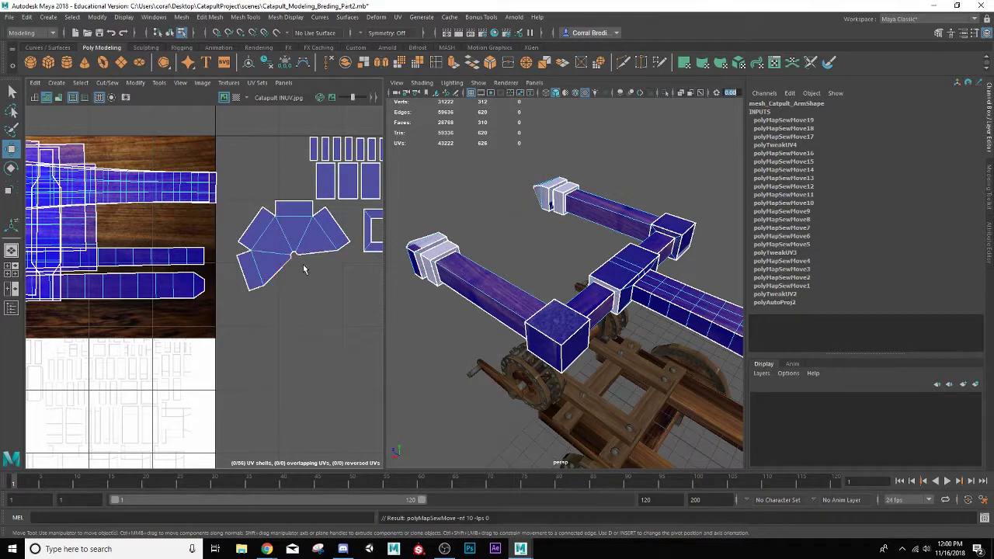
Step: Sew the square frame shell onto the outer edge of the fan-shaped tip shell with Move and Sew
right_drag(301, 250, 255, 230)
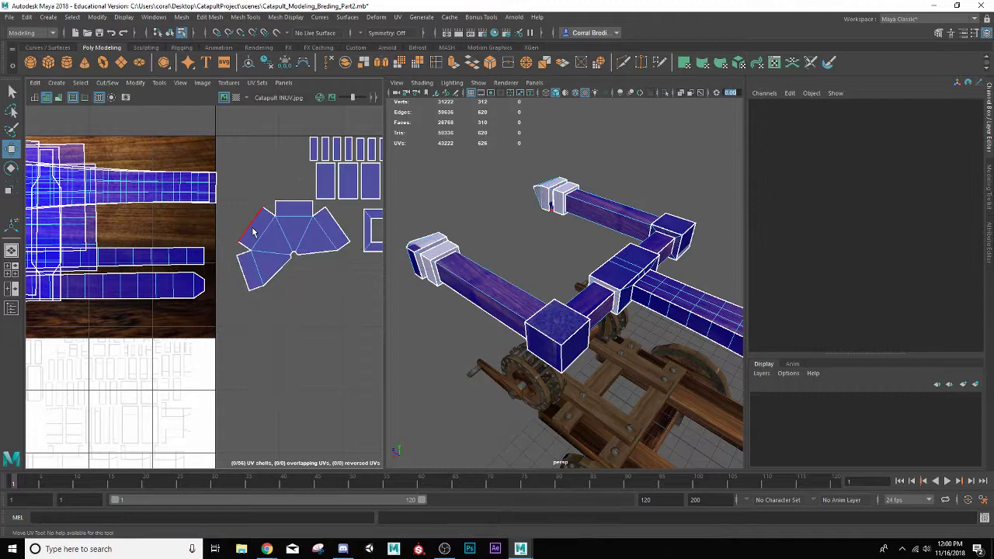
click(252, 232)
click(107, 82)
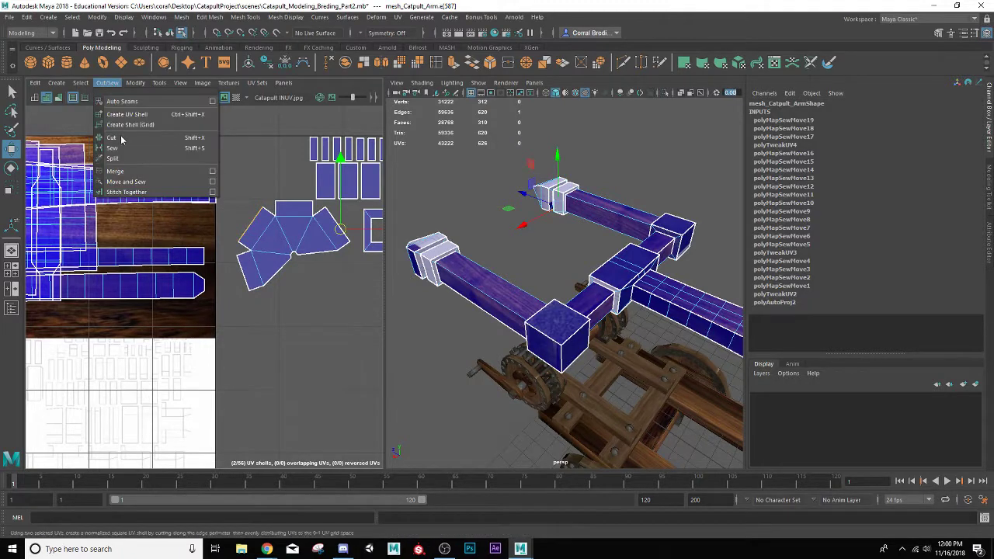
click(127, 182)
Step: Move the sewn tip shell onto the dark metal area, scale it up and position it within that area
right_drag(261, 236, 239, 223)
click(247, 238)
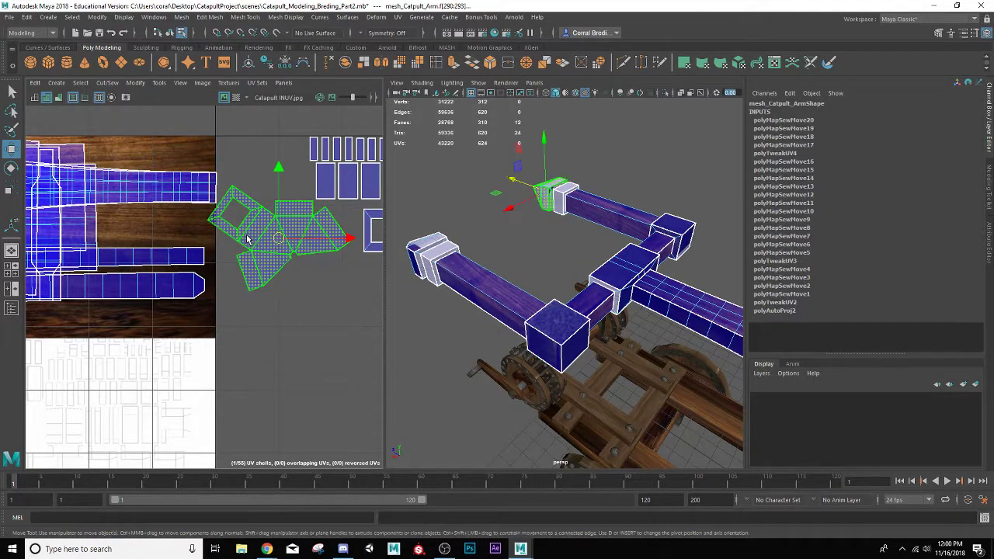
scroll(247, 238, down, 3)
scroll(247, 239, down, 1)
alt+middle_drag(275, 323, 253, 244)
scroll(253, 244, up, 1)
scroll(252, 243, down, 3)
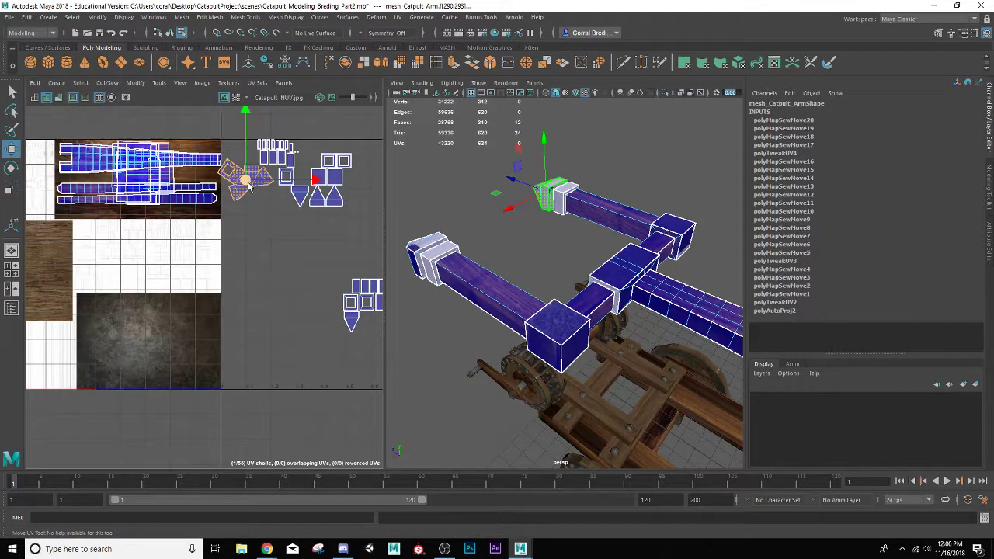
drag(244, 193, 230, 334)
key(r)
key(w)
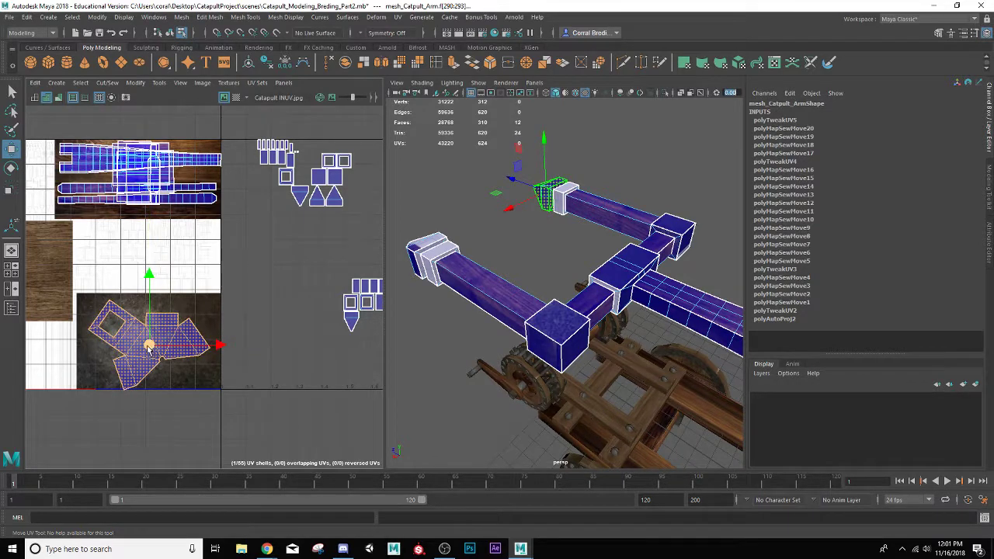
drag(149, 350, 142, 347)
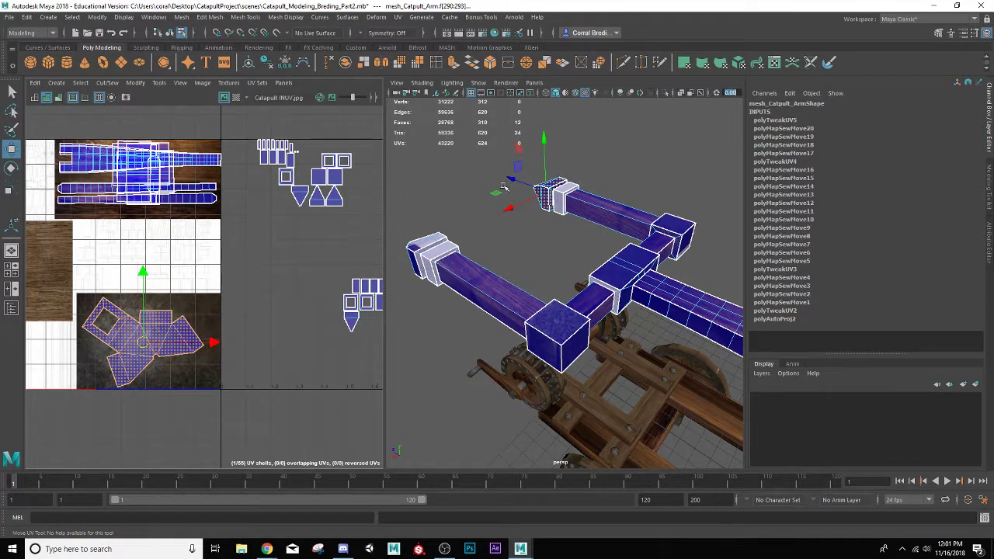
Step: Examine the metal texture on the prong tip from the side and along its edges
right_drag(557, 198, 585, 177)
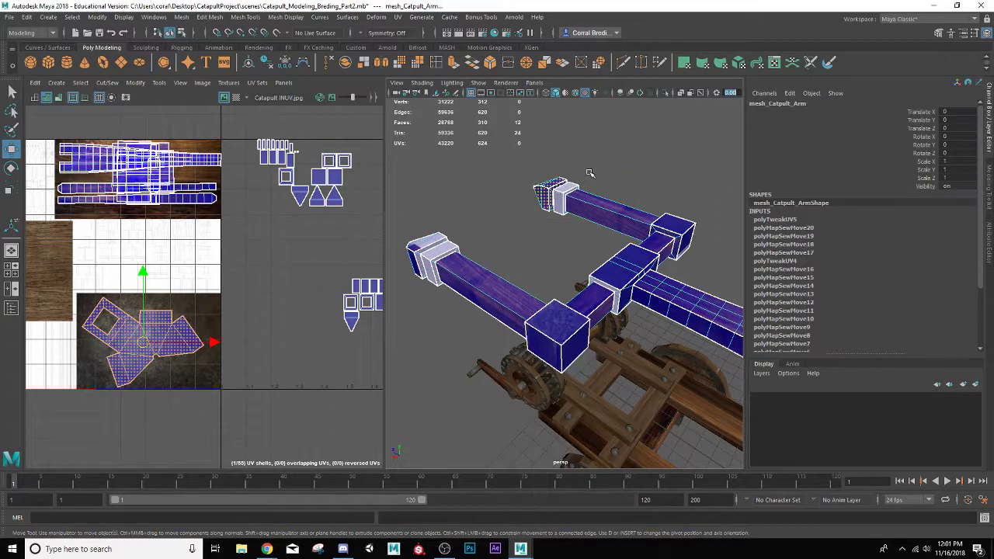
click(589, 173)
alt+drag(533, 195, 759, 177)
alt+drag(626, 251, 615, 262)
alt+drag(616, 299, 641, 311)
right_drag(664, 299, 693, 240)
click(673, 284)
Step: Sew the split edges meeting at the point of the placed tip shell with Move and Sew
right_drag(154, 344, 151, 322)
scroll(152, 335, up, 3)
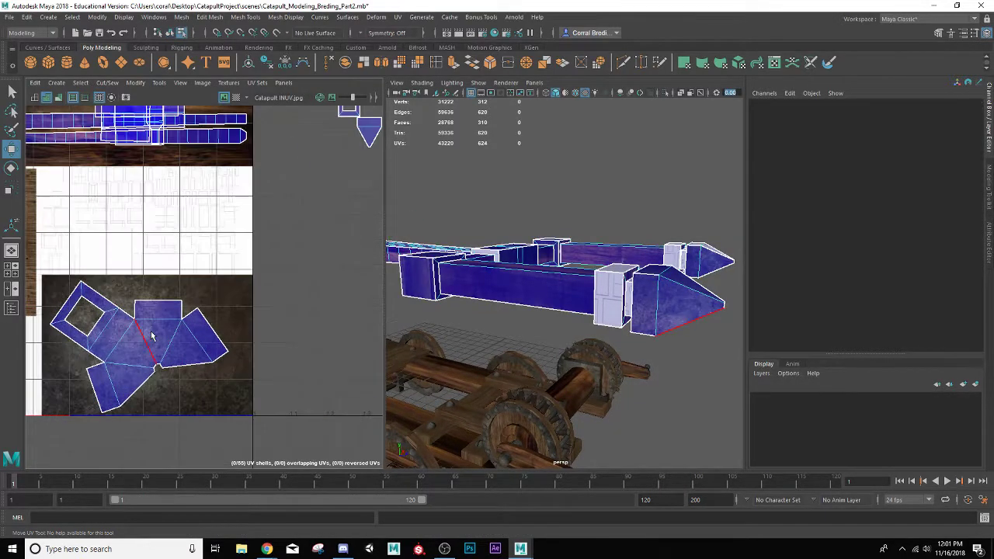
click(161, 372)
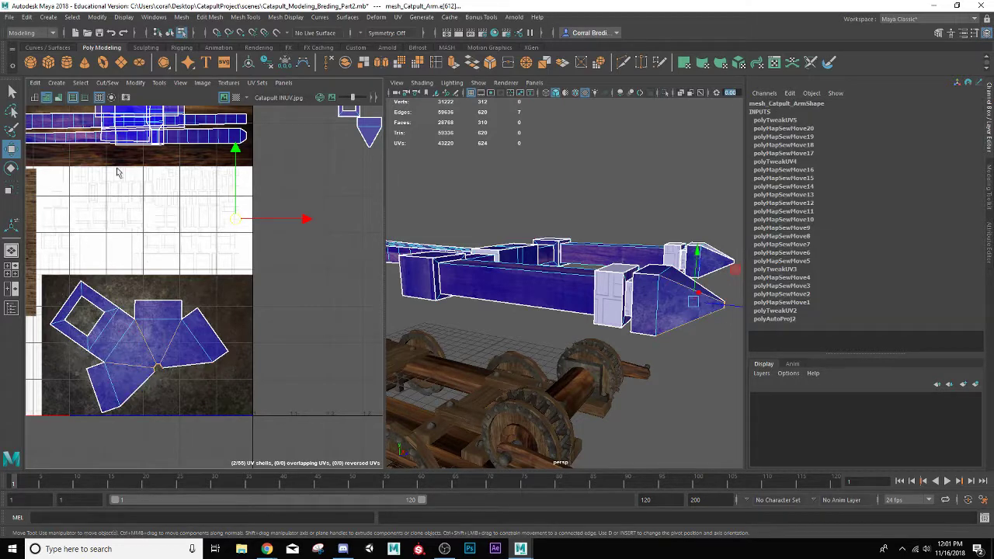
click(108, 83)
click(136, 182)
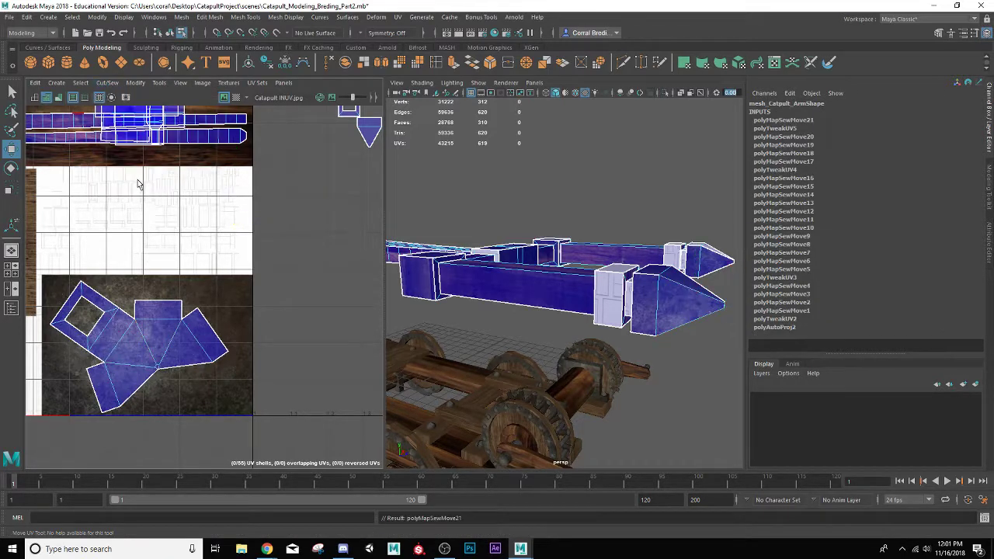
Step: Select the other prong tip's shells, move them to the empty space below the texture, scale them up and bring the stray tiny shell beside them
alt+drag(571, 299, 570, 320)
click(624, 343)
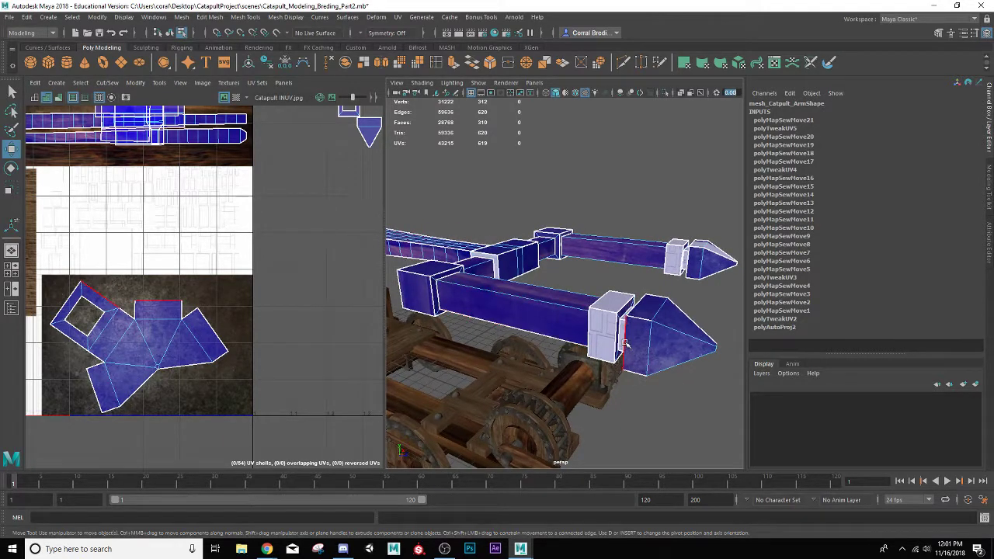
alt+drag(625, 343, 640, 319)
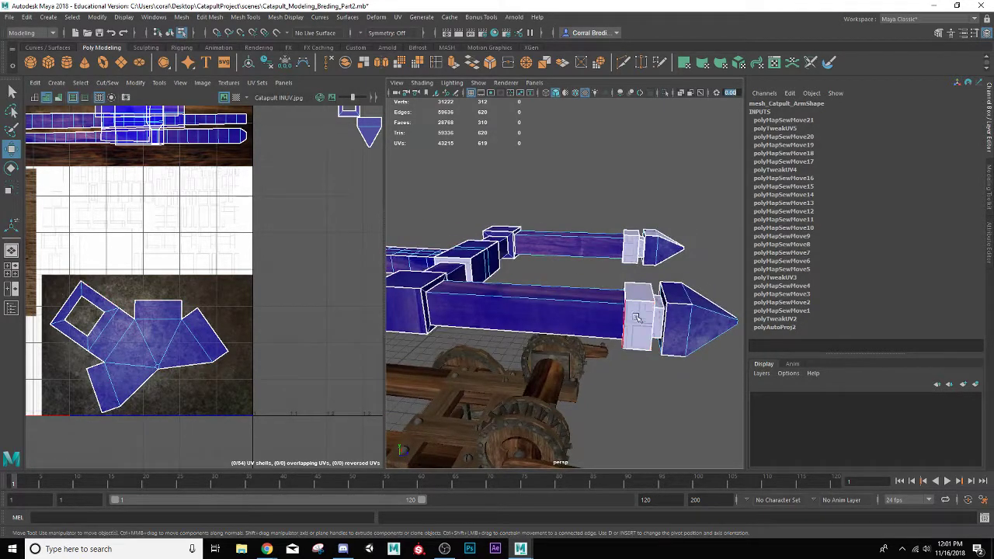
right_drag(136, 331, 117, 313)
scroll(118, 312, down, 5)
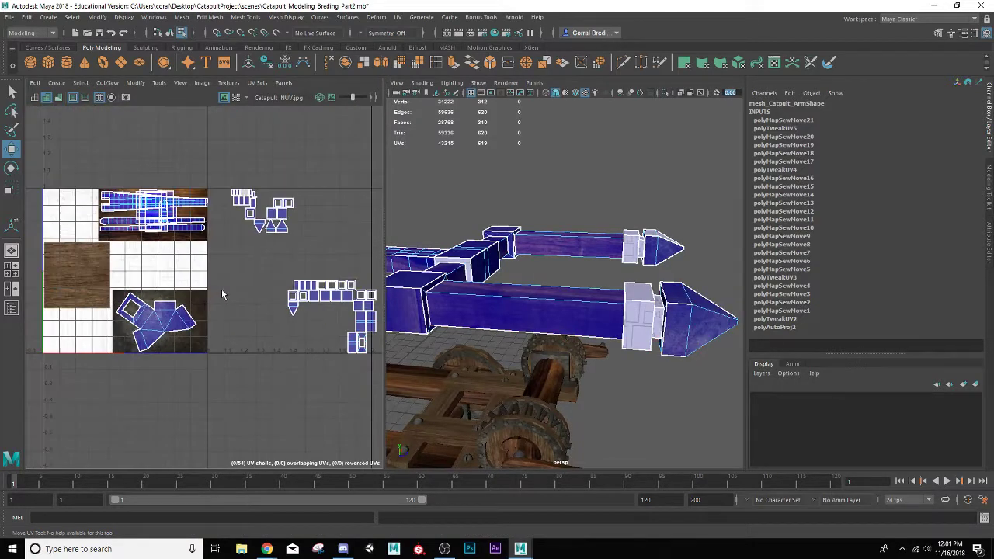
click(468, 249)
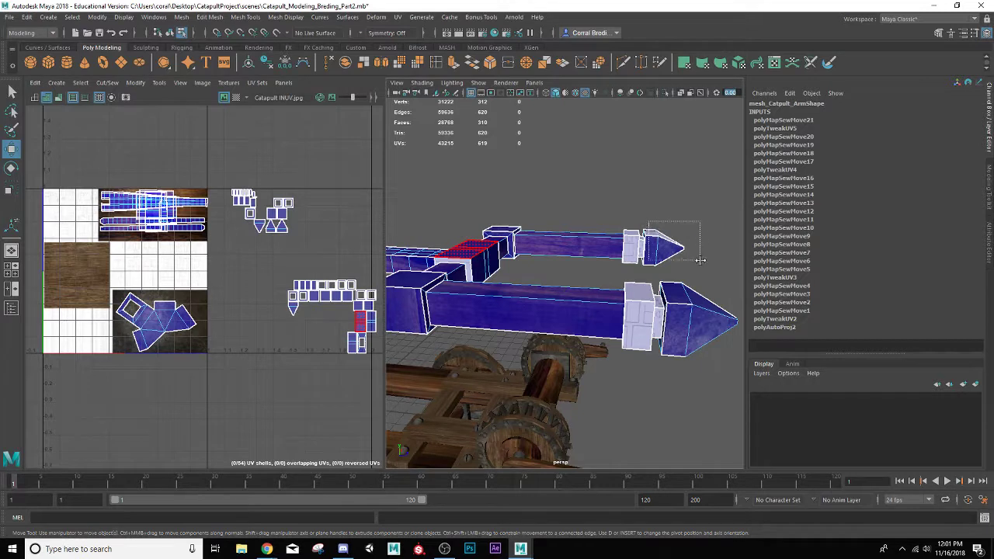
click(661, 245)
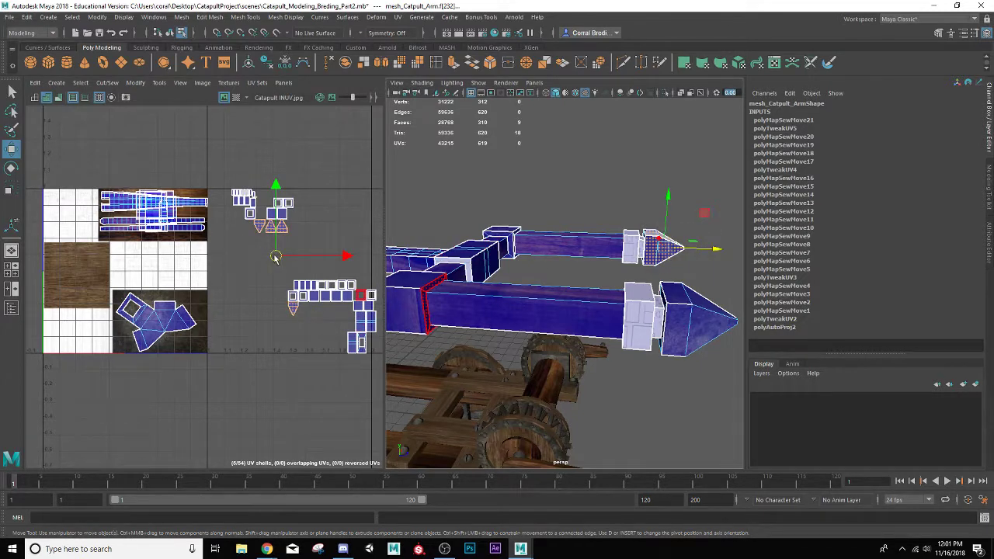
drag(276, 258, 292, 358)
key(r)
key(w)
drag(230, 395, 259, 426)
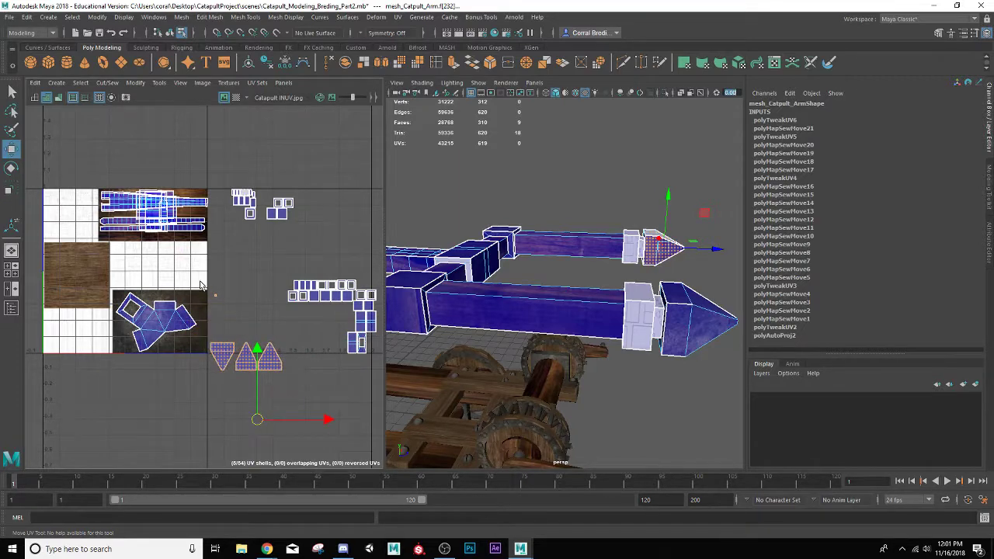
drag(211, 285, 226, 393)
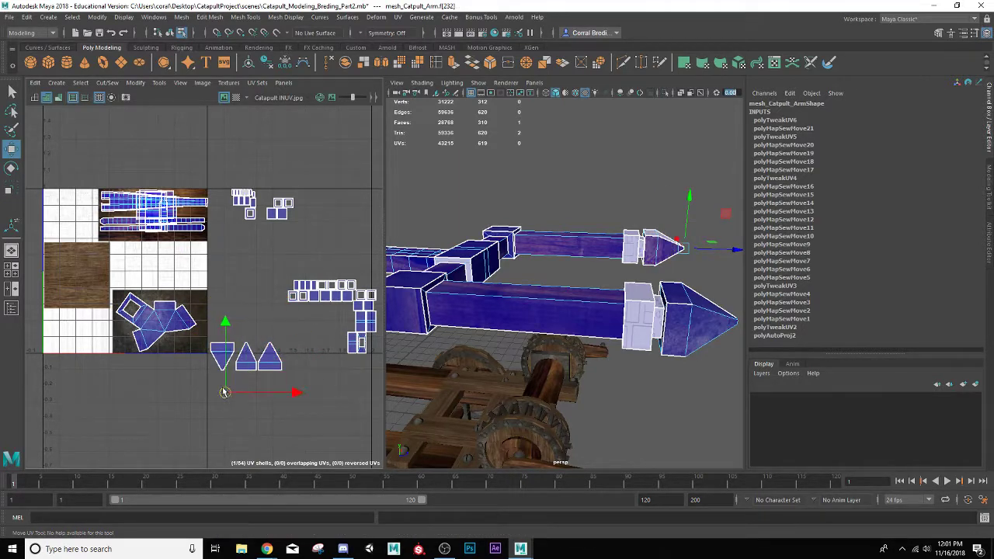
Step: Sew the second prong tip's pointed side shells into one shell with repeated Move and Sew along their slanted edges
scroll(187, 355, up, 4)
right_click(214, 360)
right_drag(215, 363, 214, 331)
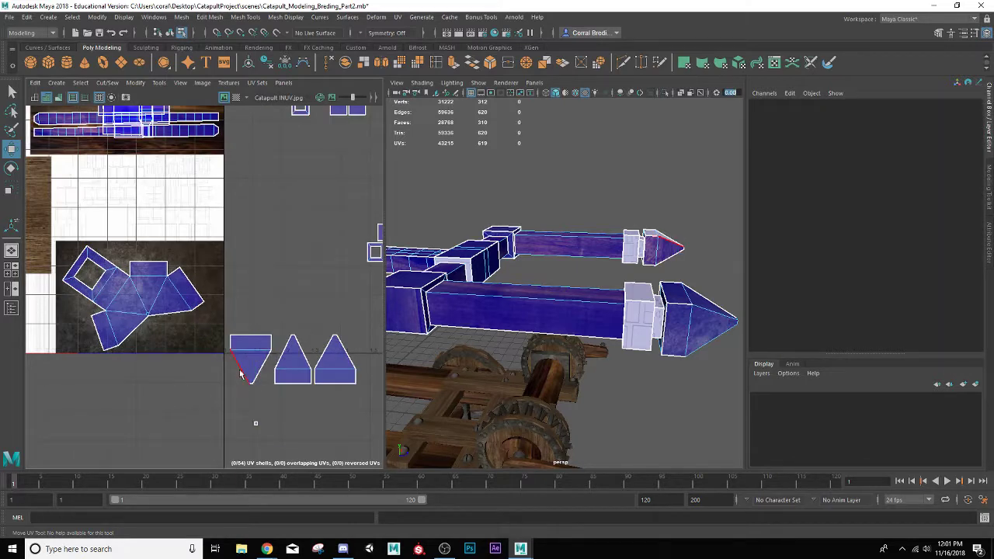
click(241, 376)
click(107, 82)
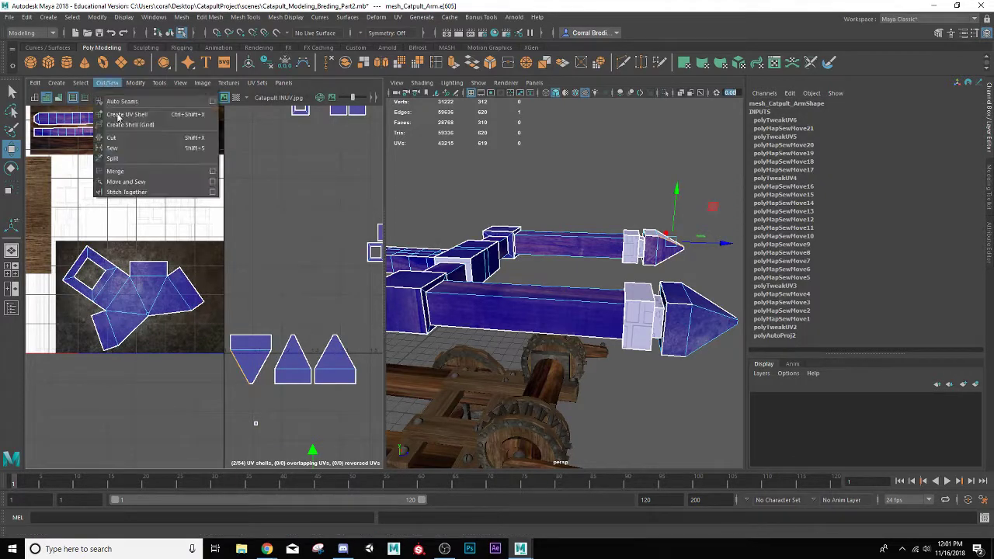
click(128, 182)
click(278, 364)
key(g)
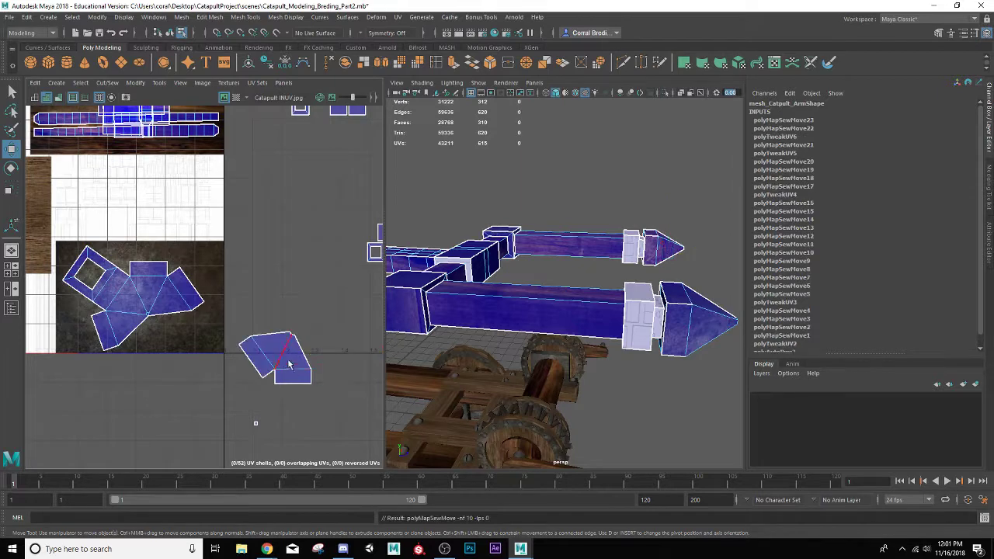
key(g)
key(a)
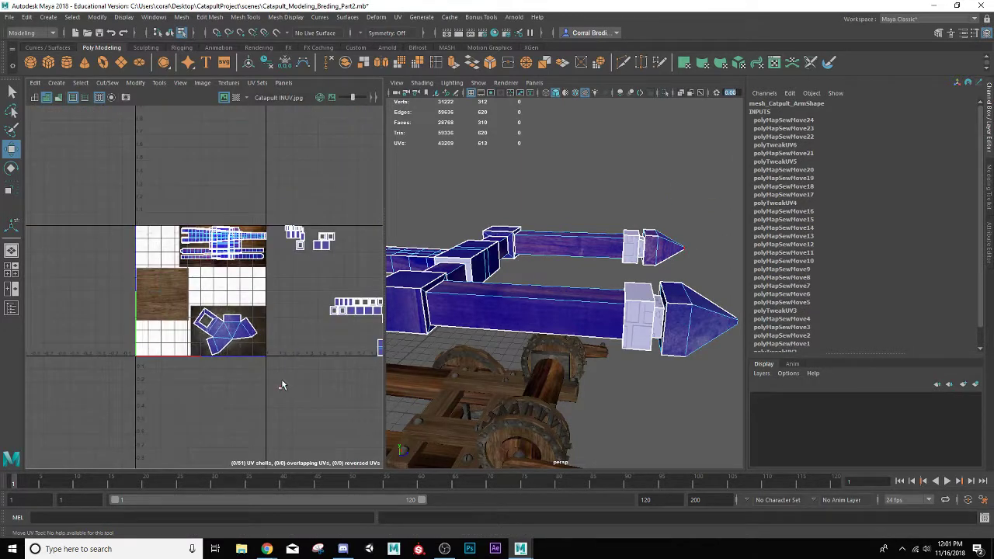
alt+middle_drag(275, 378, 184, 243)
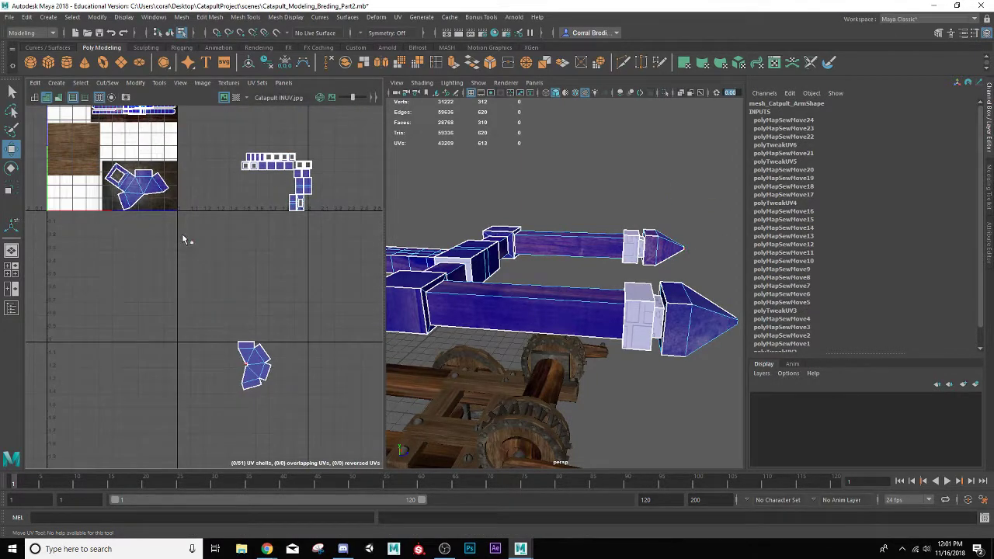
Step: Attach the remaining end piece to the second prong tip's shell with Move and Sew, and unfold the shell
click(191, 241)
key(g)
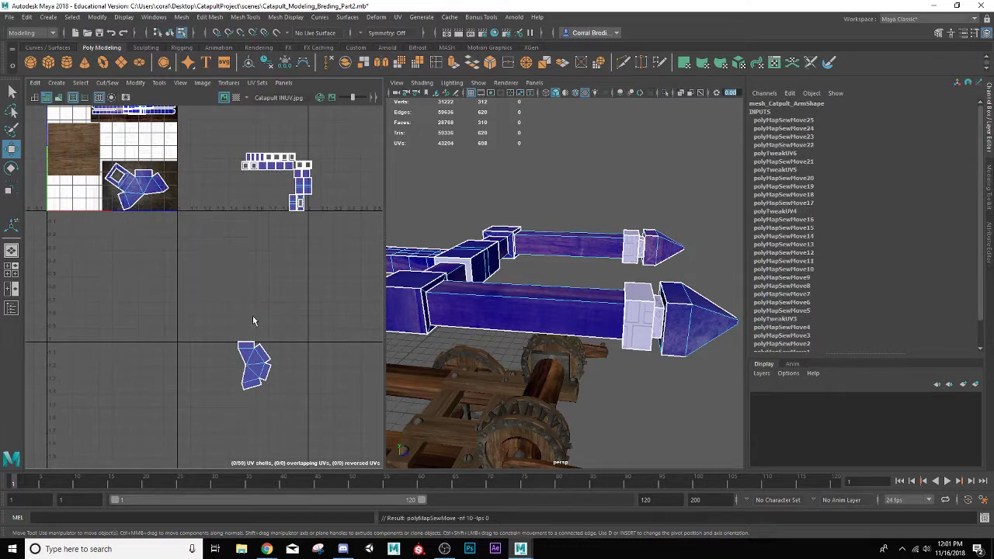
click(268, 355)
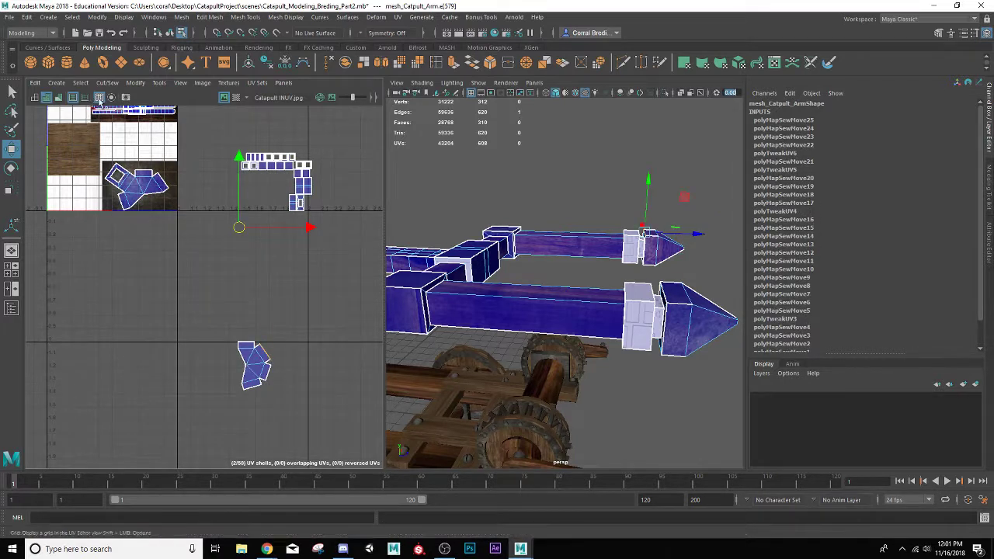
click(108, 83)
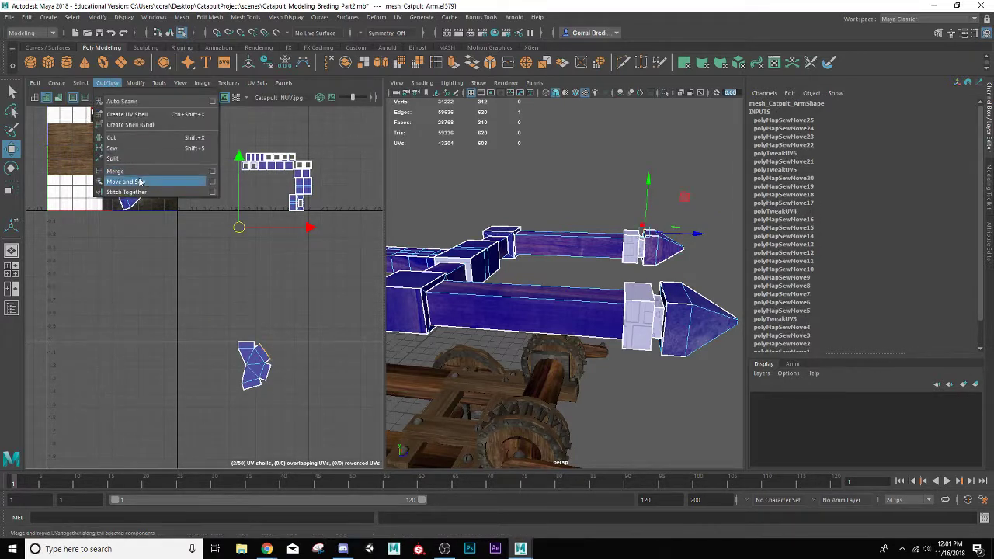
click(144, 182)
right_drag(260, 359, 257, 349)
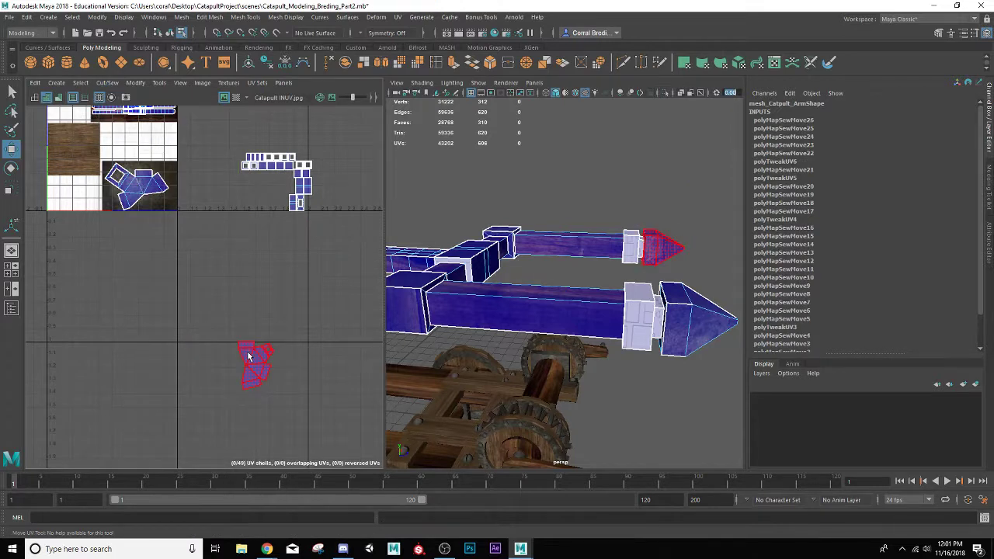
key(ctrl+u)
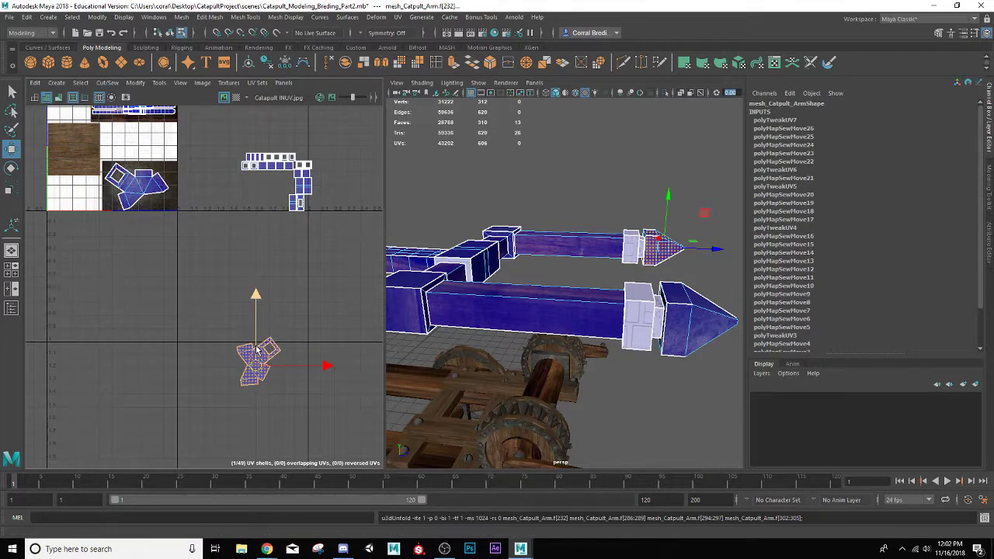
Step: Move the unfolded second tip shell onto the dark metal texture, rotate it to fit inside, and check the tip on the model
drag(257, 369, 136, 194)
scroll(136, 196, up, 2)
key(e)
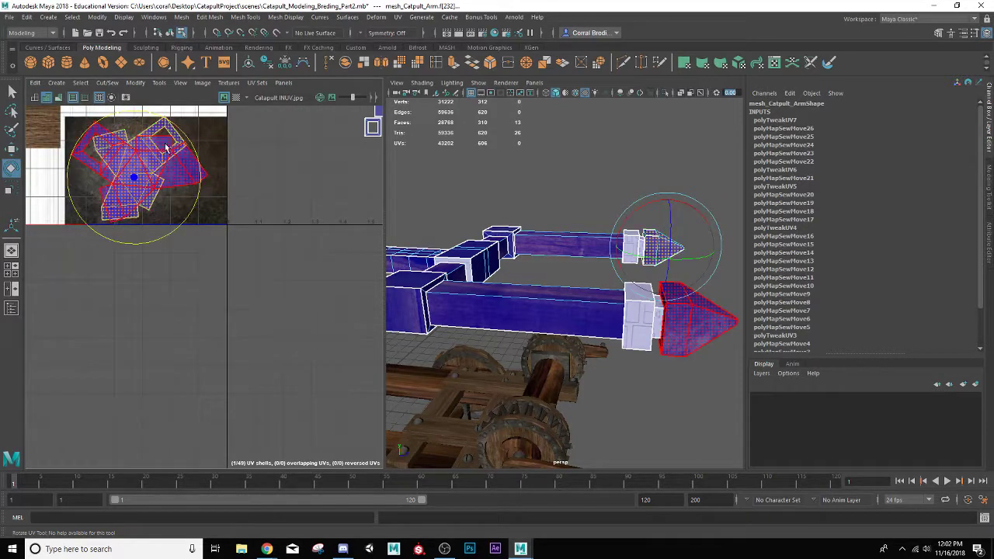
drag(191, 139, 206, 170)
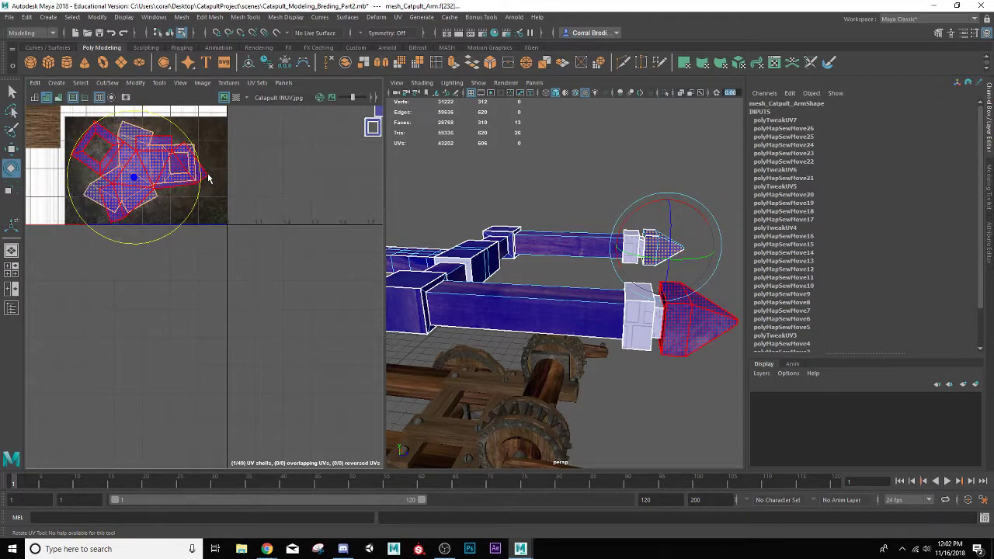
right_click(585, 306)
right_drag(603, 255, 628, 236)
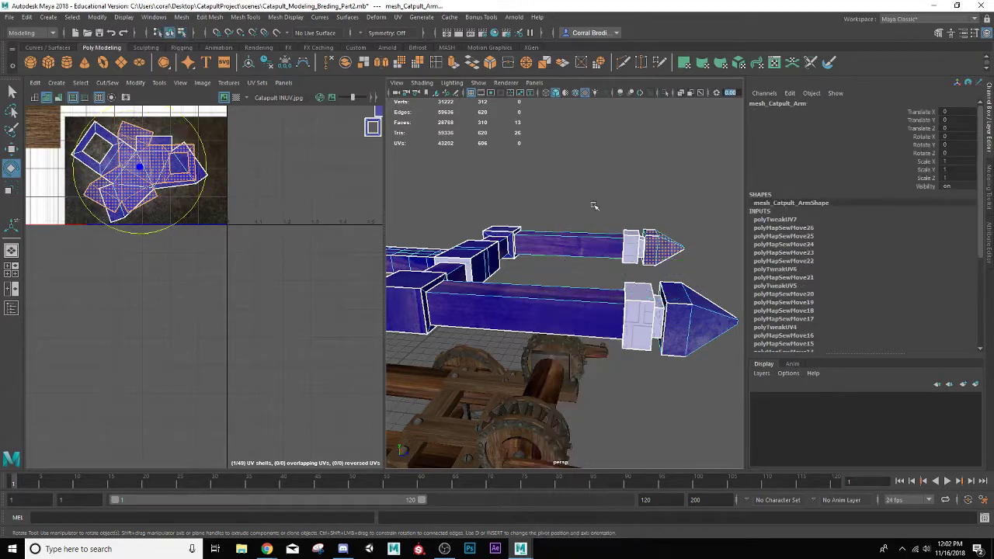
click(592, 199)
alt+drag(587, 233, 630, 265)
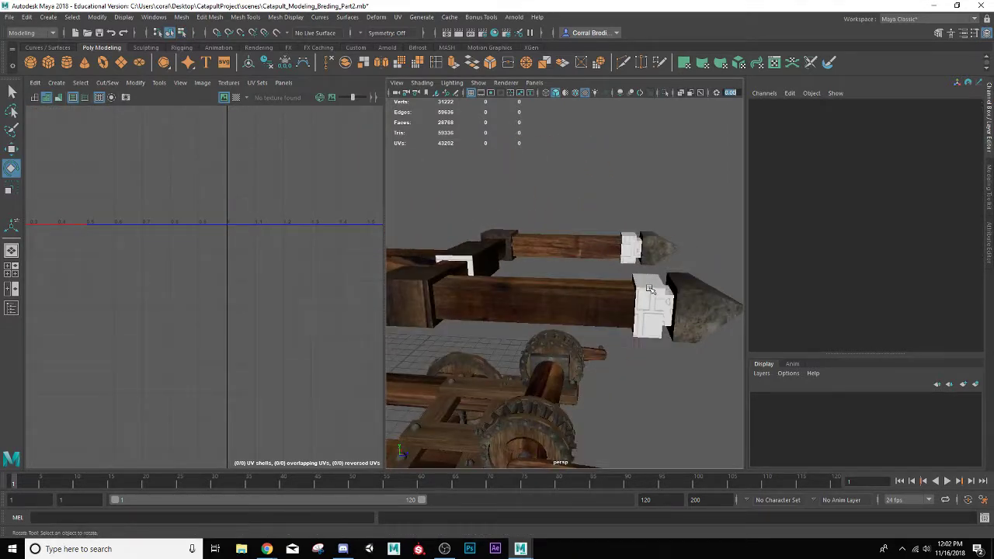
Step: Select only the faces of the square collars behind both prong tips, leaving out the side beams and necks
click(650, 289)
right_click(650, 288)
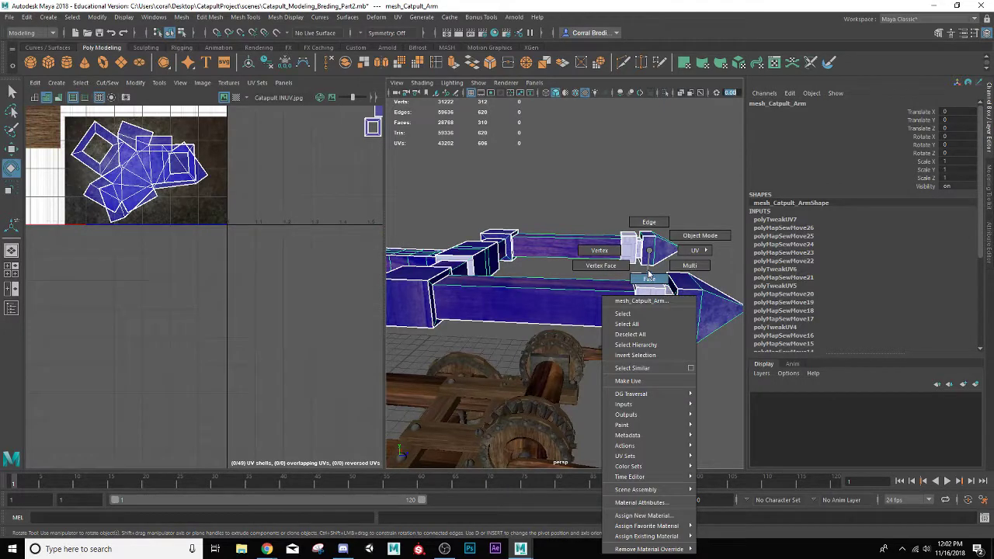
right_drag(649, 273, 650, 253)
right_drag(170, 163, 137, 153)
scroll(156, 172, down, 2)
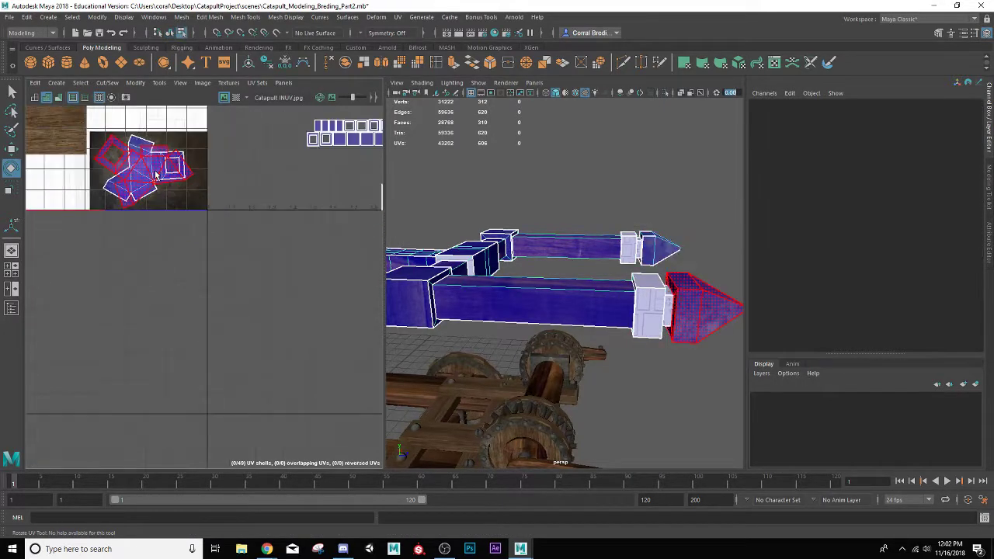
scroll(158, 175, down, 1)
alt+middle_drag(186, 200, 31, 241)
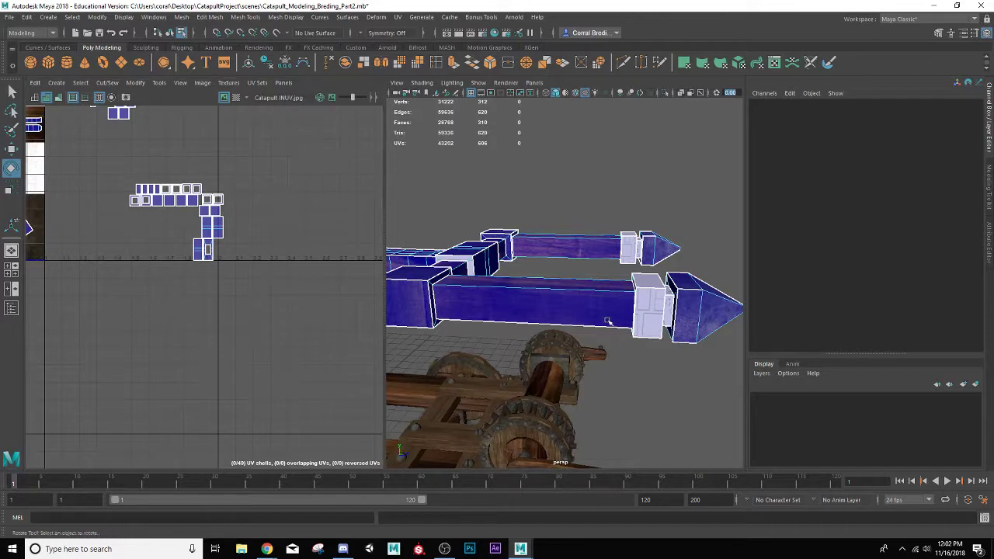
alt+drag(611, 322, 605, 301)
alt+drag(581, 223, 582, 235)
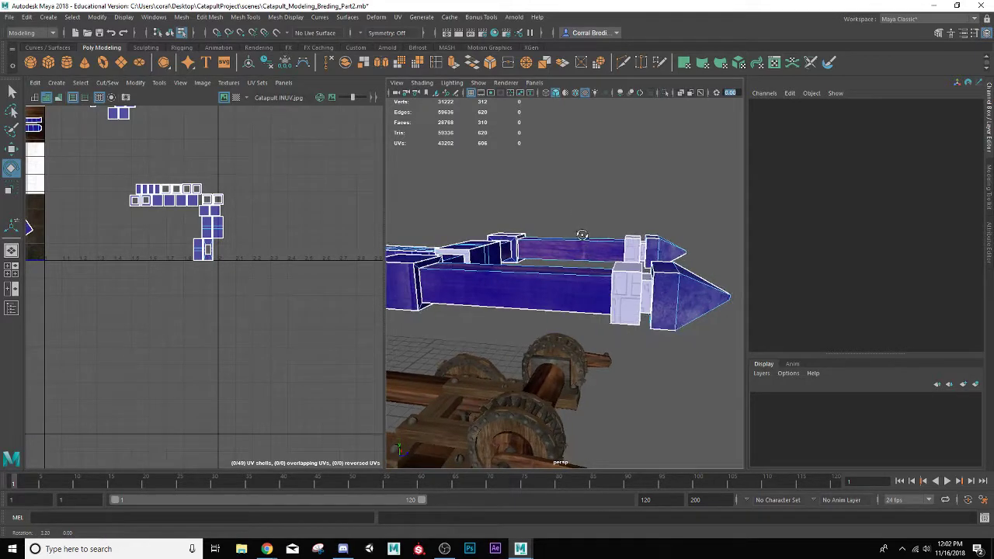
mouse_move(633, 317)
mouse_down()
mouse_move(636, 336)
mouse_move(626, 334)
mouse_up()
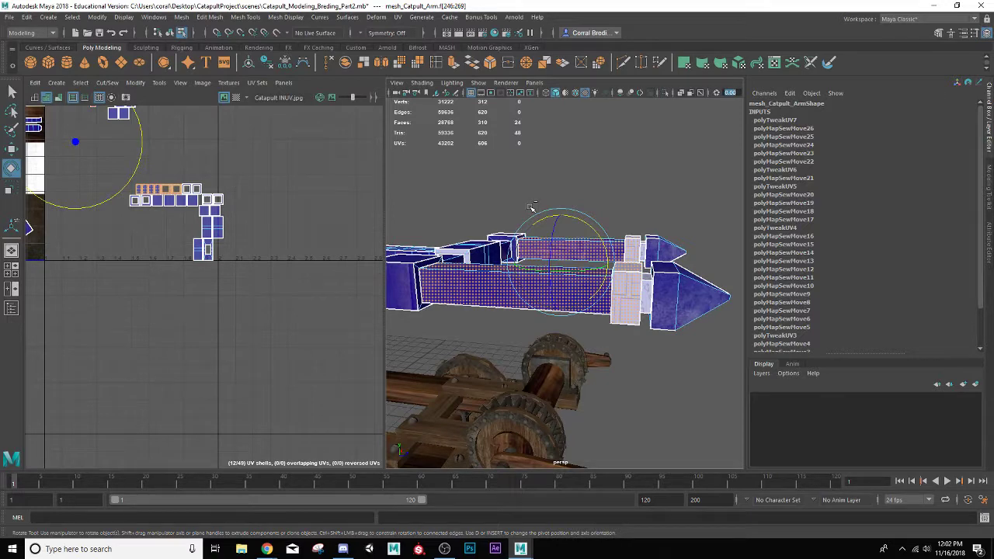
ctrl+drag(571, 351, 544, 377)
key(shift+period)
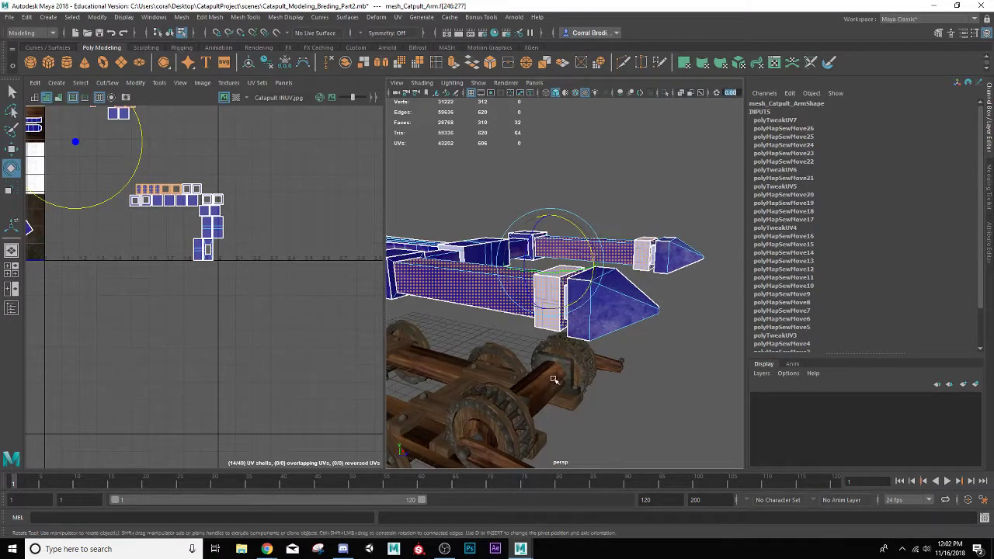
alt+drag(430, 351, 506, 347)
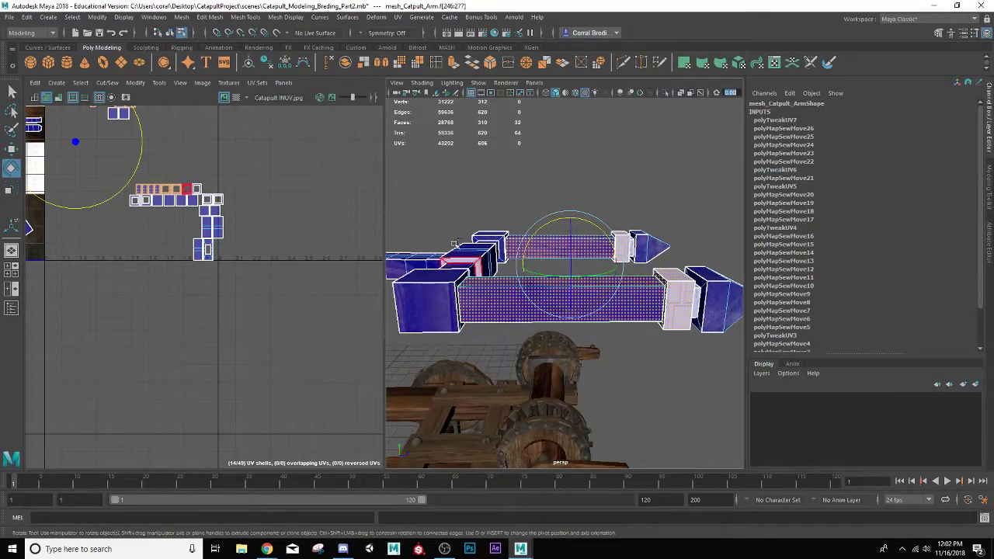
ctrl+drag(429, 154, 546, 389)
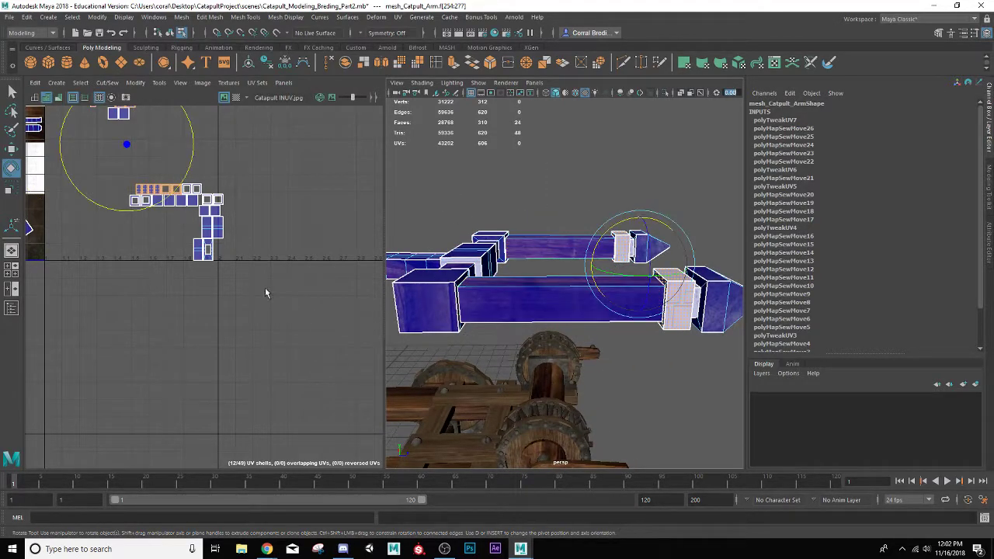
Step: Move the collars' UV shells out of the scattered shells and onto the dark metal texture
alt+middle_drag(140, 229, 209, 304)
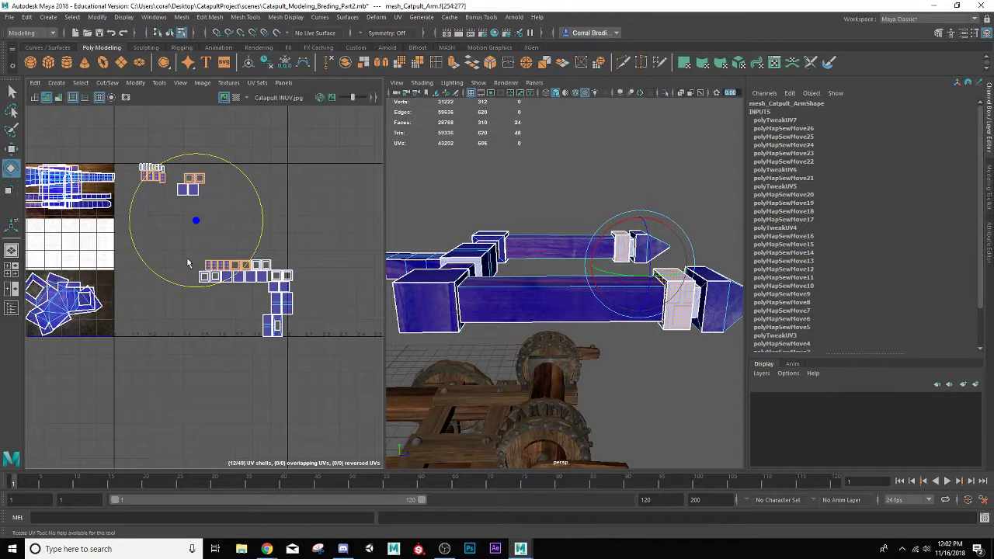
key(w)
drag(200, 223, 199, 354)
alt+middle_drag(181, 310, 224, 273)
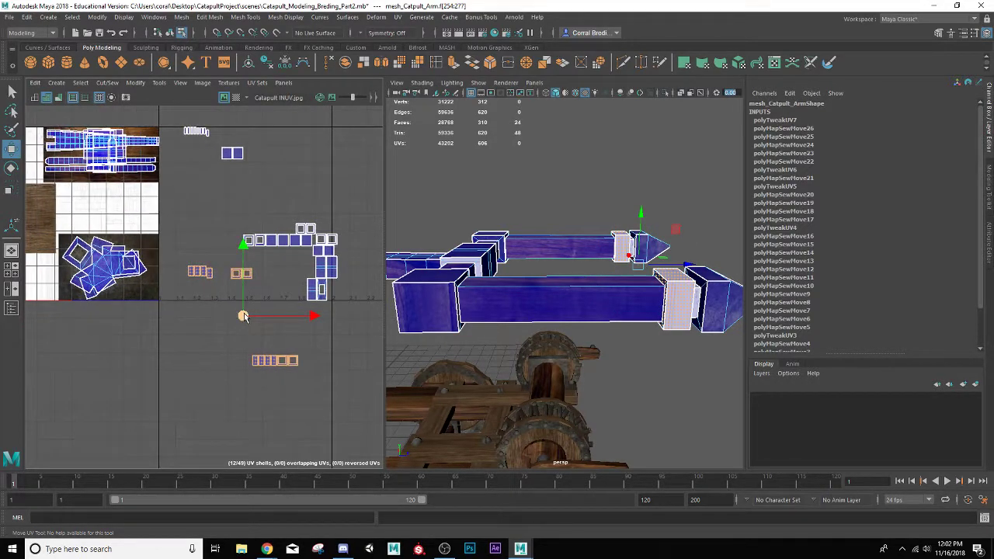
drag(243, 316, 120, 275)
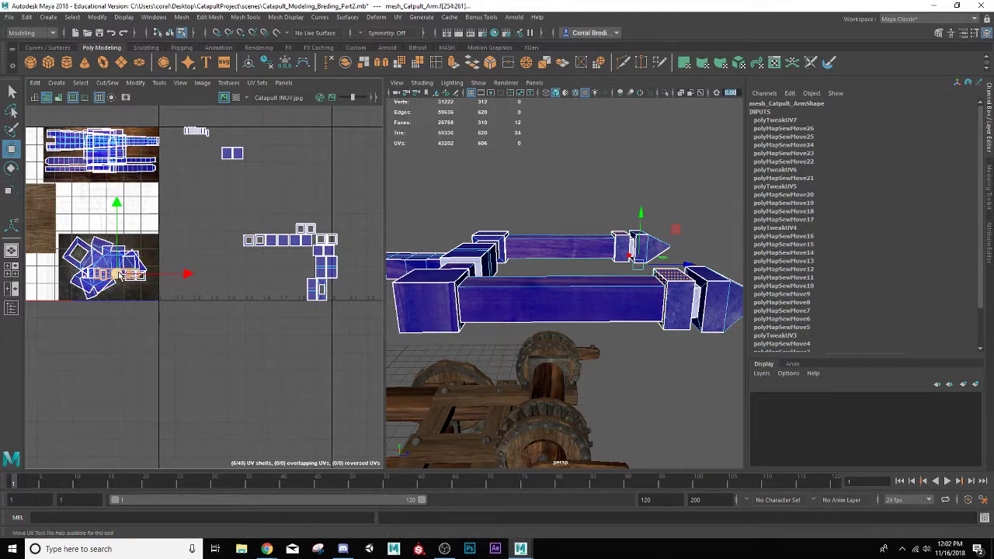
right_drag(528, 250, 561, 242)
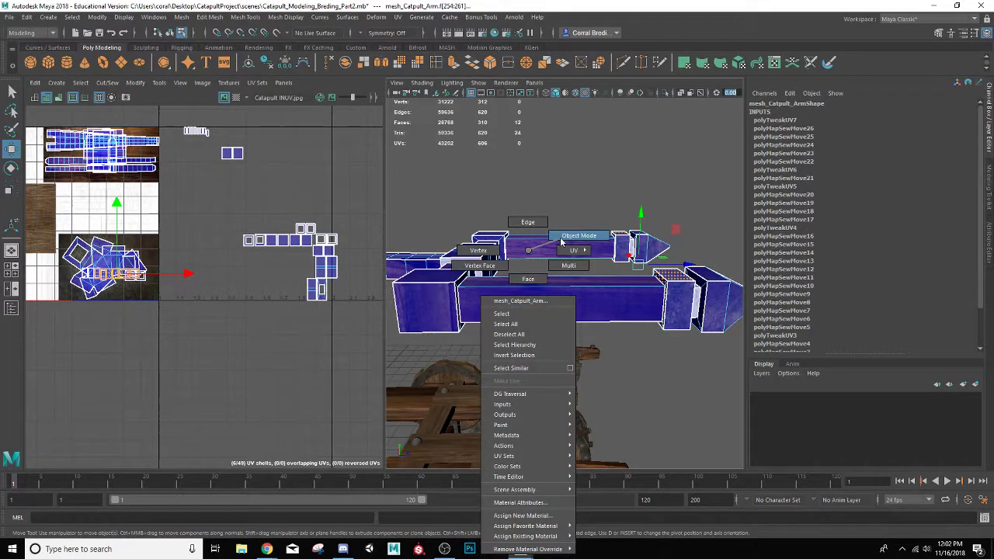
right_drag(586, 197, 586, 197)
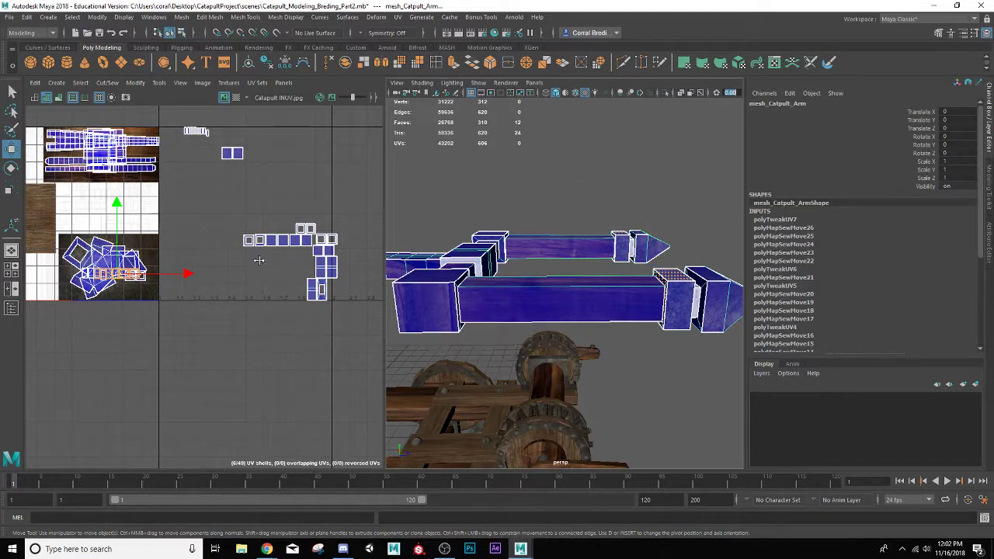
key(r)
mouse_move(118, 274)
mouse_down()
mouse_move(187, 253)
mouse_move(129, 270)
mouse_move(121, 260)
mouse_up()
key(w)
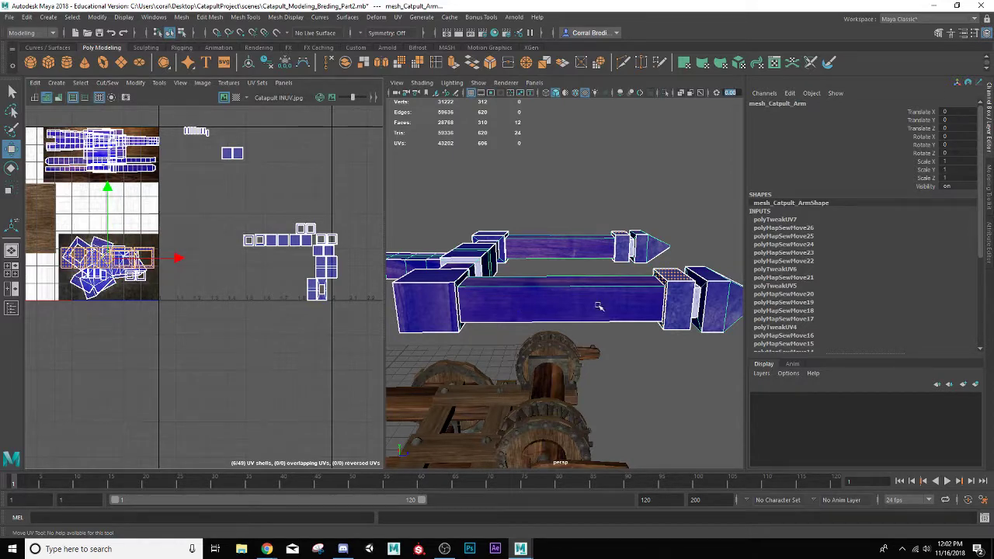
alt+drag(595, 306, 584, 313)
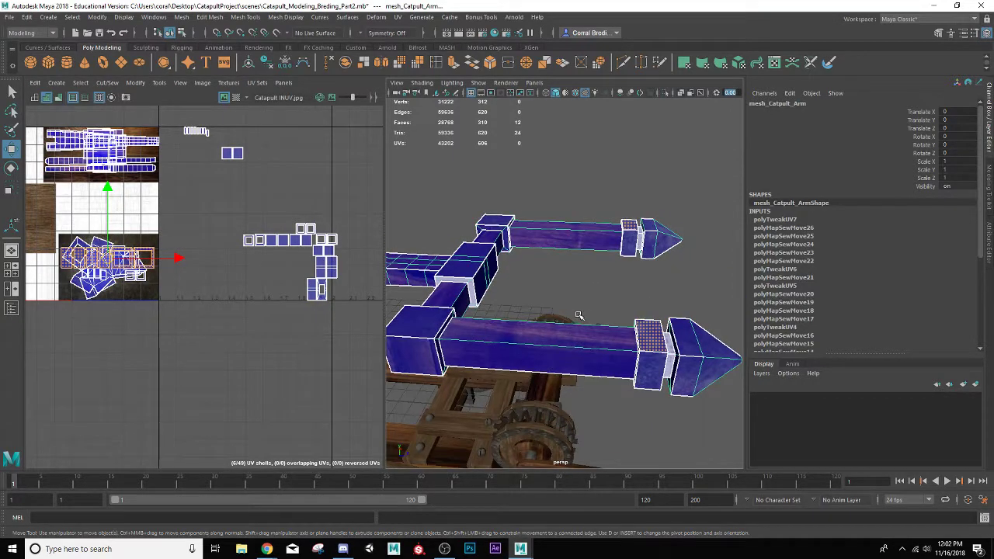
key(ctrl+z)
key(ctrl+z)
key(ctrl+z)
key(ctrl+z)
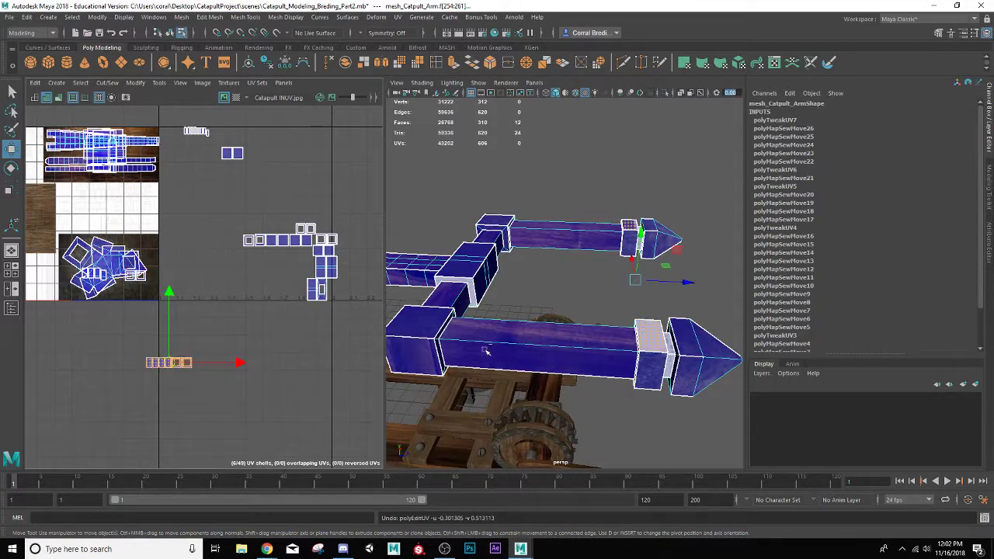
Step: Place the six selected collar shells on the metal texture, scale them up to span it, and check the collars on the model
alt+drag(487, 352, 400, 316)
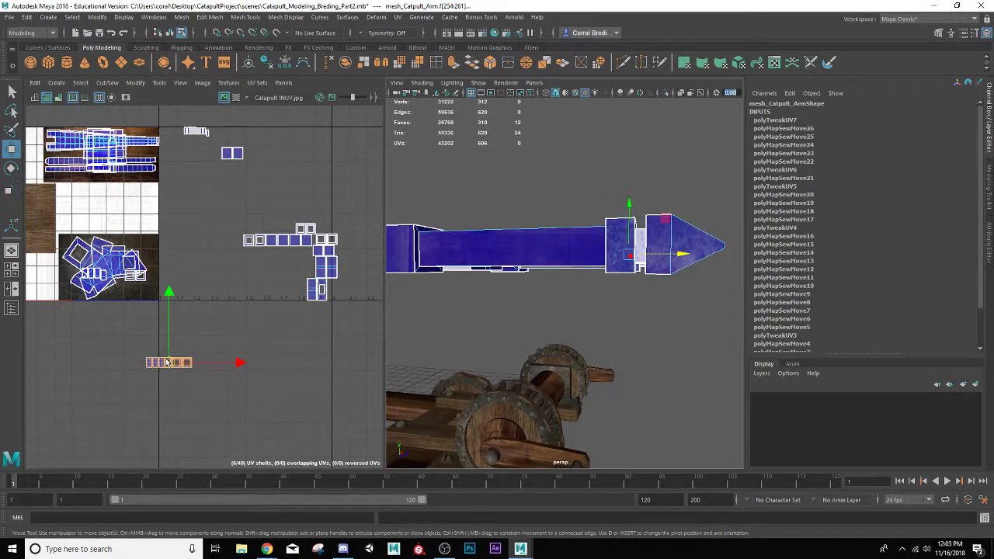
drag(167, 363, 99, 265)
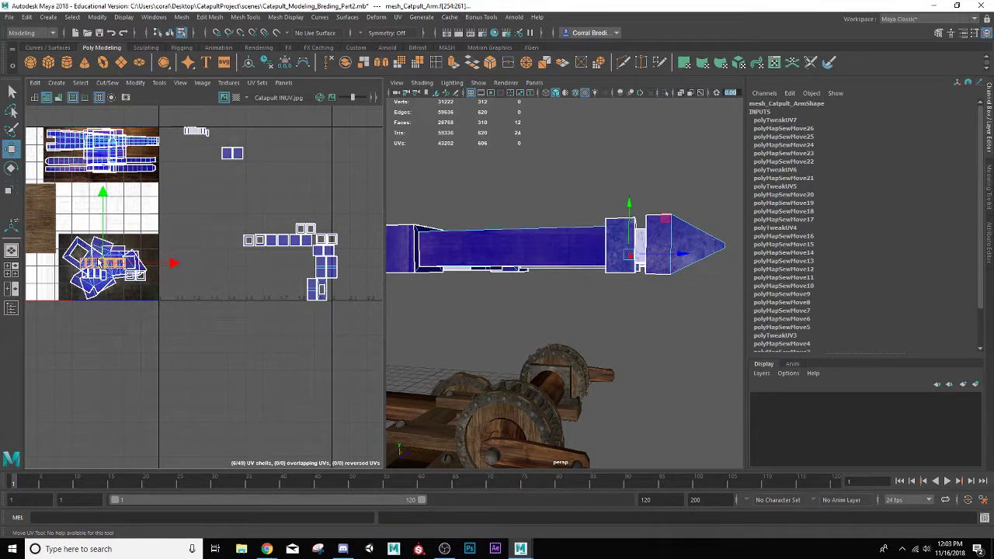
key(r)
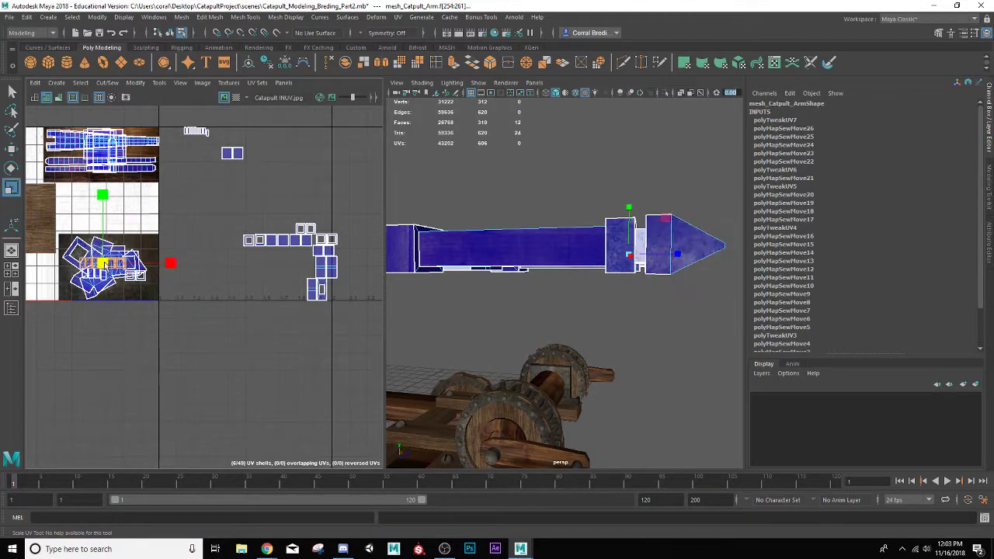
drag(134, 254, 163, 252)
key(w)
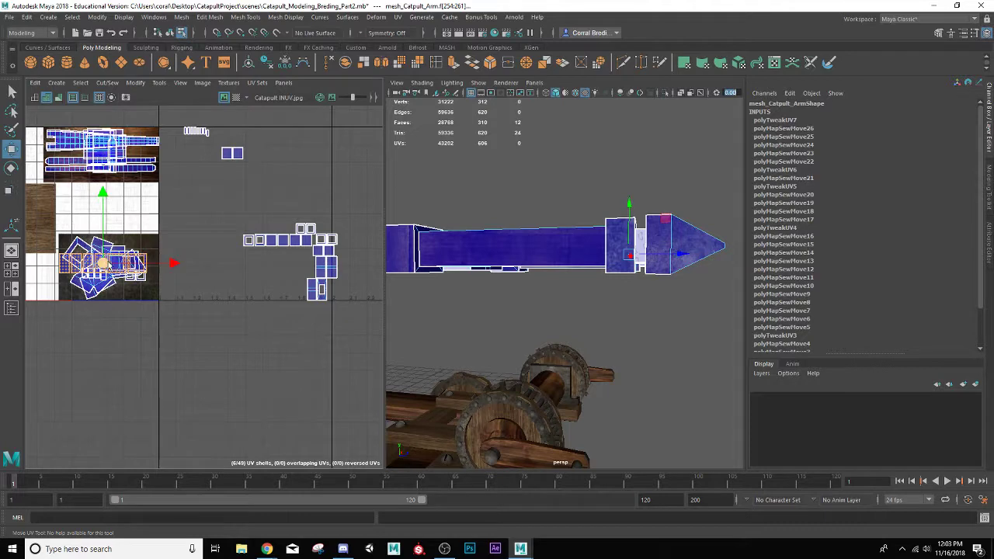
drag(104, 265, 114, 266)
right_drag(484, 249, 516, 231)
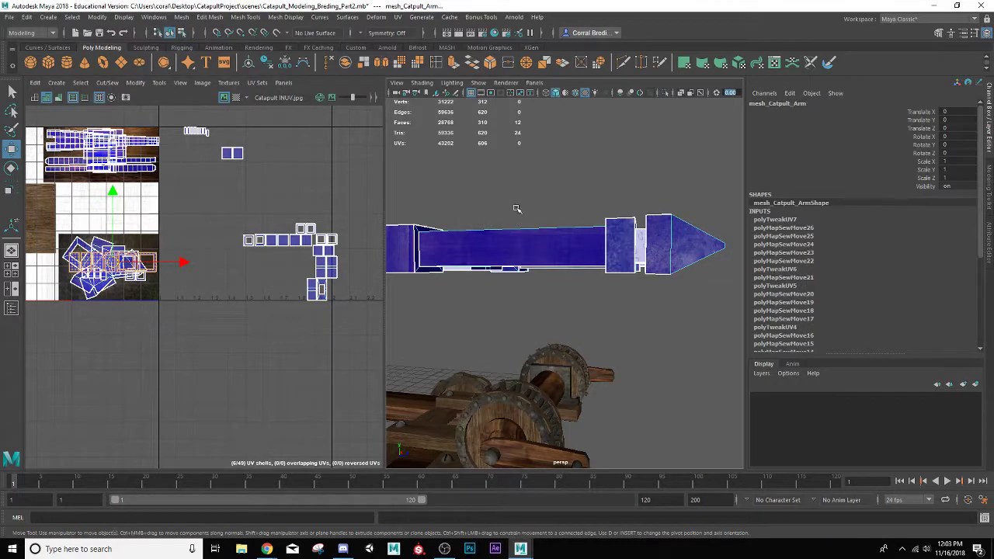
click(517, 202)
alt+drag(517, 200, 462, 255)
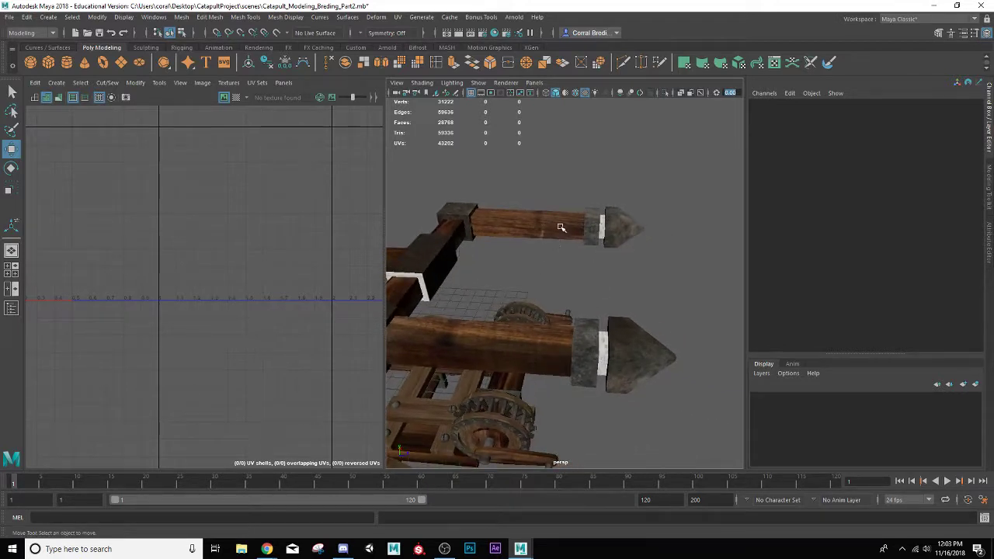
Step: Select only the unplaced UV shells of the narrow necks between the collars and the prong tips
right_click(565, 220)
click(564, 221)
right_click(293, 264)
right_drag(276, 263, 262, 255)
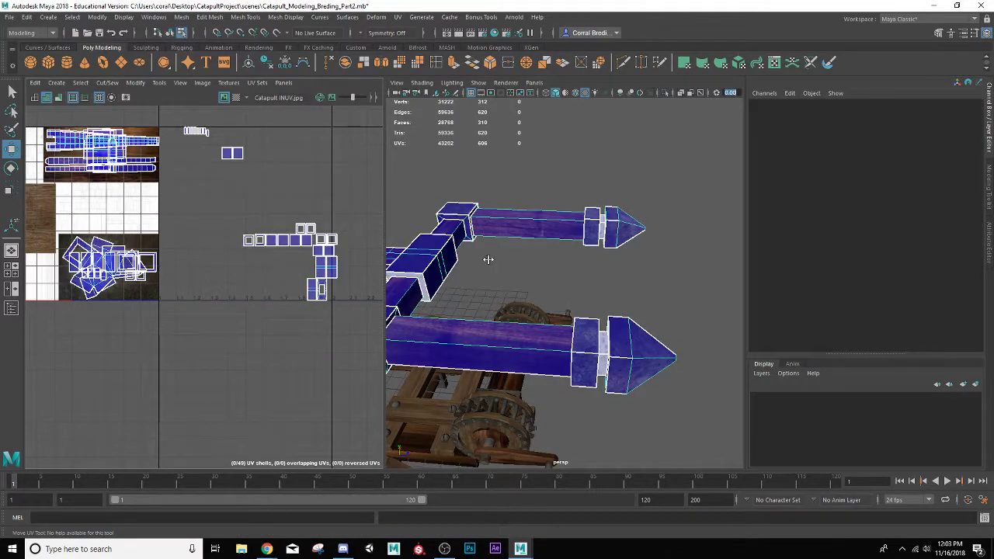
drag(531, 179, 704, 450)
click(433, 346)
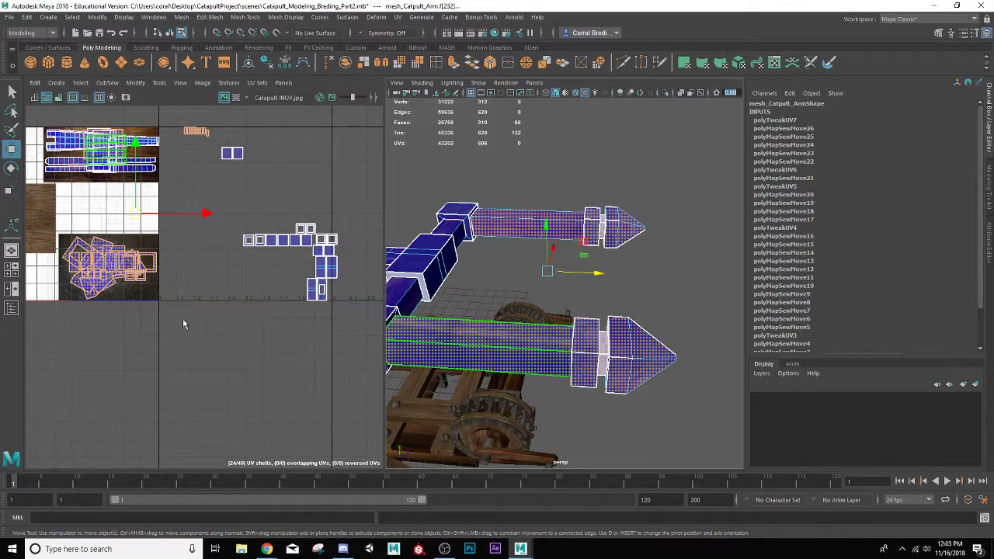
scroll(99, 195, down, 1)
click(46, 120)
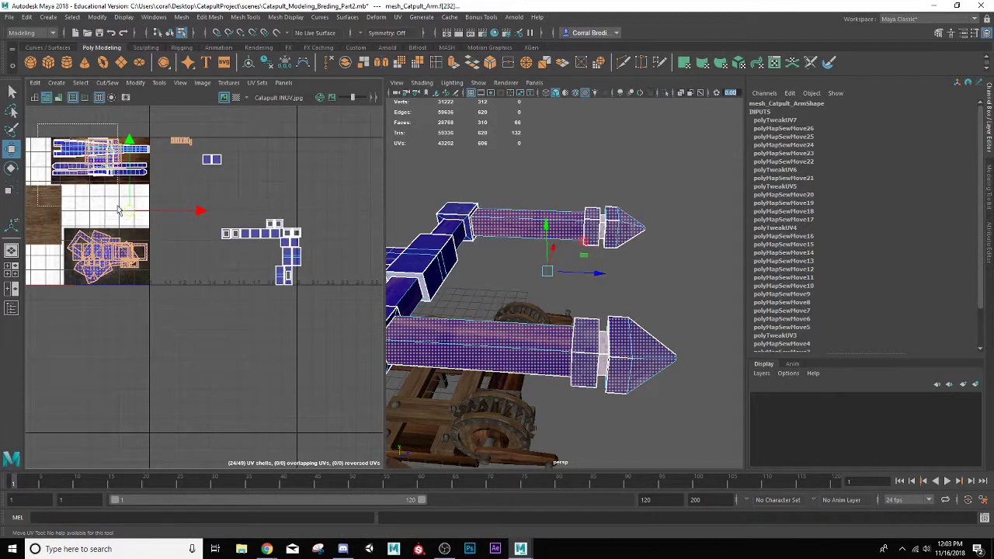
drag(118, 209, 156, 310)
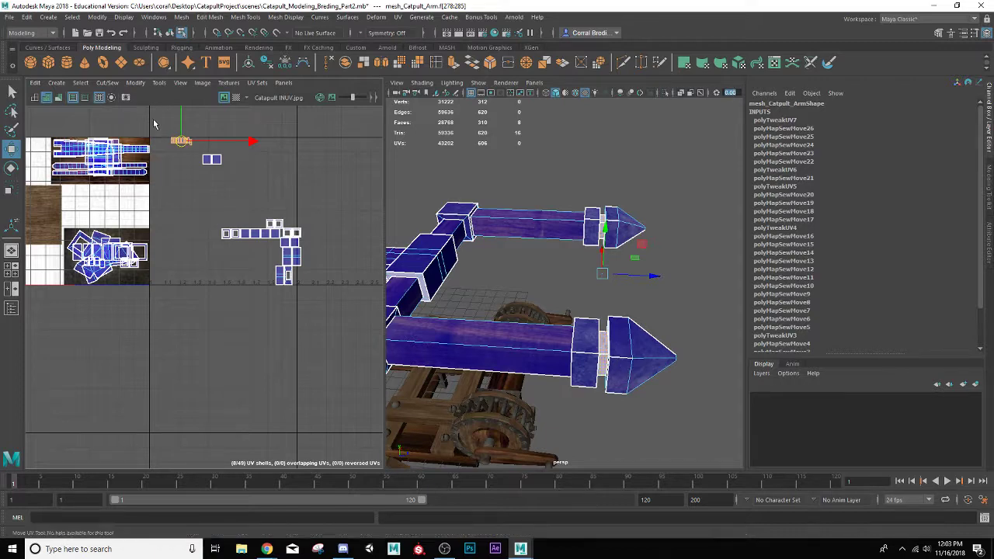
Step: Move the neck UV shells onto the dark wood texture and check the prong necks on the model
drag(181, 141, 106, 158)
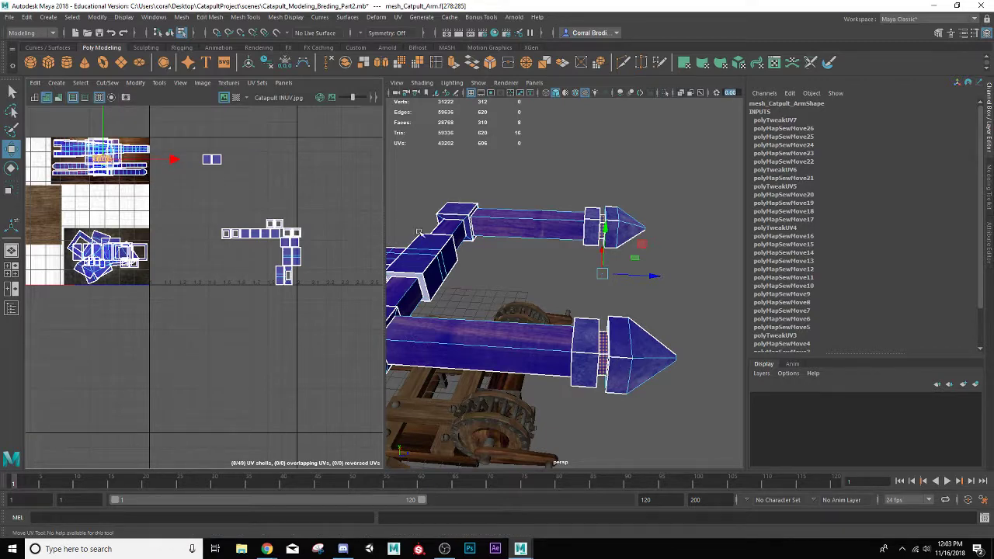
right_drag(461, 333, 495, 236)
click(518, 269)
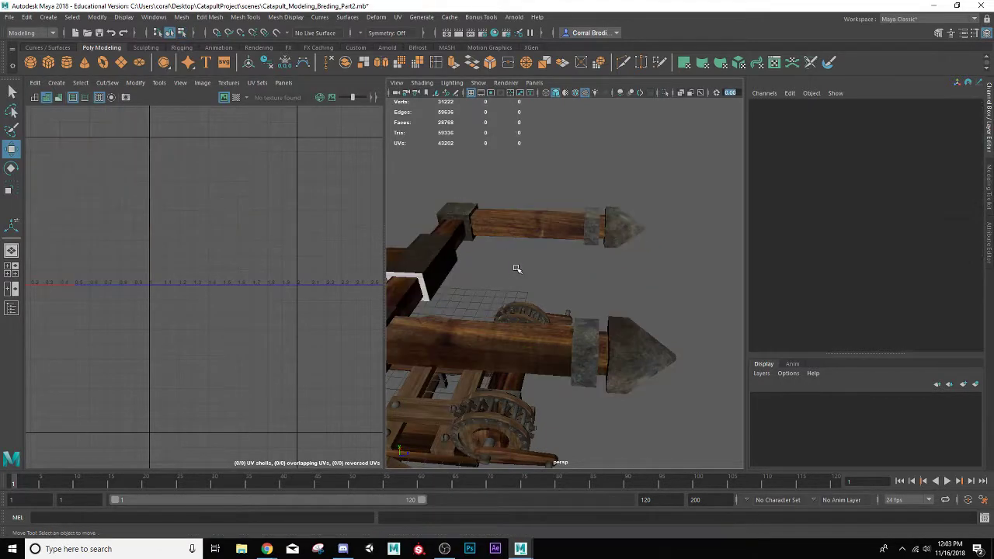
alt+drag(522, 306, 544, 282)
Step: Gather the arm's remaining scattered UV shells into one cluster outside the texture and select the whole cluster
click(548, 275)
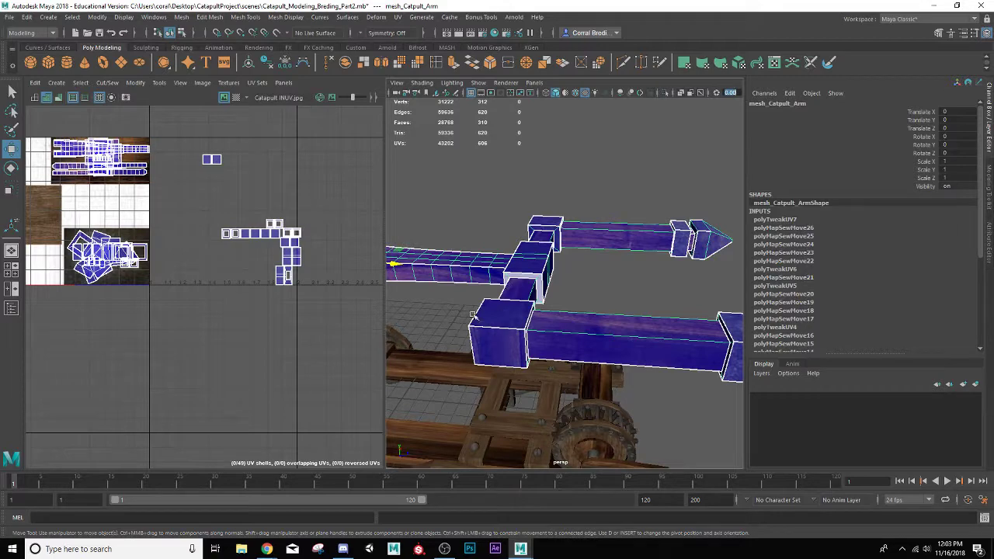
scroll(326, 270, up, 2)
alt+middle_drag(265, 253, 253, 264)
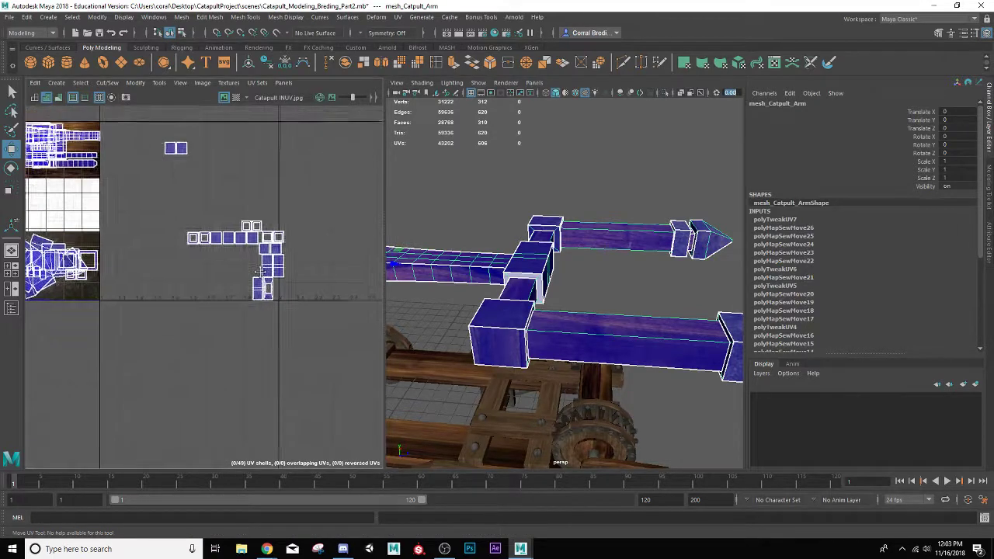
right_drag(226, 237, 199, 219)
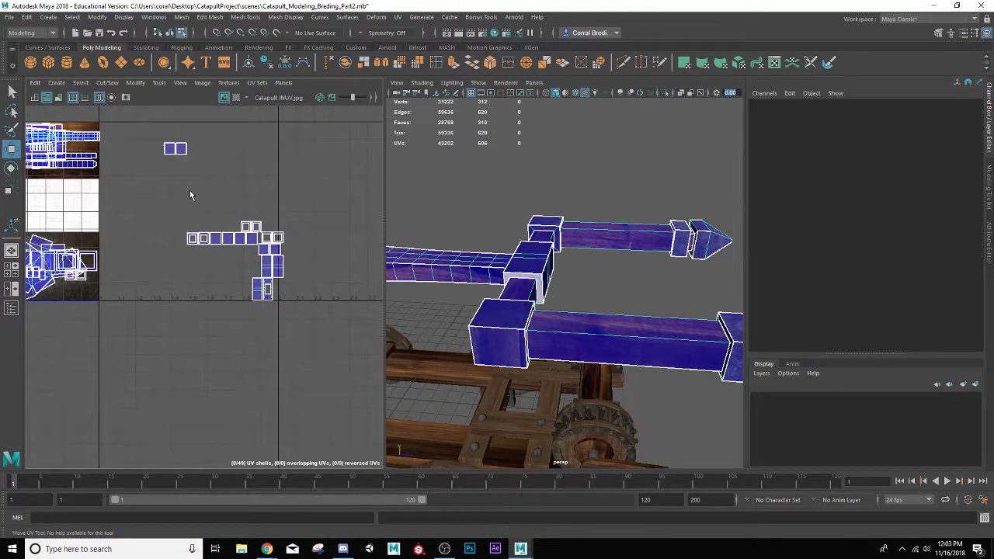
drag(156, 131, 245, 244)
drag(240, 282, 261, 243)
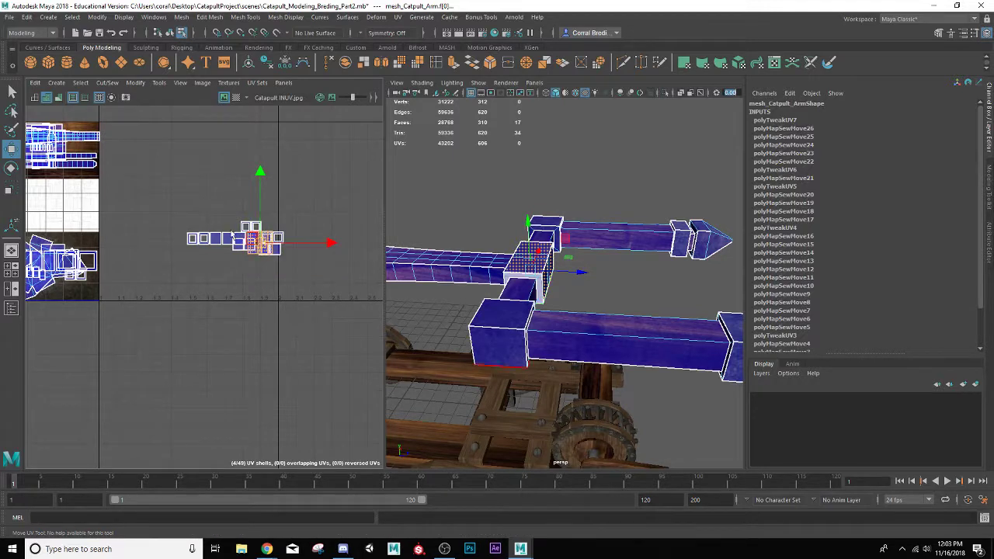
drag(213, 264, 256, 242)
drag(214, 209, 316, 282)
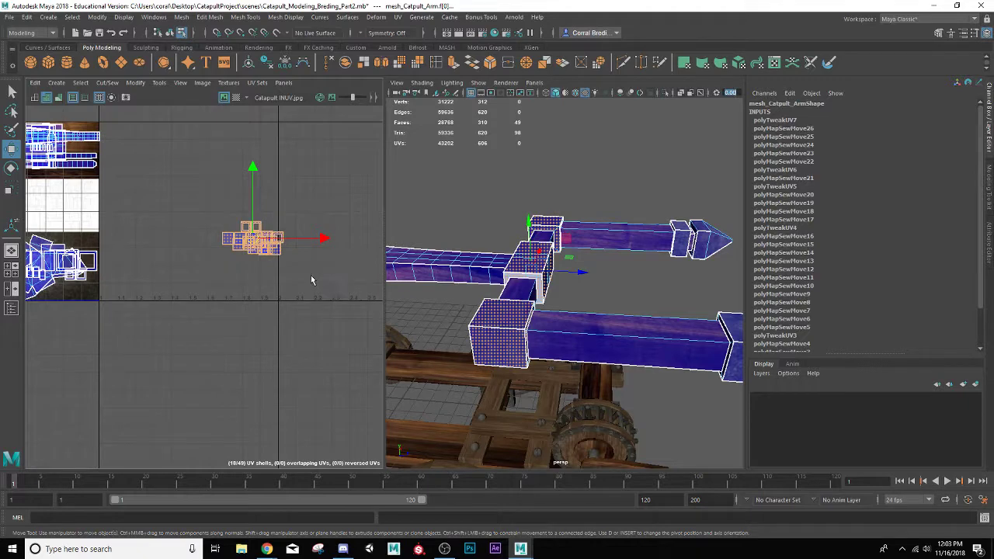
Step: Scale up the clustered UV shells and move them onto the dark metal texture
key(r)
drag(253, 241, 179, 251)
key(w)
alt+middle_drag(178, 251, 293, 249)
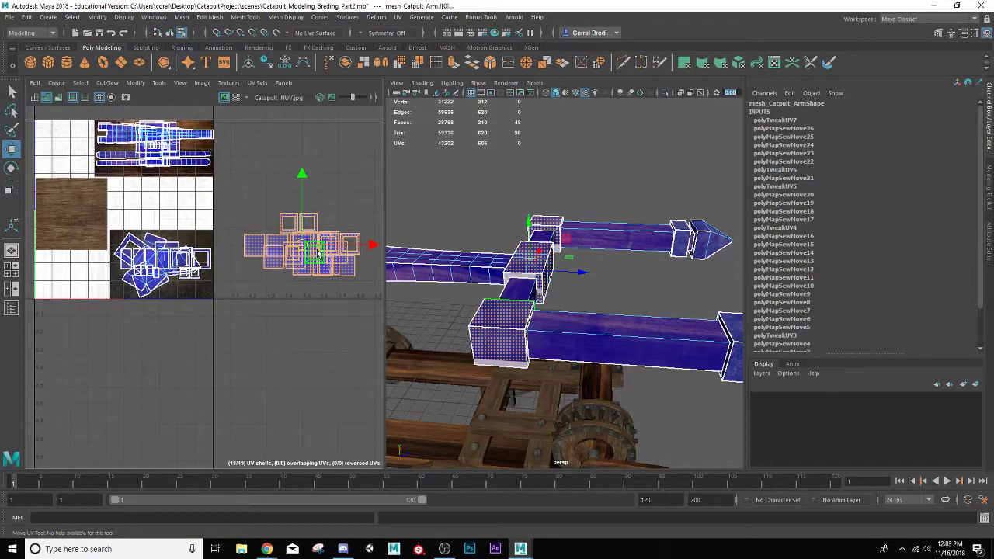
drag(300, 246, 140, 264)
click(101, 264)
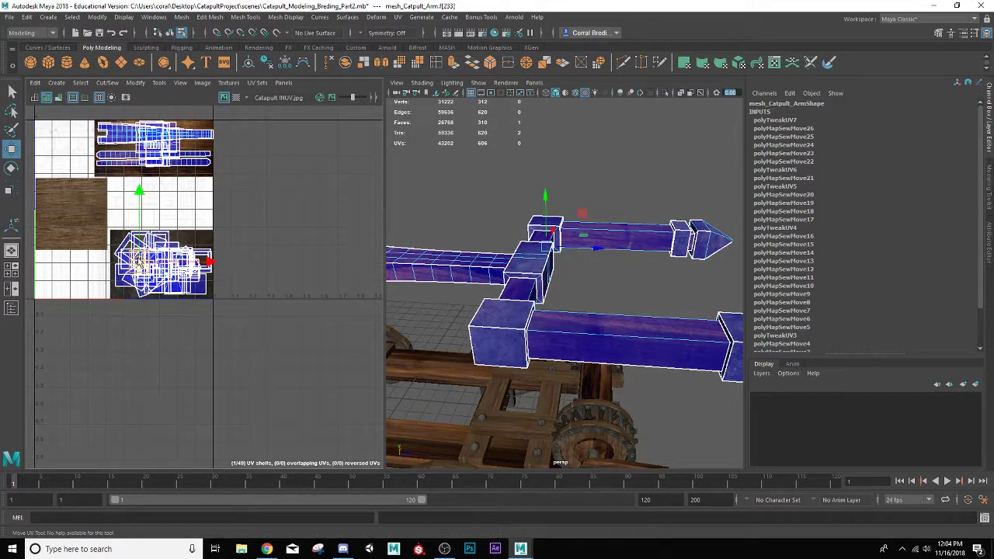
Step: Examine the texturing of the arm's crossbar, metal blocks and beams up close and on the whole catapult
right_drag(511, 268, 560, 231)
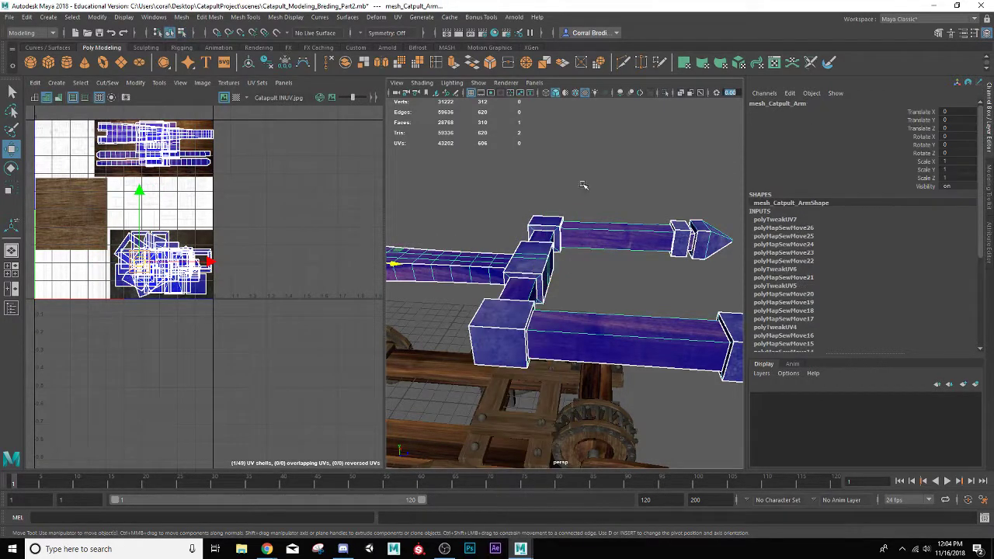
click(583, 186)
alt+drag(553, 254, 690, 254)
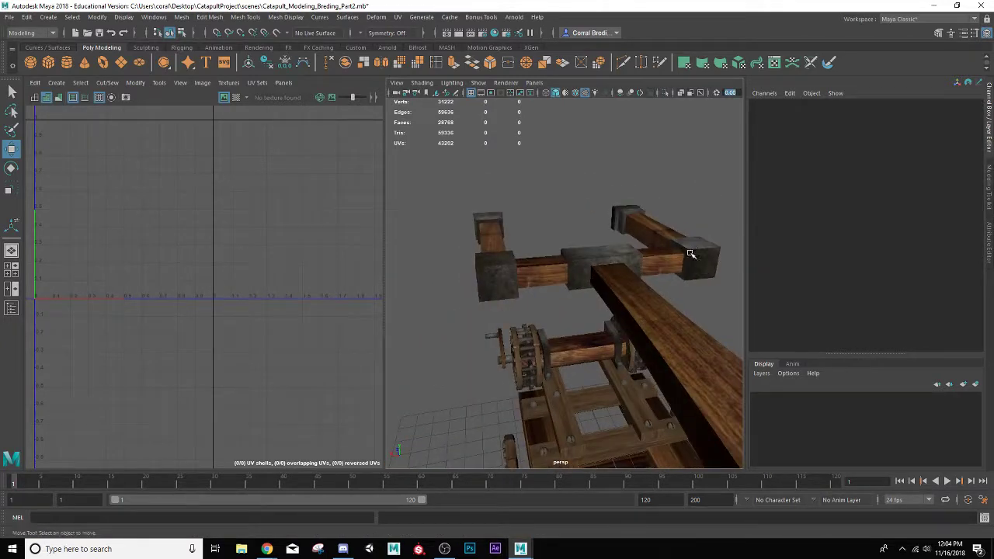
click(661, 211)
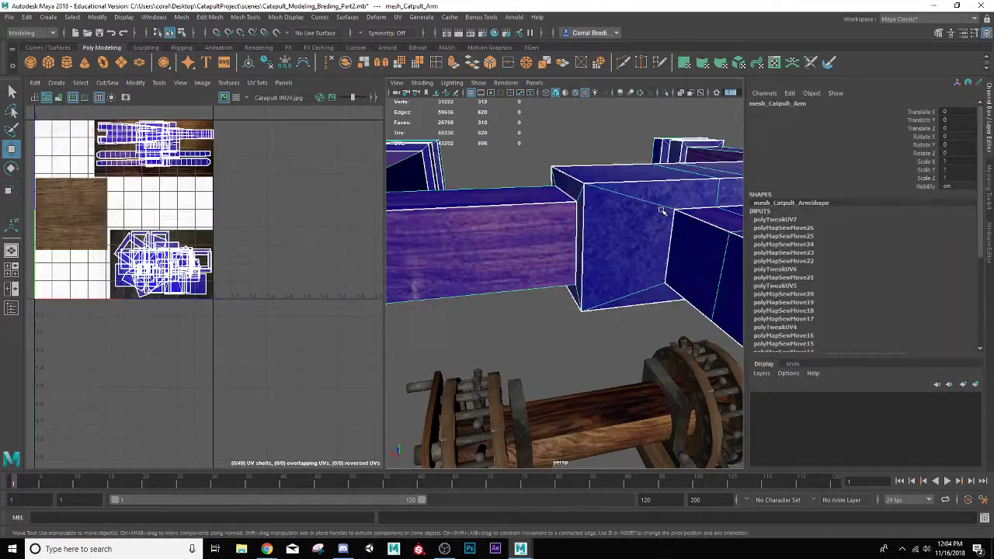
alt+middle_drag(116, 191, 119, 204)
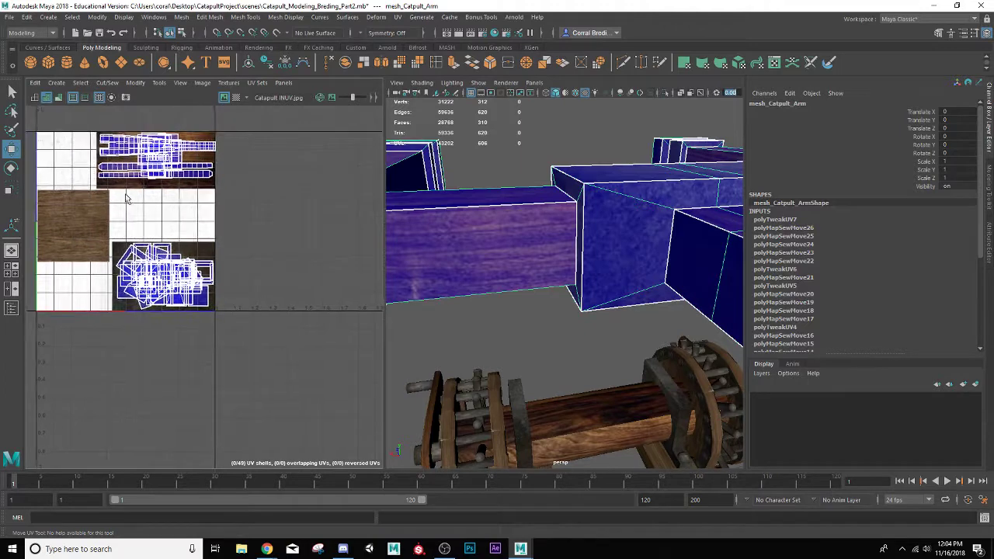
right_drag(209, 141, 189, 130)
mouse_move(208, 134)
mouse_down()
mouse_move(223, 152)
mouse_move(225, 143)
mouse_up()
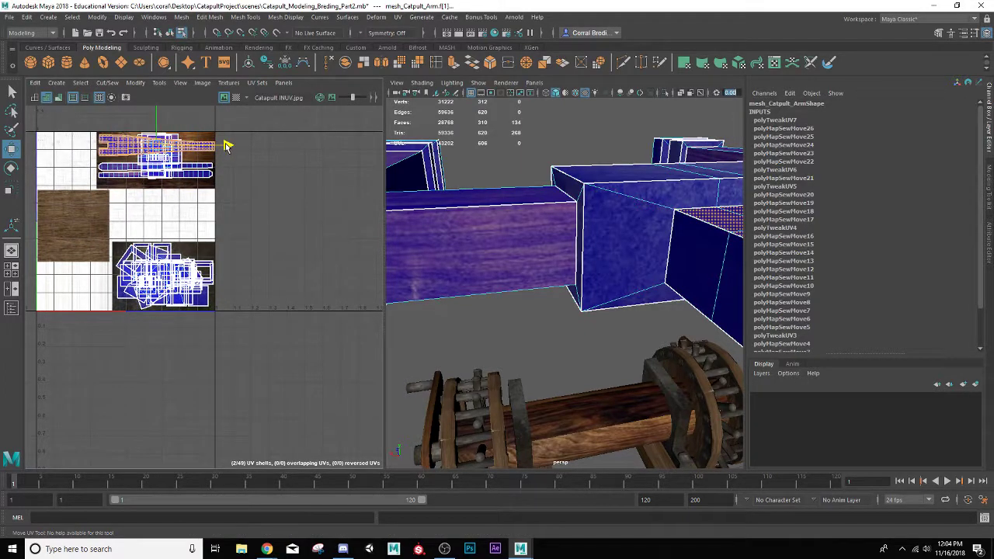
right_drag(504, 239, 528, 217)
click(522, 147)
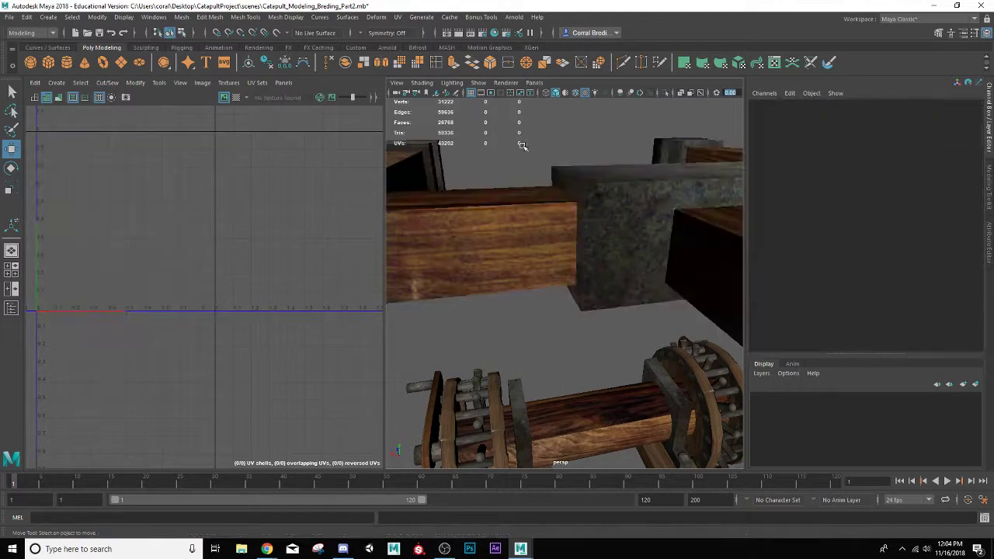
scroll(525, 179, down, 5)
scroll(573, 284, down, 8)
alt+drag(580, 320, 460, 303)
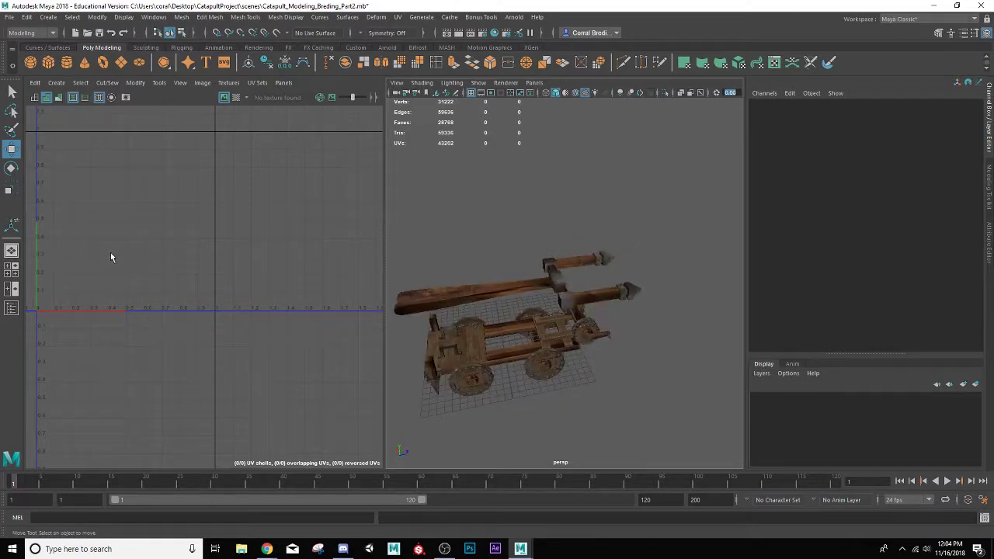
Step: Enlarge the perspective view to a single pane, then tilt the arm by -16.286 in Rotate X and lower it onto the catapult base
click(12, 252)
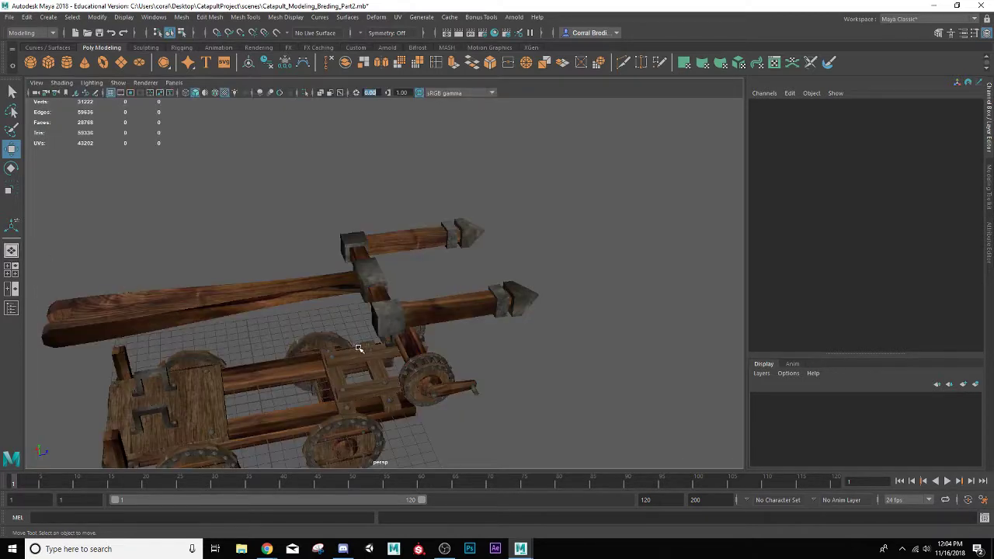
alt+drag(359, 349, 446, 342)
click(440, 272)
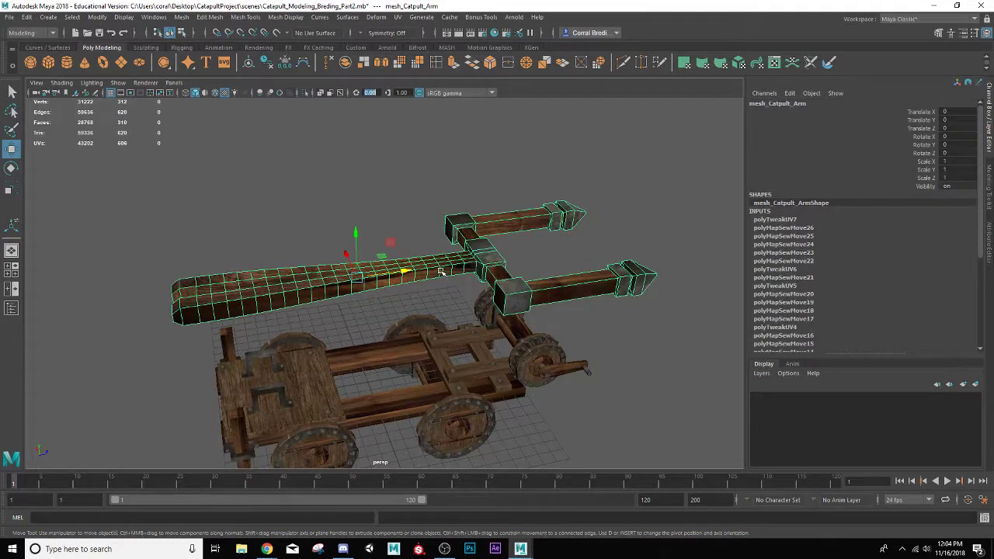
key(e)
key(w)
drag(356, 239, 445, 318)
key(e)
key(w)
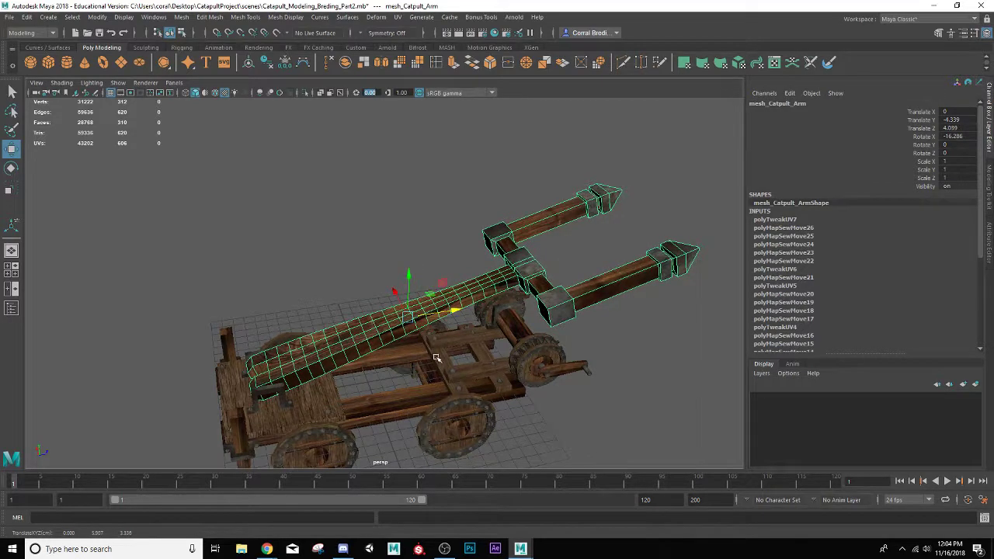
Step: Delete the construction history of the throwing arm and check its tilted placement on the base
alt+drag(436, 357, 515, 350)
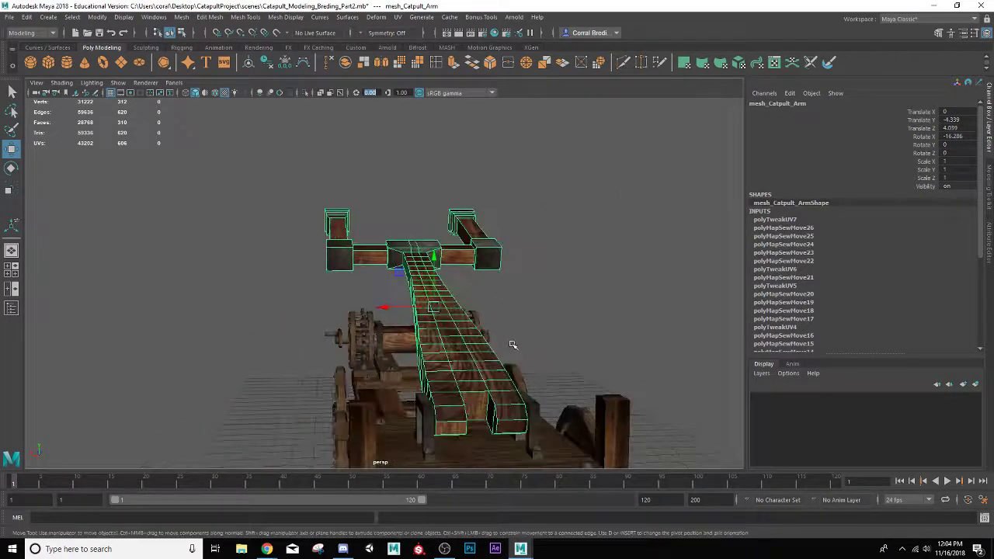
click(266, 63)
alt+drag(478, 317, 394, 333)
scroll(415, 341, down, 3)
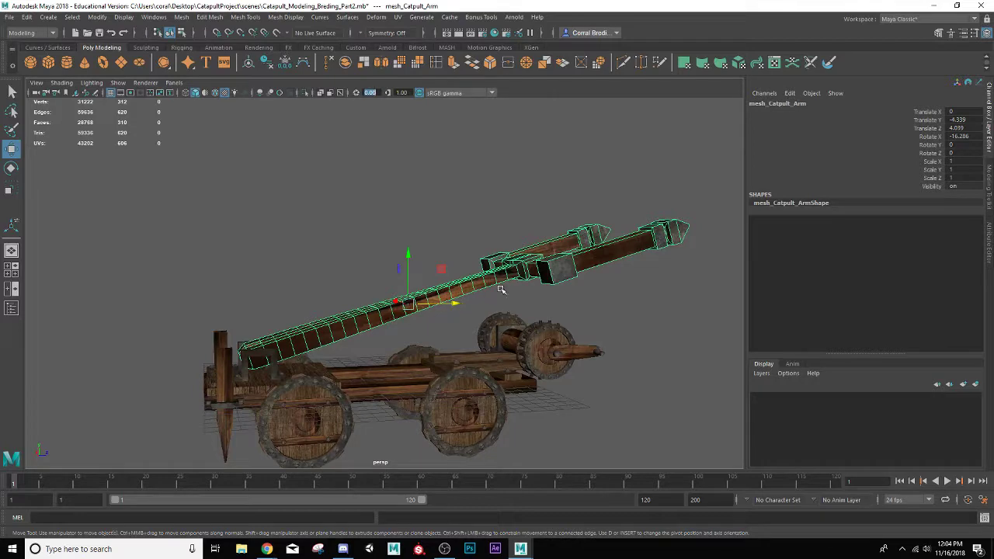
alt+drag(536, 273, 600, 244)
Step: Set the arm's Rotate X to 0 and raise it above the base to a Translate Y of 2.506
click(974, 137)
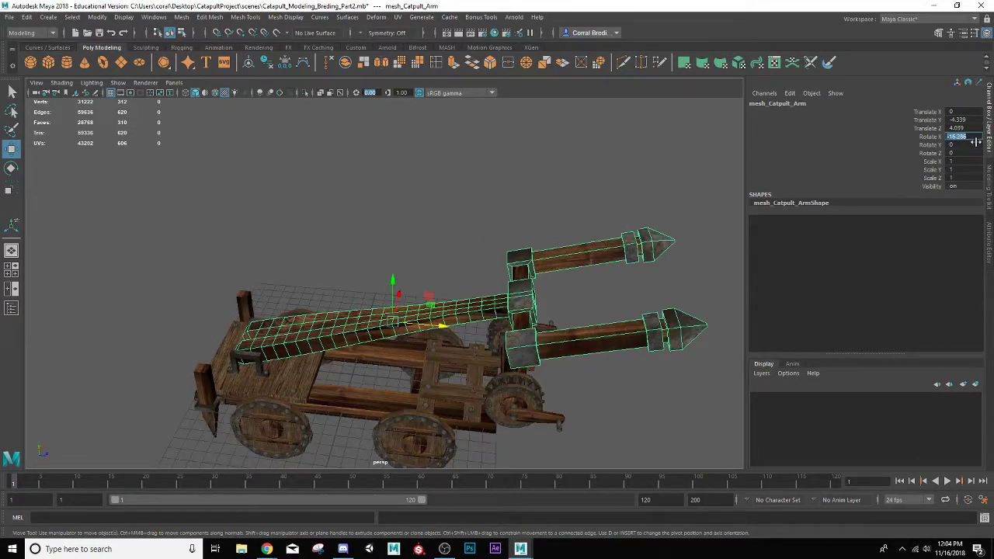
text(0)
key(Return)
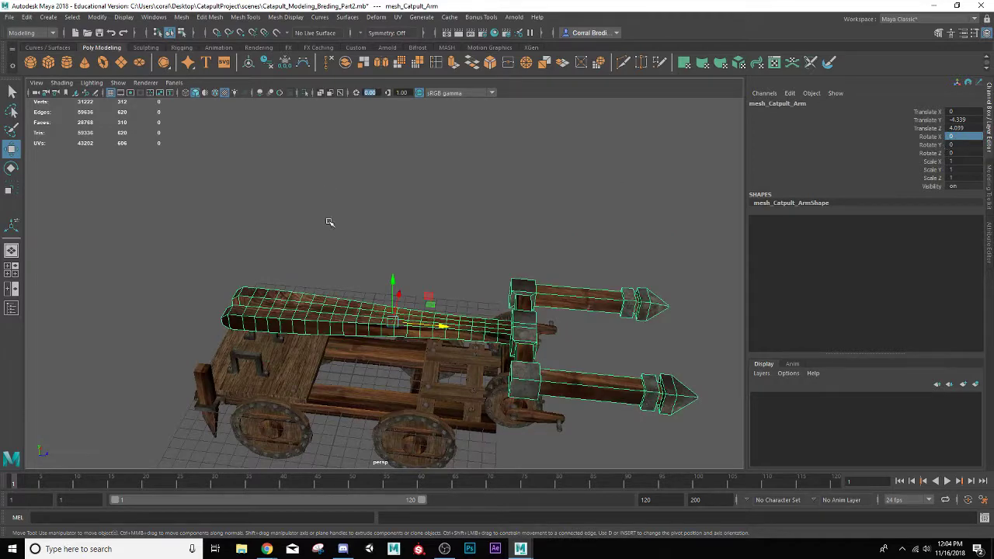
drag(393, 283, 392, 207)
Step: Examine the raised arm and the textured catapult base from several sides, above and below
alt+middle_drag(391, 206, 377, 262)
alt+drag(376, 268, 405, 247)
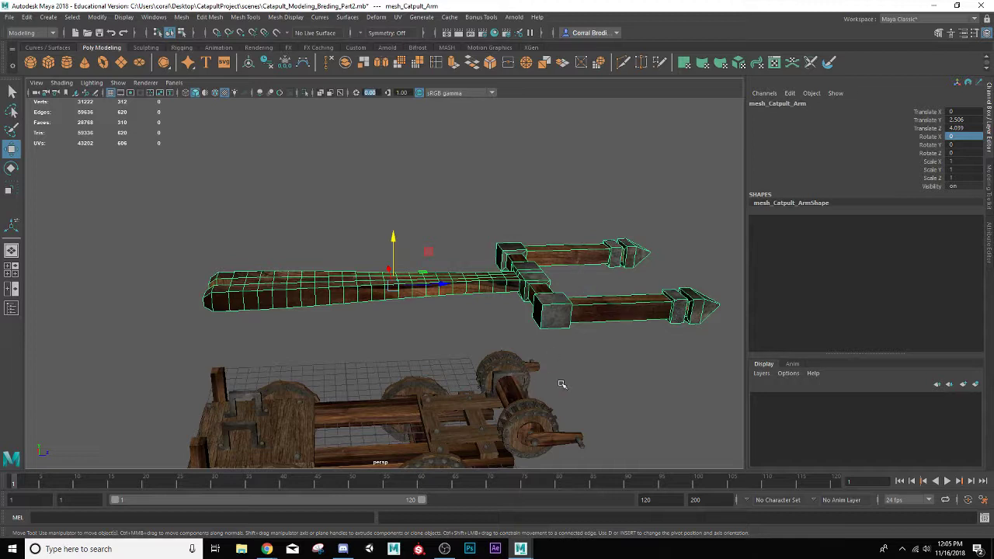
alt+drag(407, 367, 339, 329)
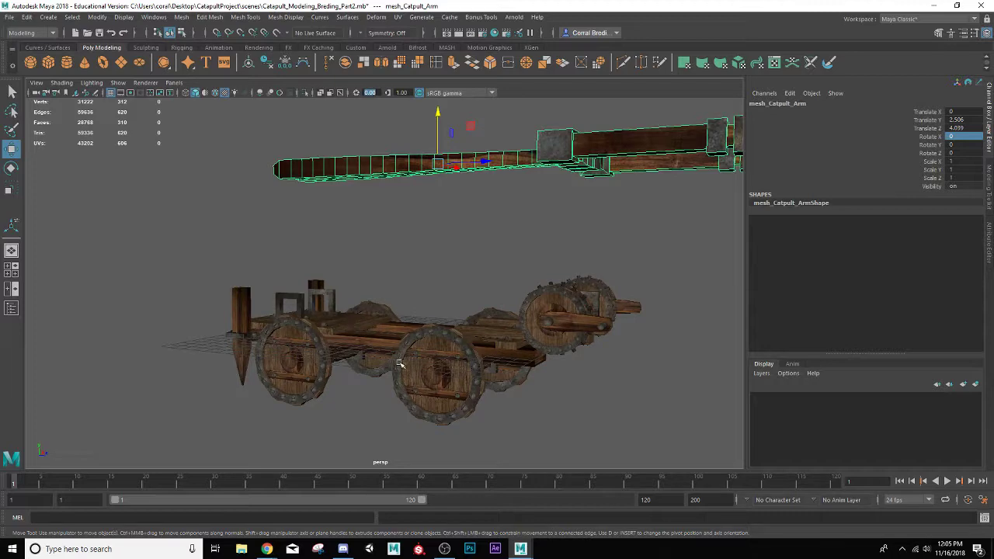
alt+drag(426, 261, 555, 224)
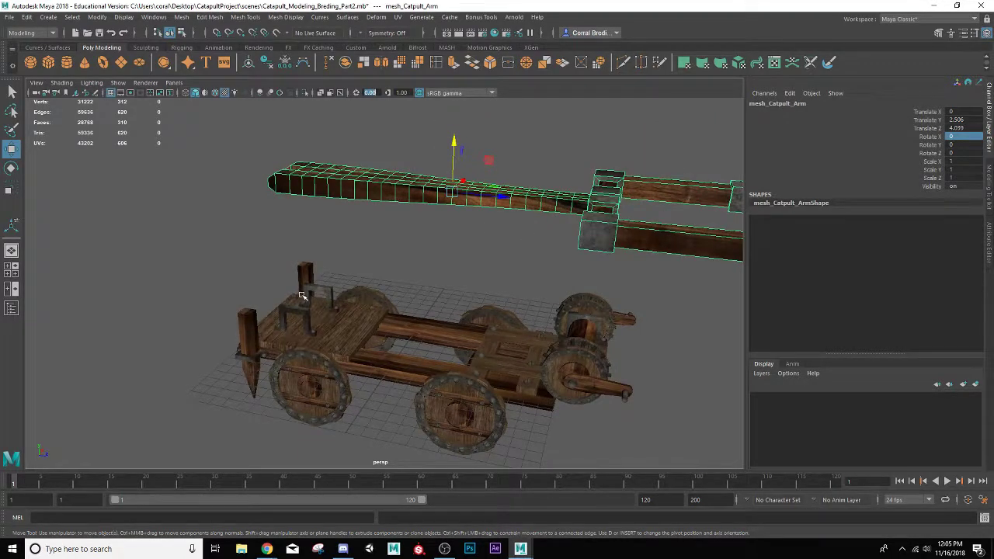
alt+drag(303, 296, 382, 288)
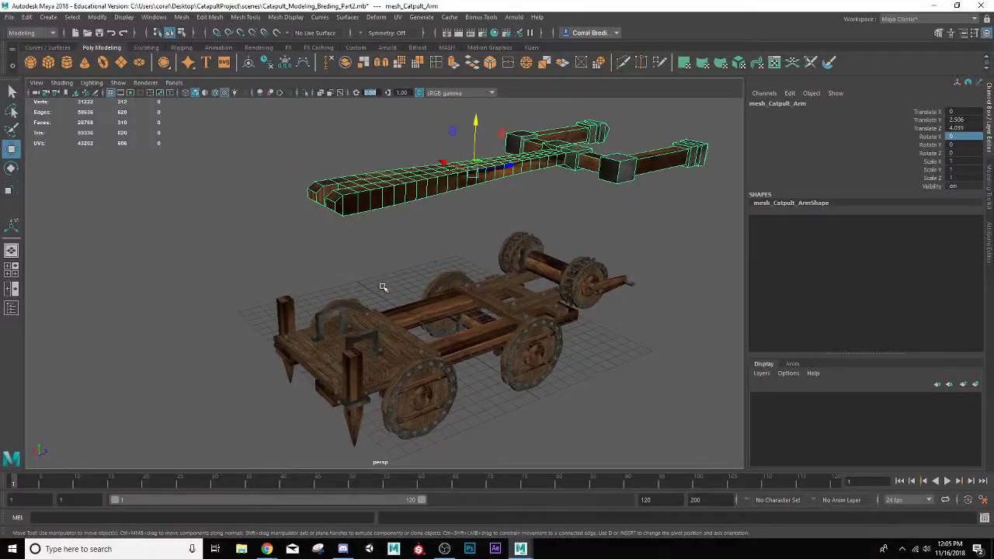
scroll(383, 288, up, 3)
alt+middle_drag(384, 286, 352, 335)
alt+drag(352, 335, 361, 304)
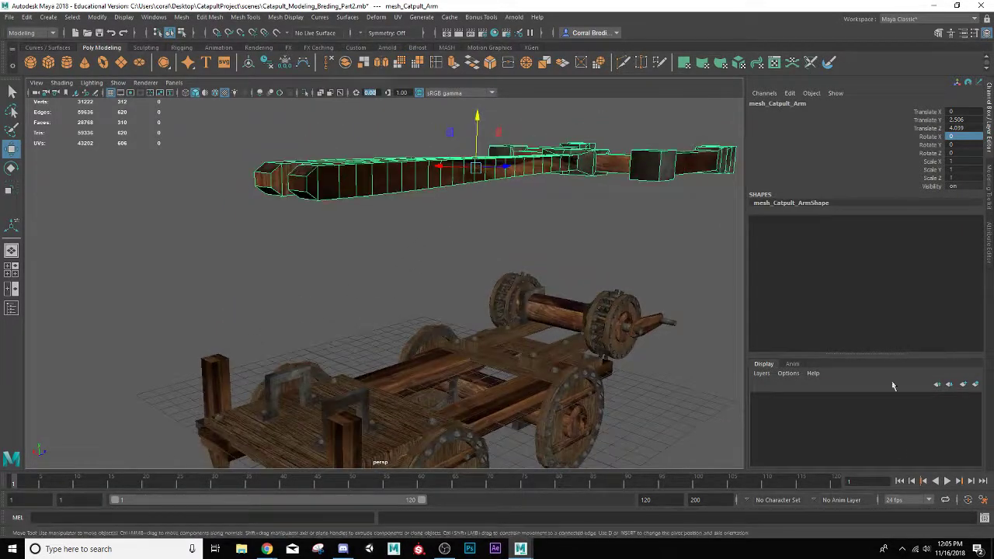